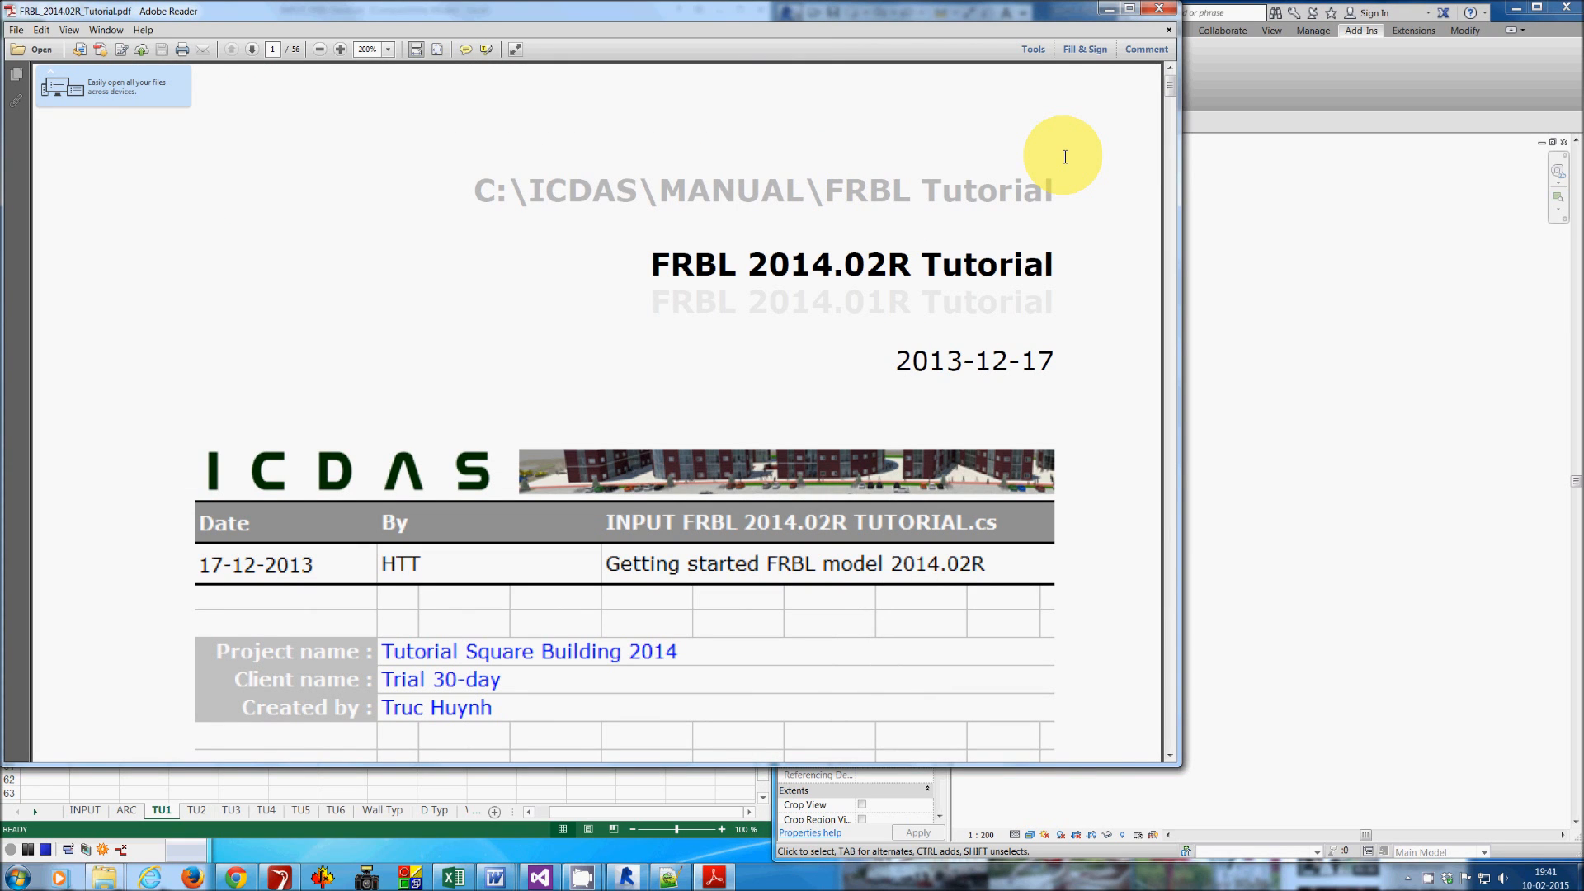
- Close the PDF tutorial, expand the Level, Wall External and Thermal Energy Report topics on the TU1 sheet, then open the INPUT sheet
click(1159, 8)
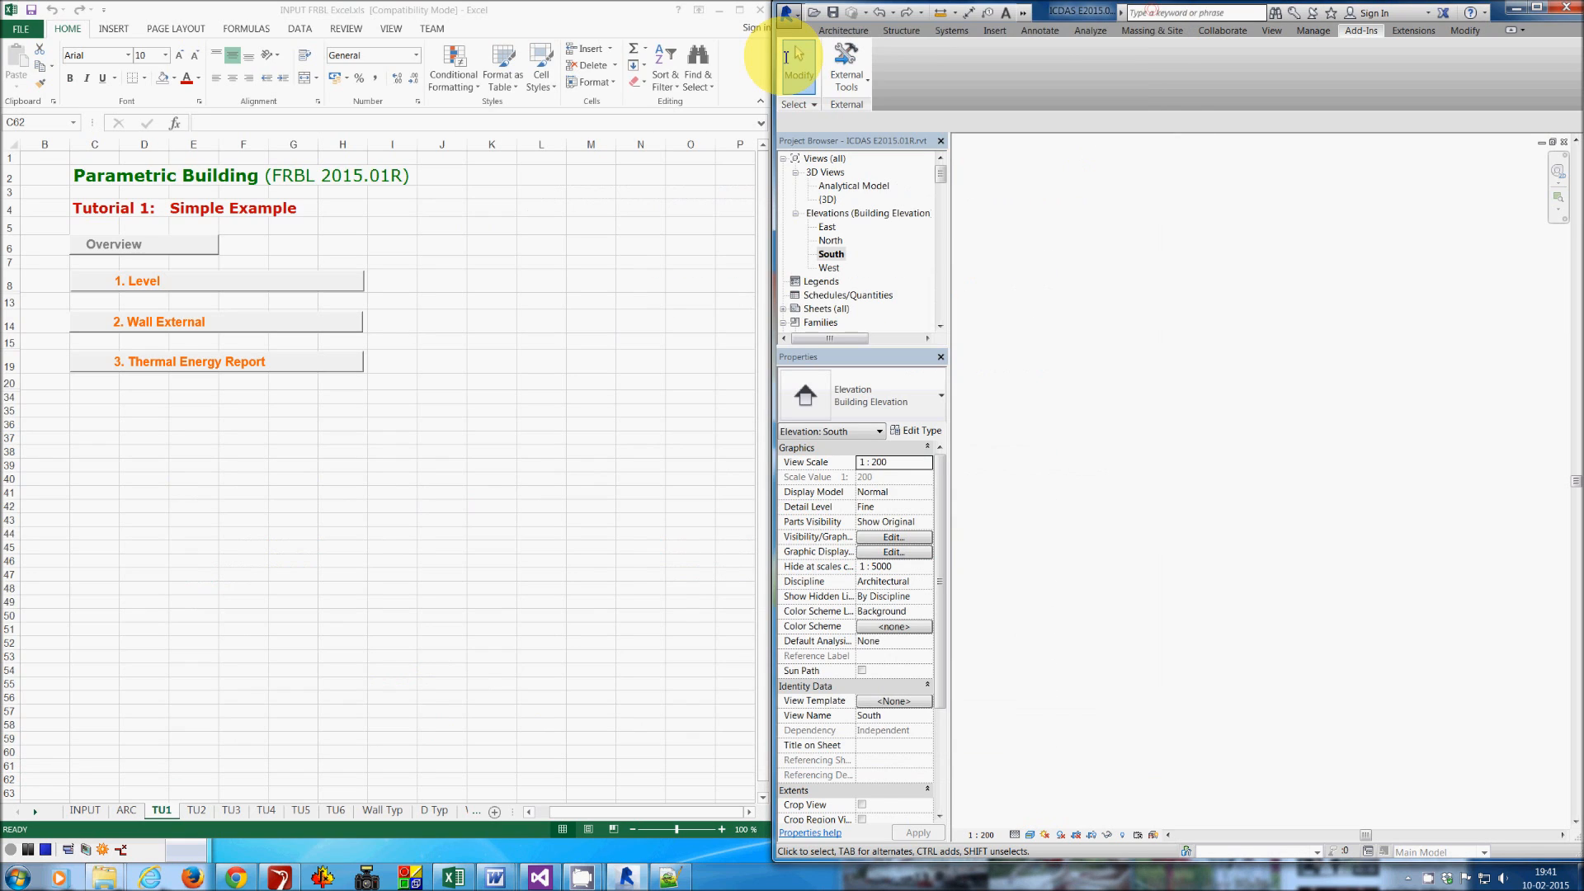
click(241, 277)
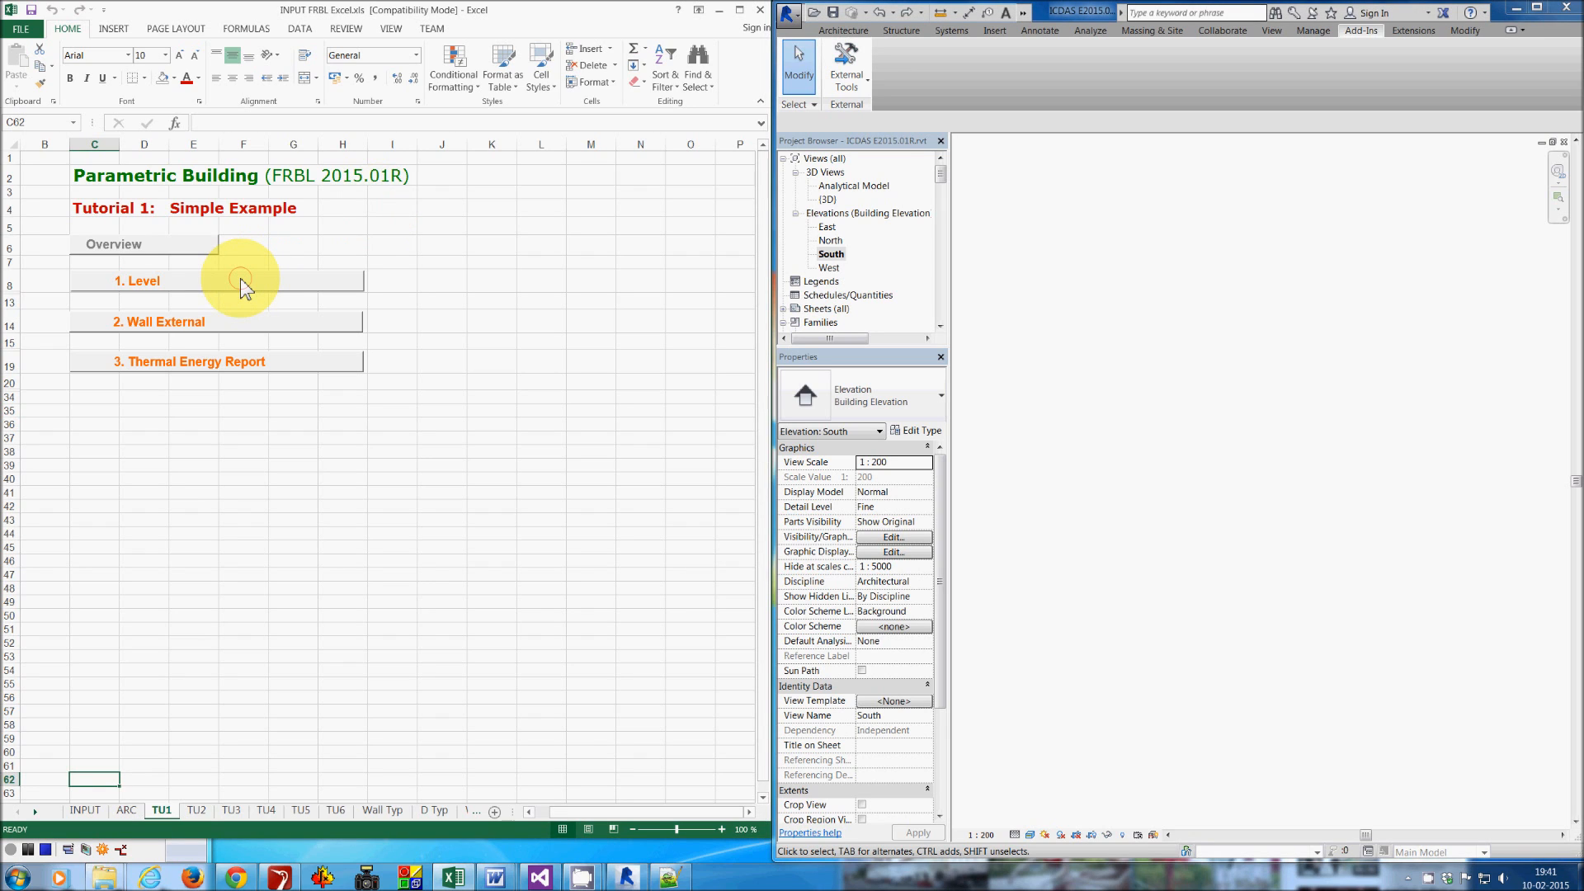
click(240, 278)
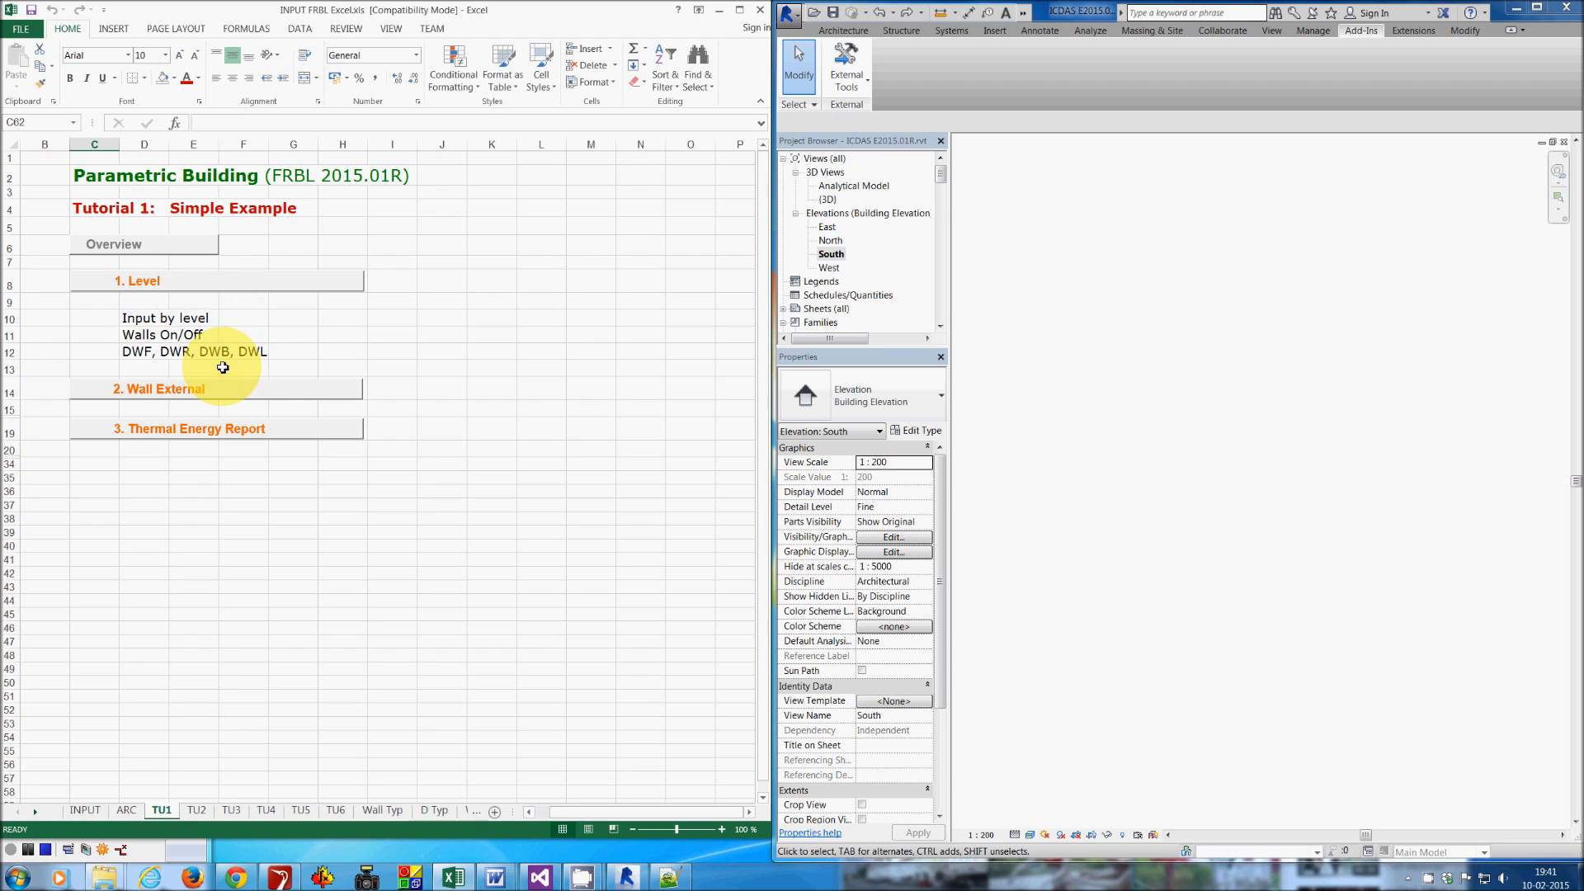
click(262, 401)
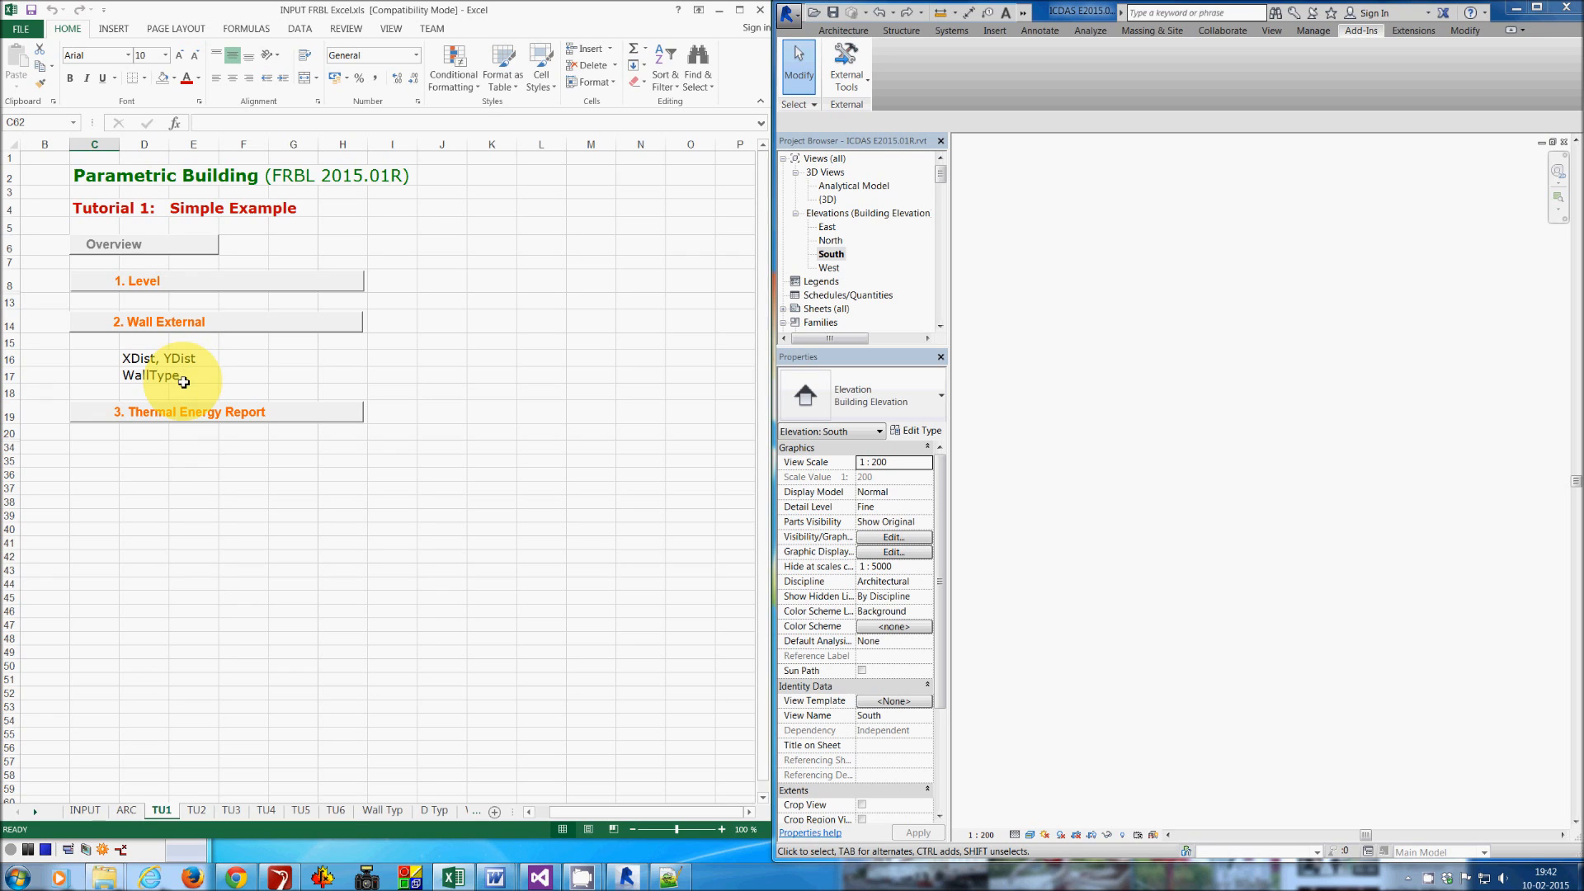
click(278, 421)
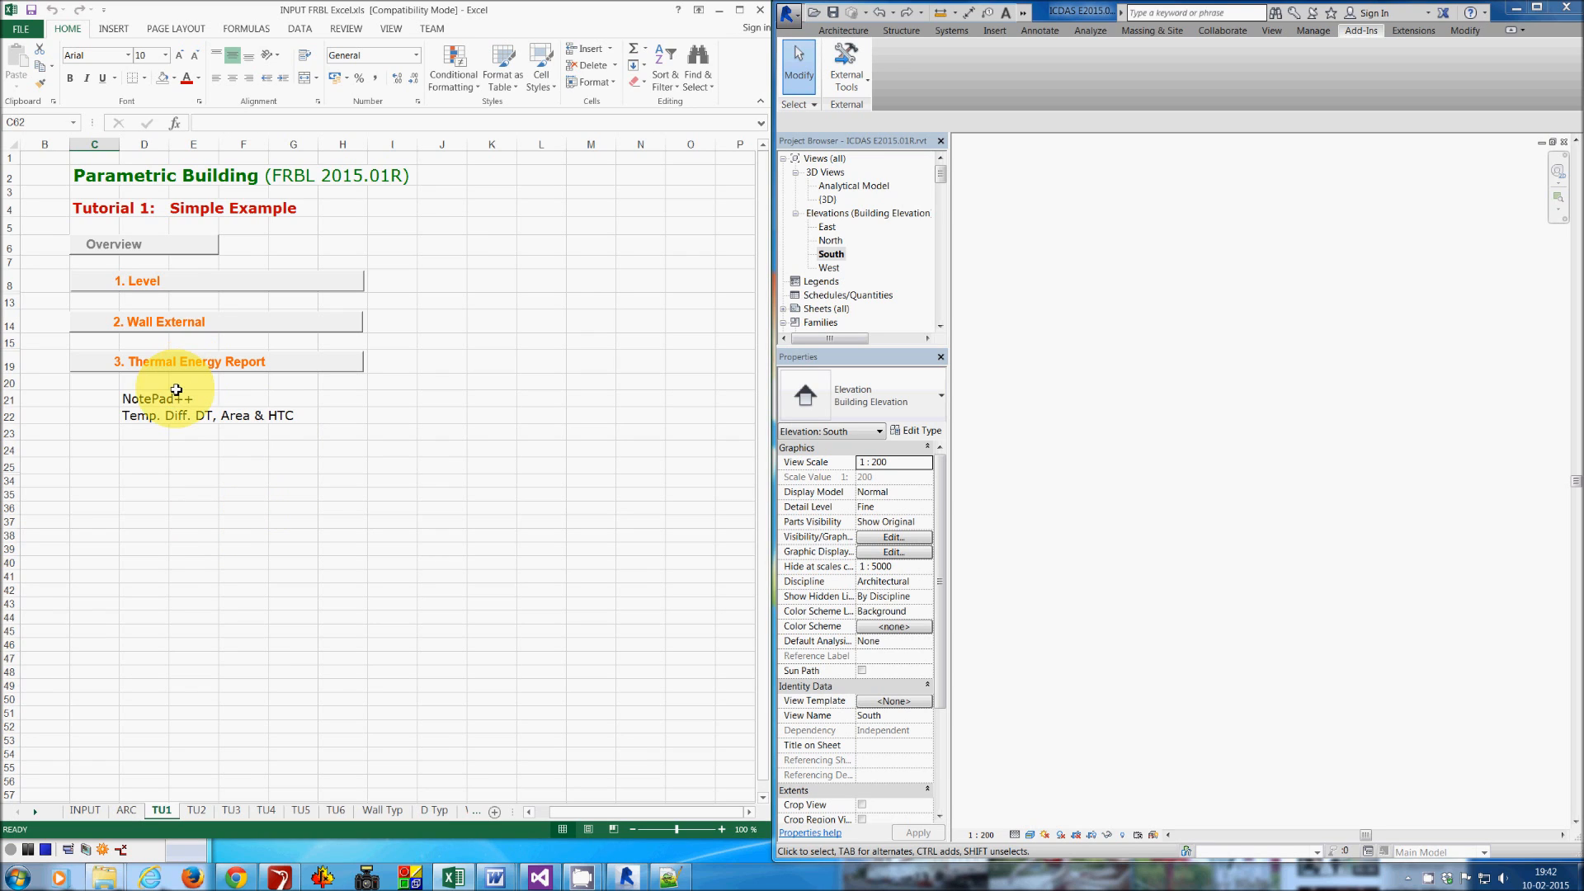
click(86, 810)
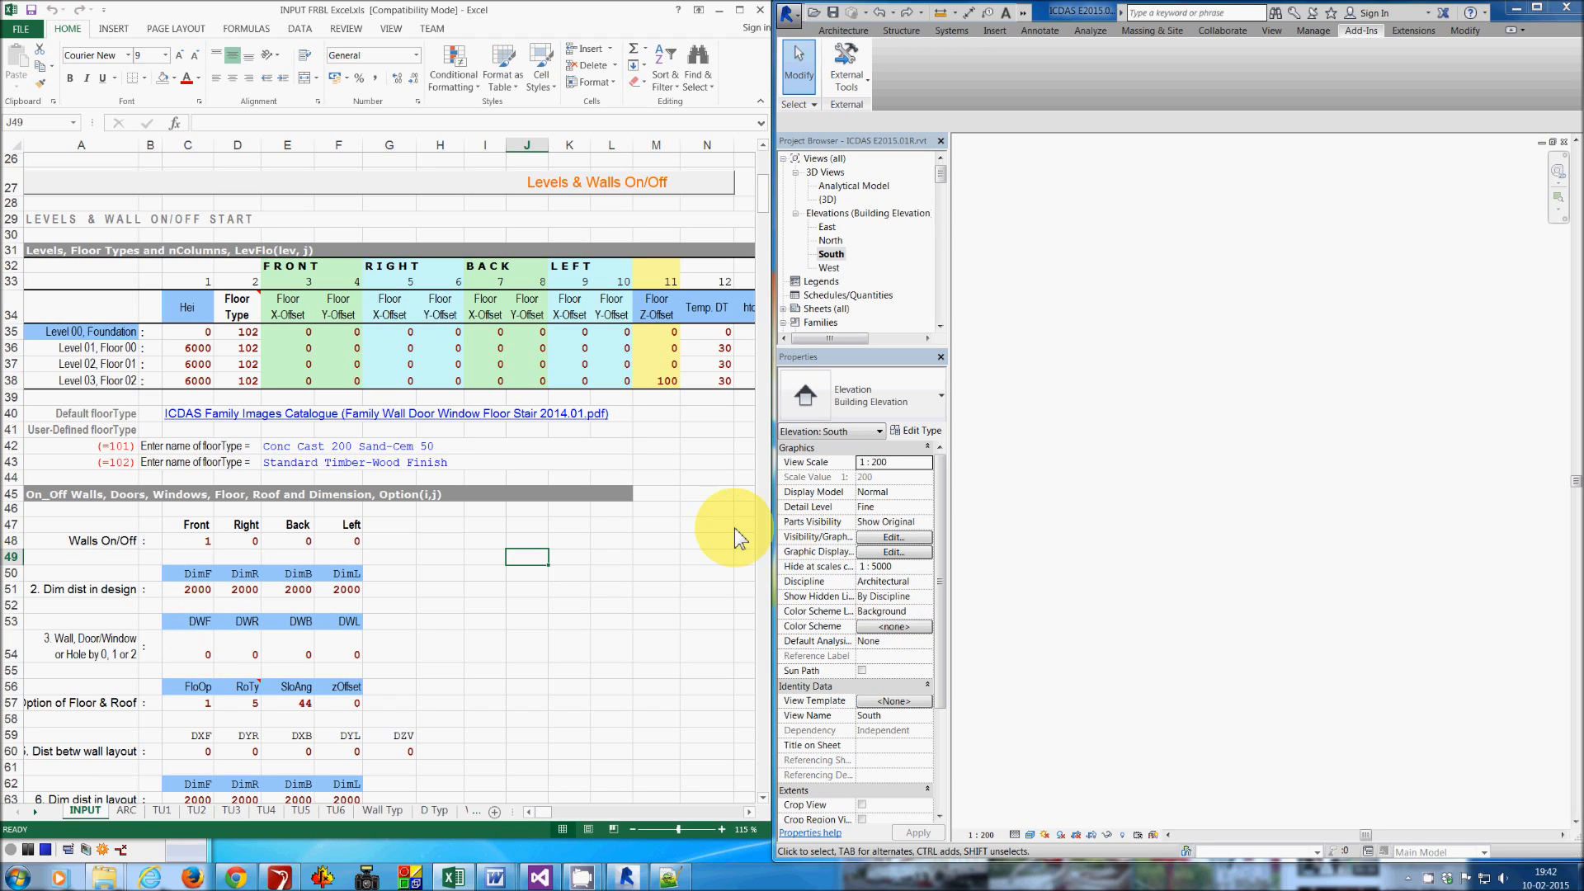
- Run the ICDAS FRBL Create Walls add-in in Revit and dismiss its two messages
click(849, 85)
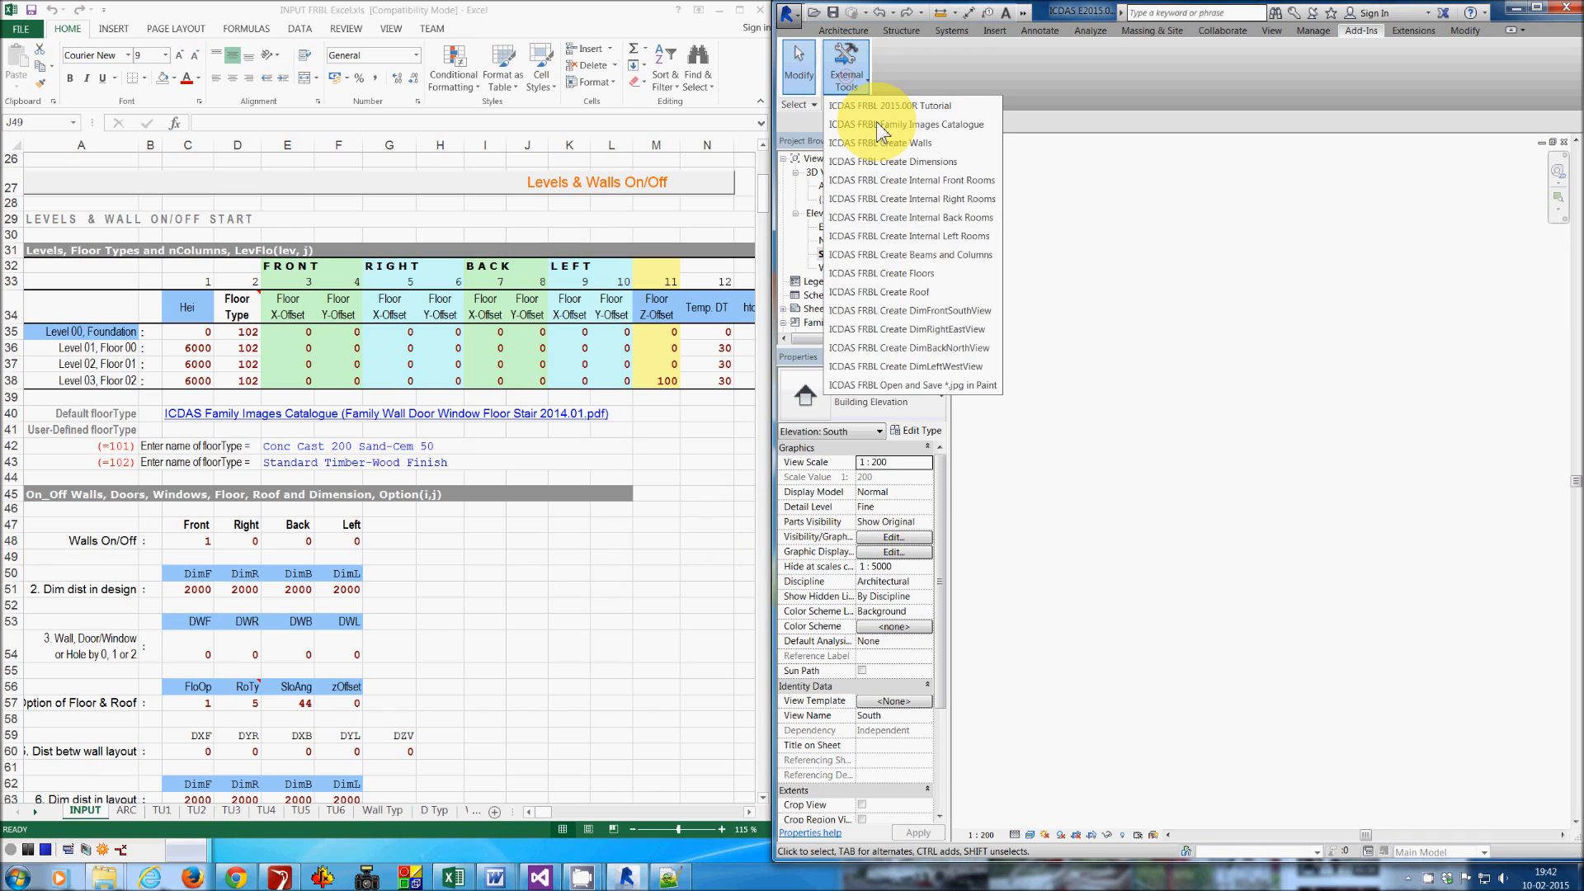
click(894, 143)
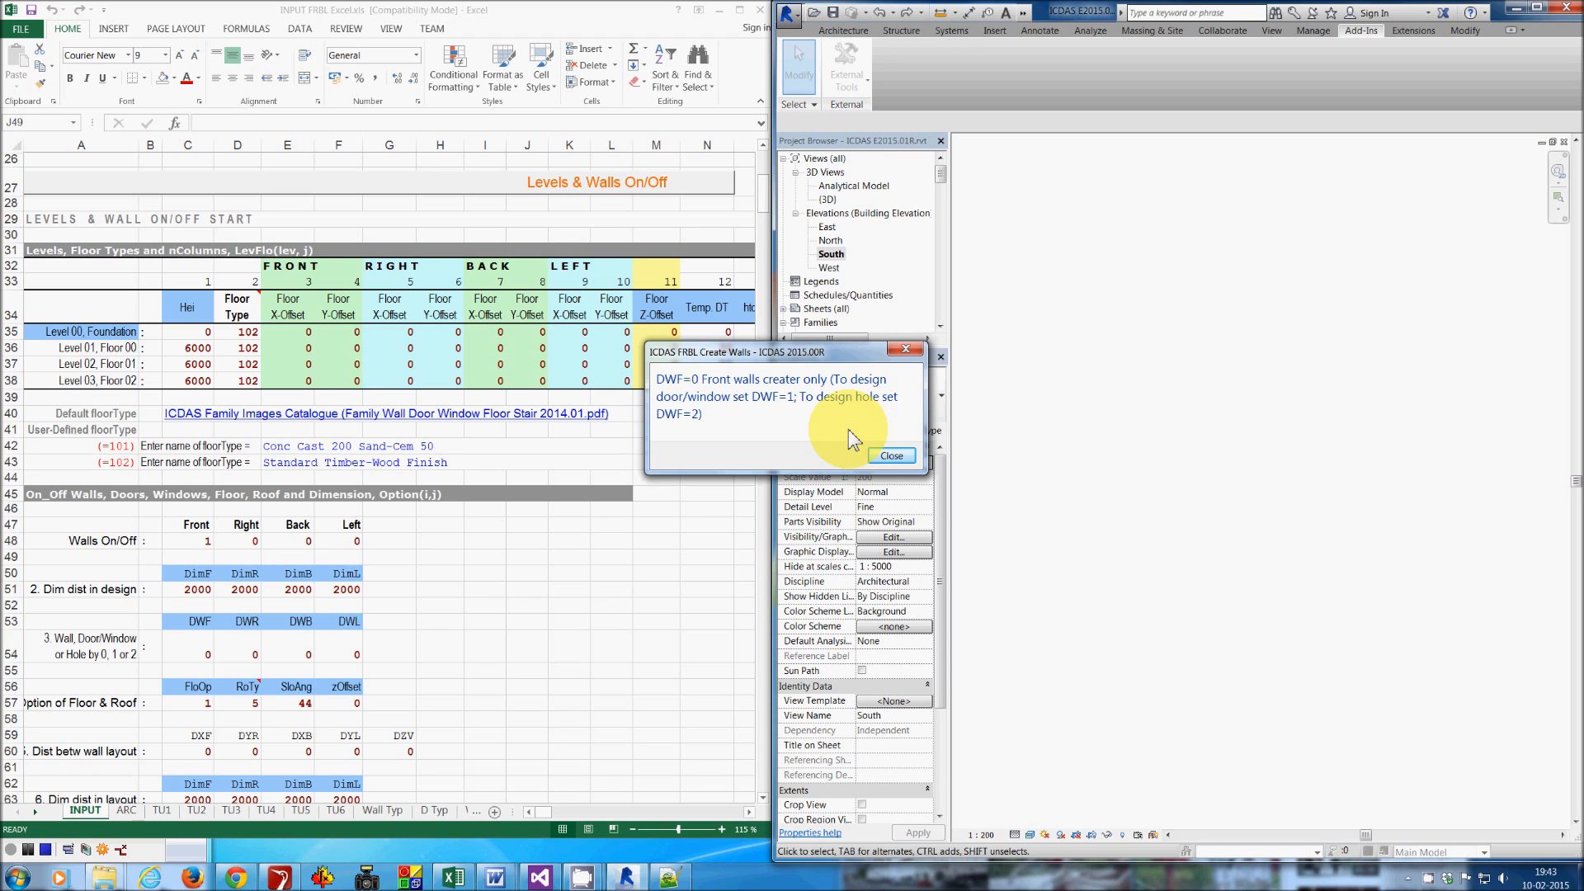
key(Return)
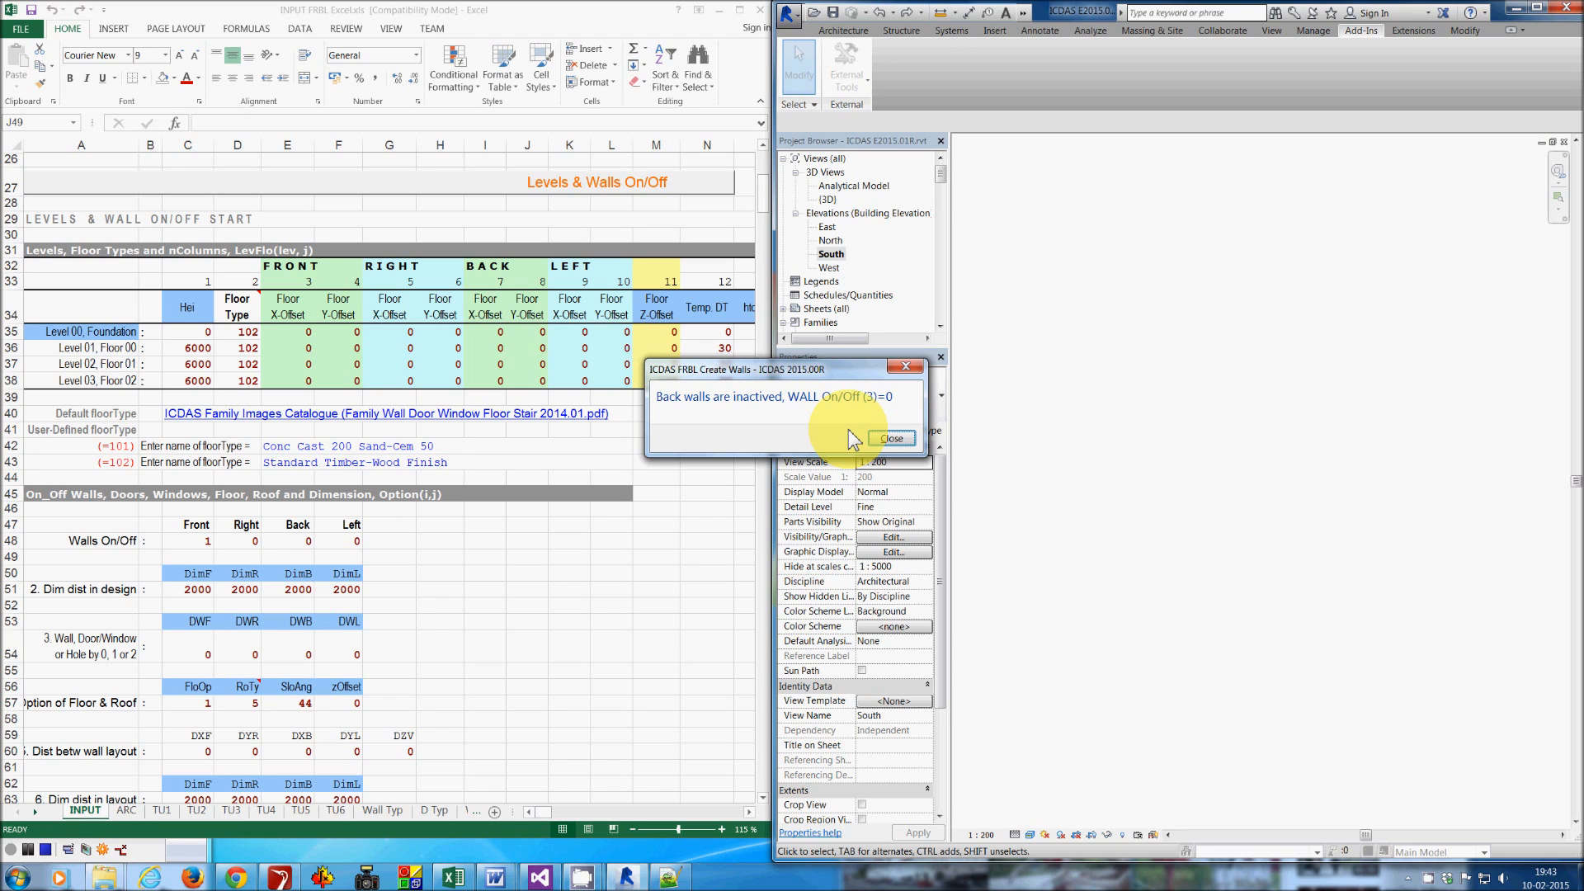
key(Return)
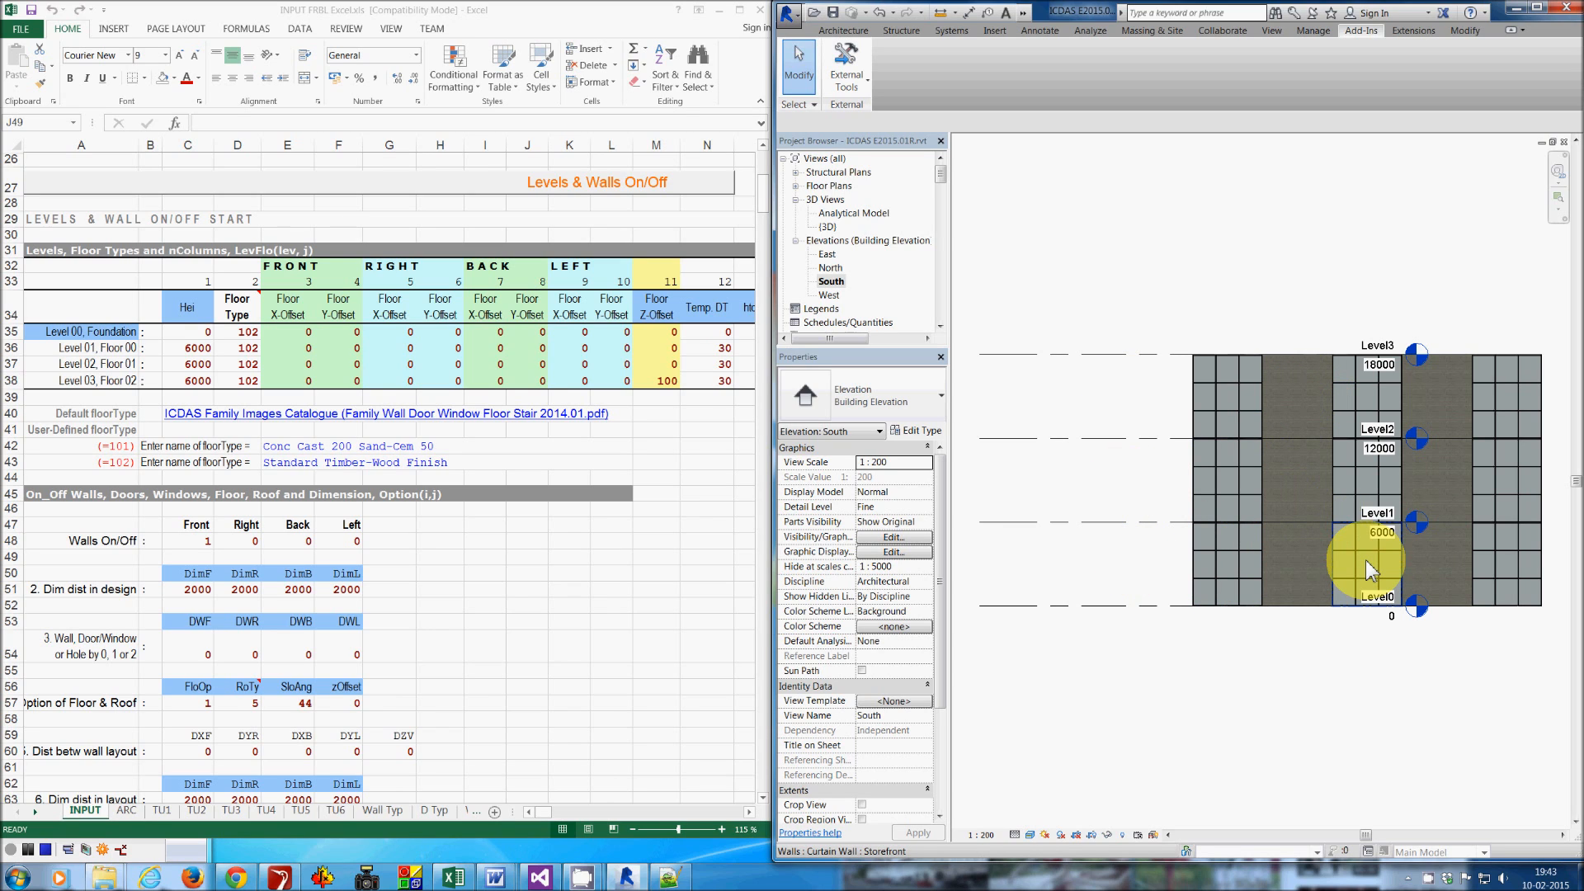
- Set the height of Level 02, Floor 01 to 8000
click(188, 364)
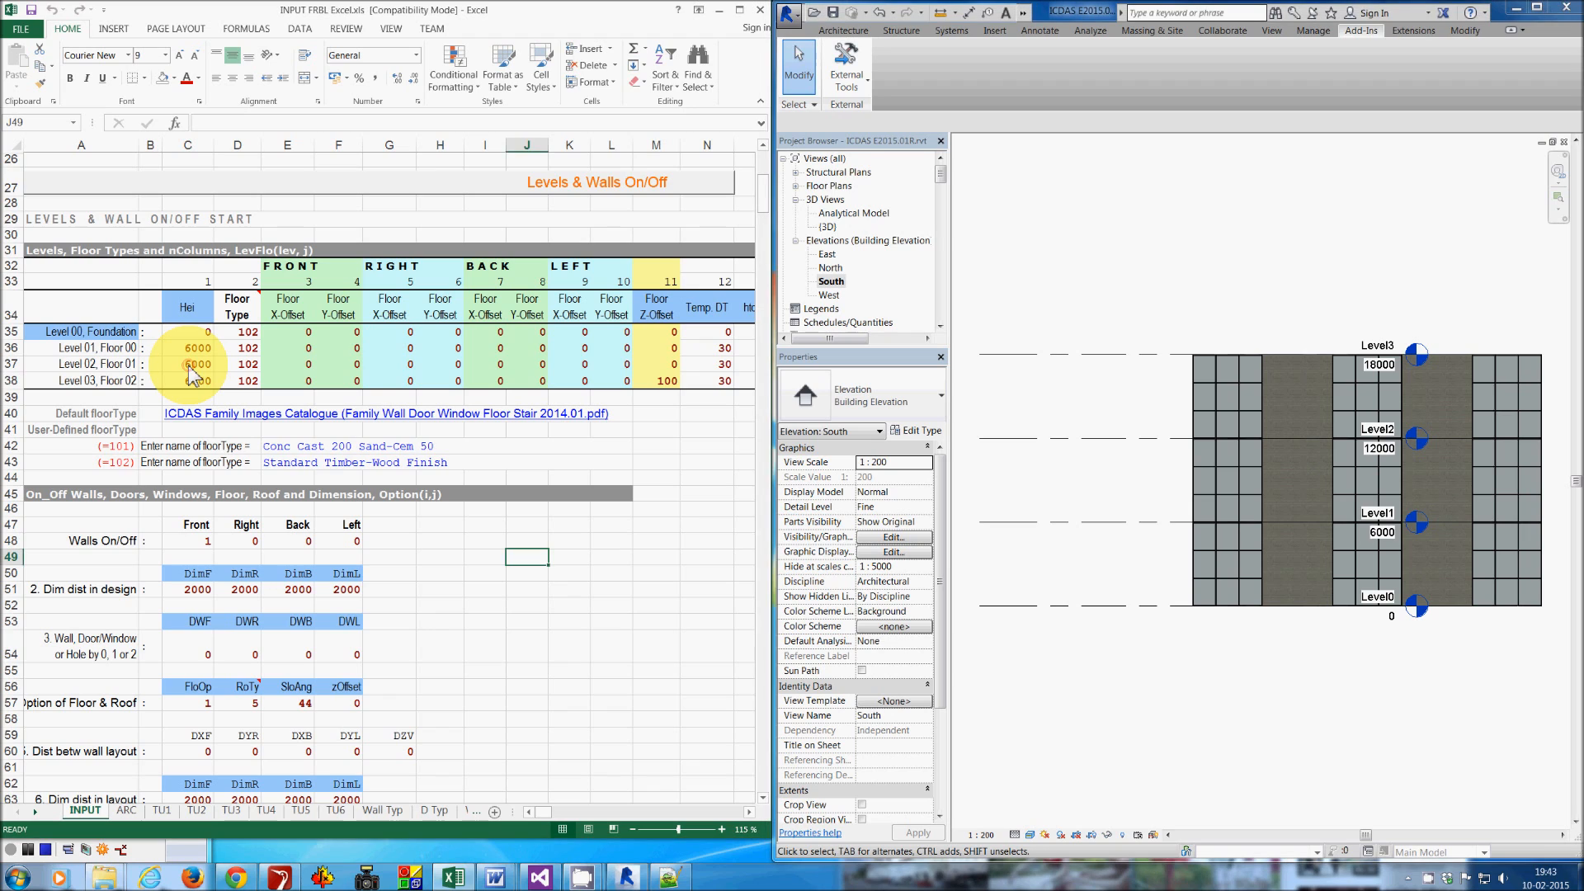
click(188, 365)
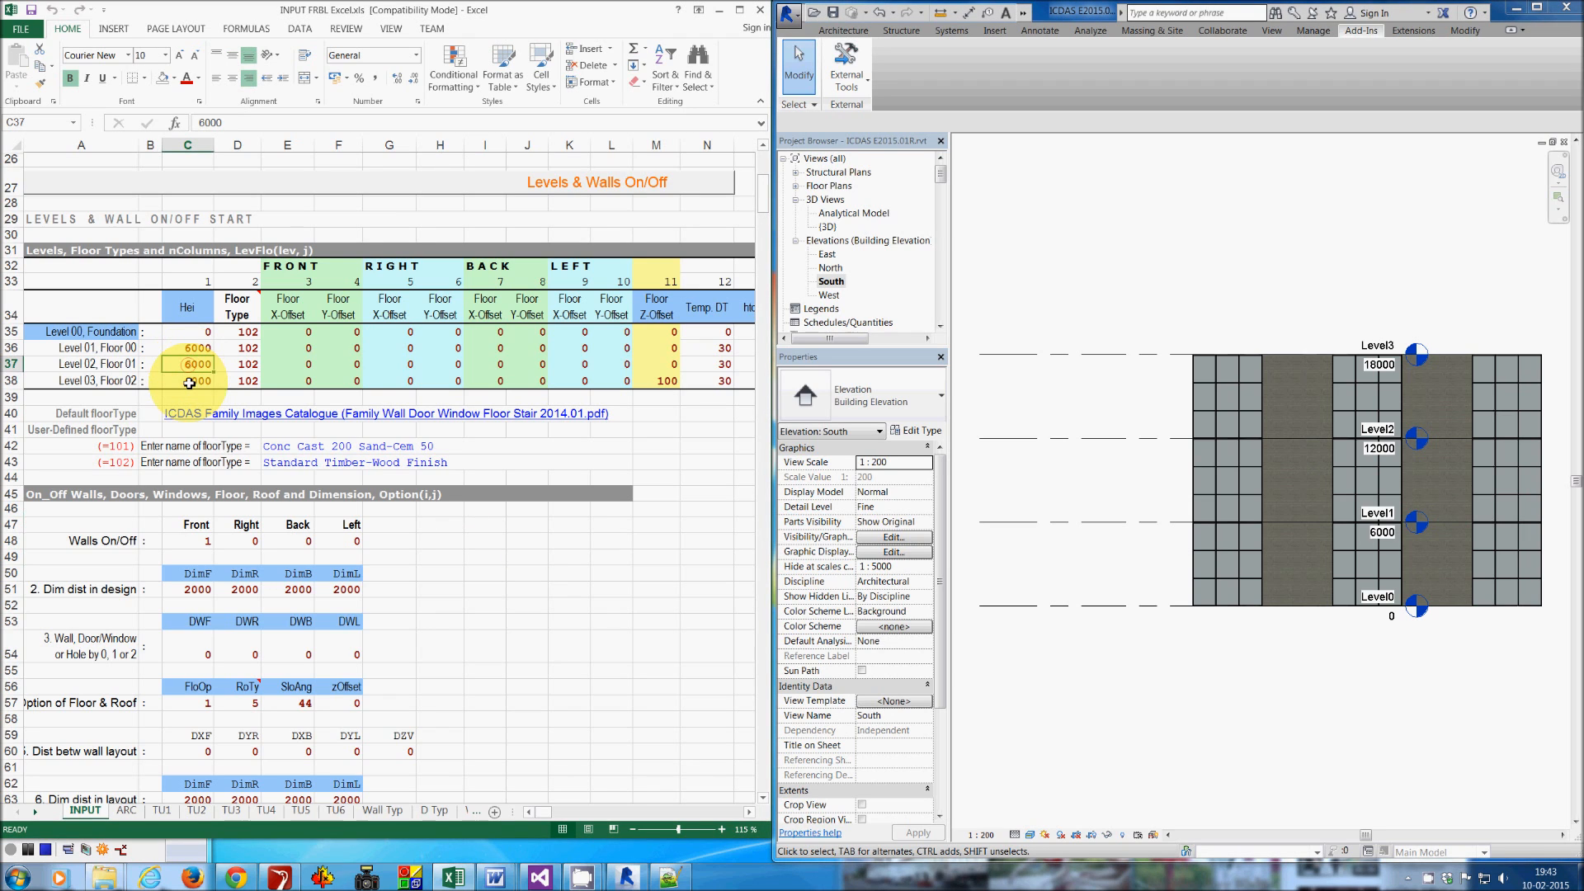
text(800)
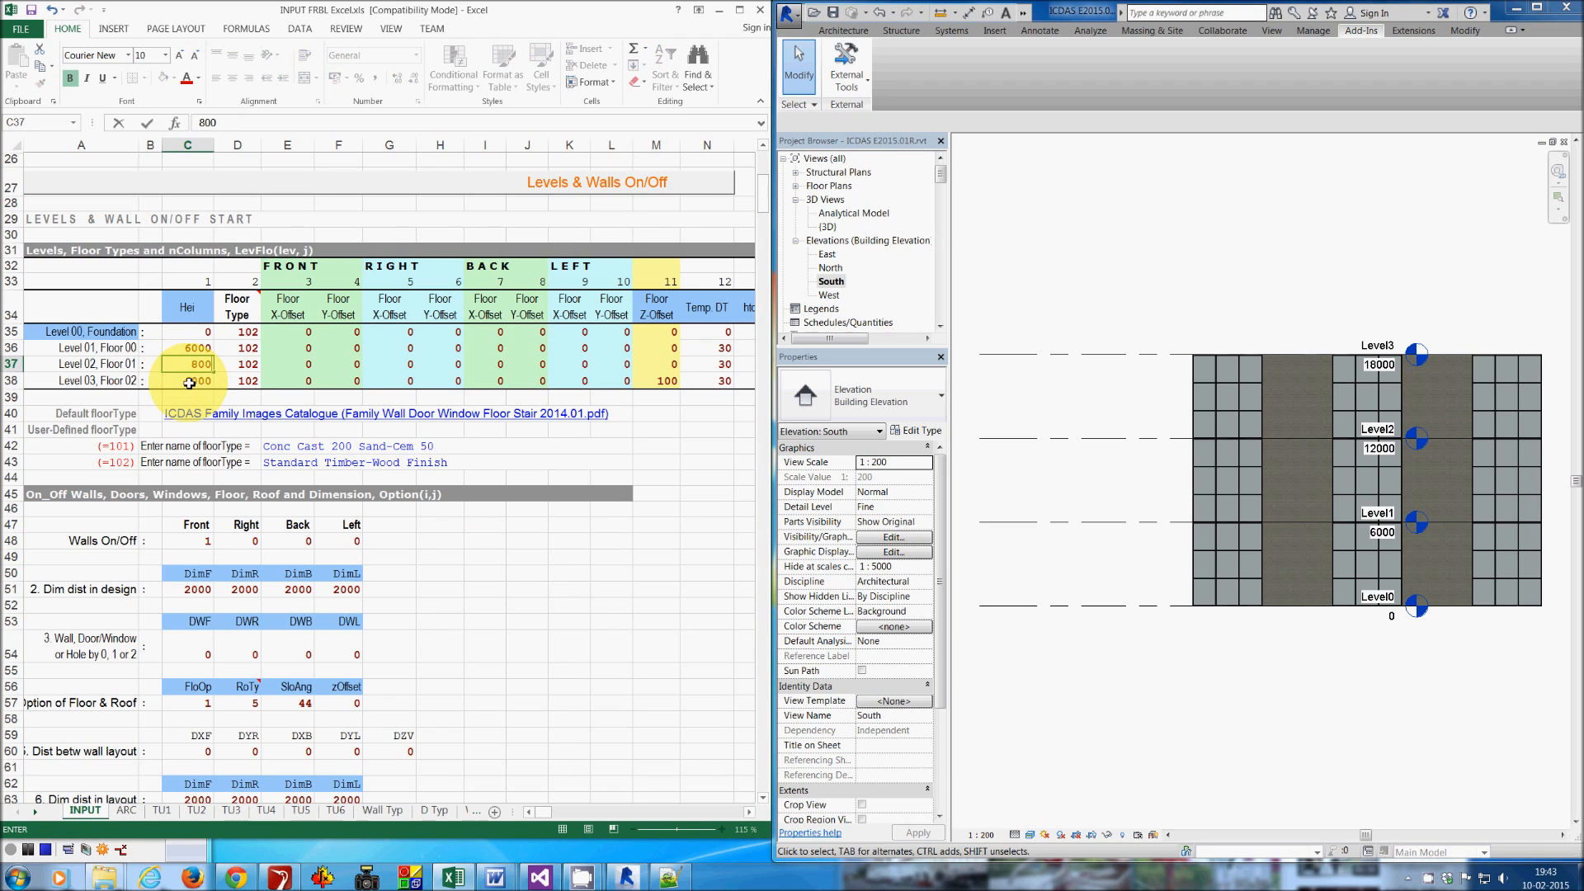
- Turn on the Right, Back and Left walls by setting their Walls On/Off values to 1
click(239, 545)
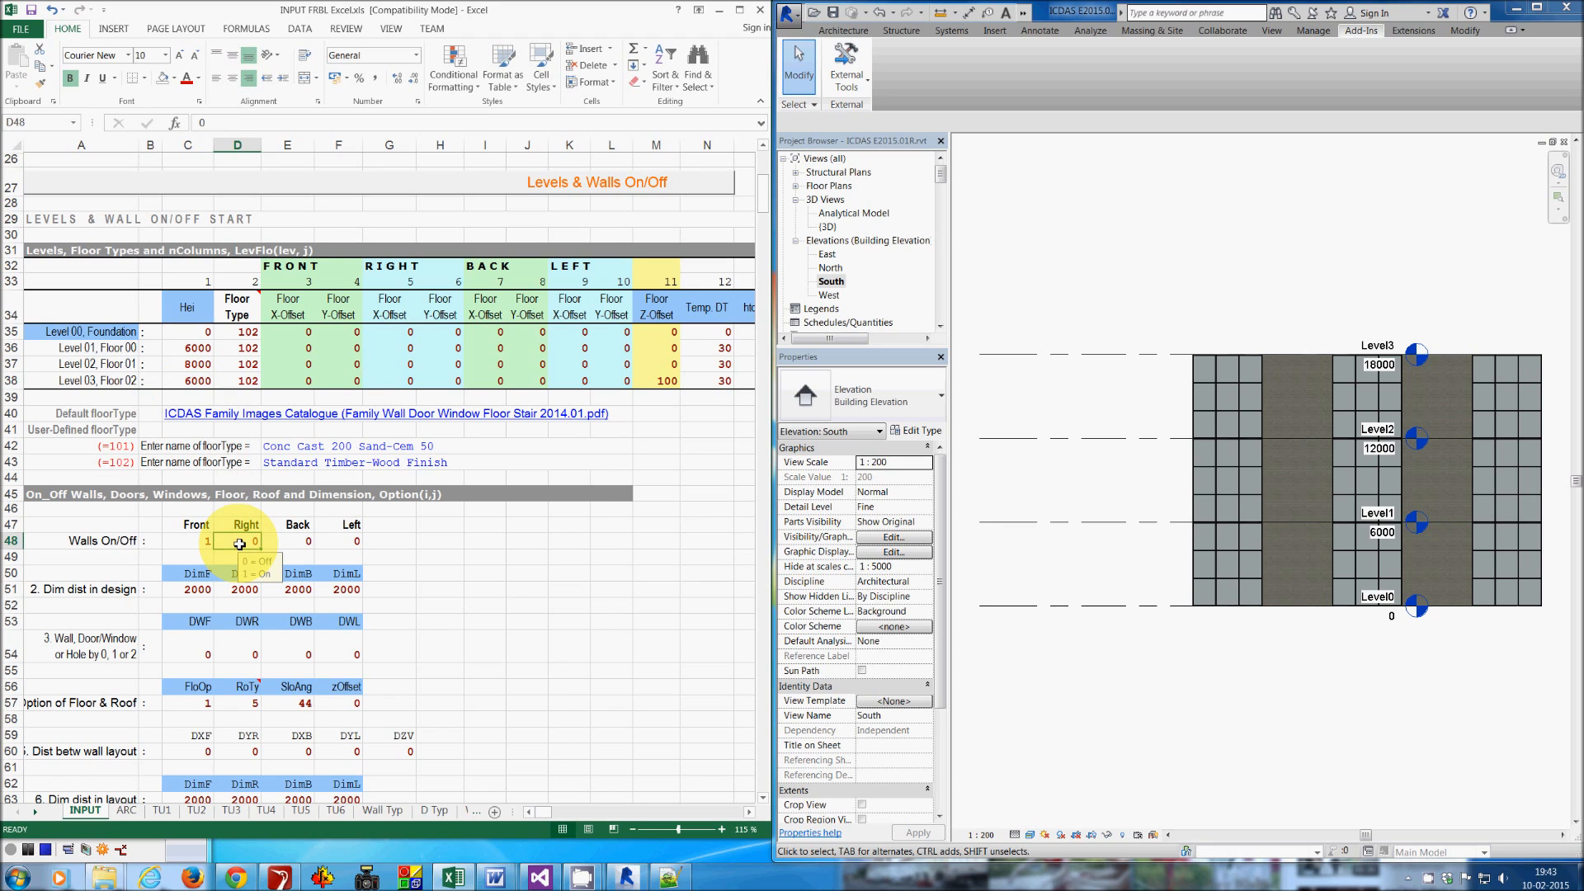
key(shift+Right)
key(shift+Right)
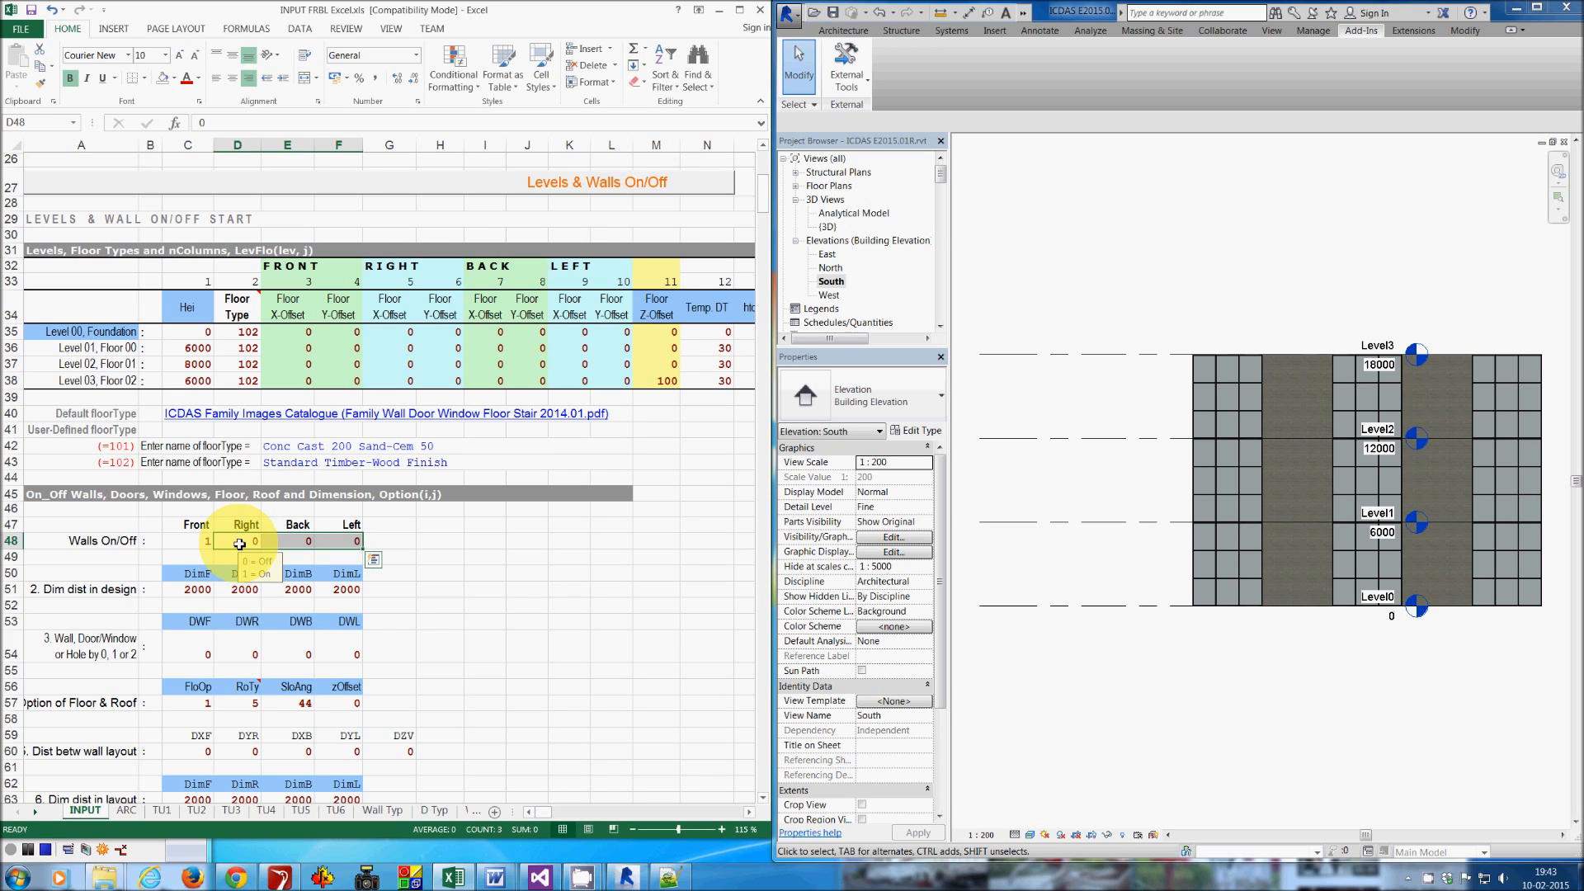
text(1)
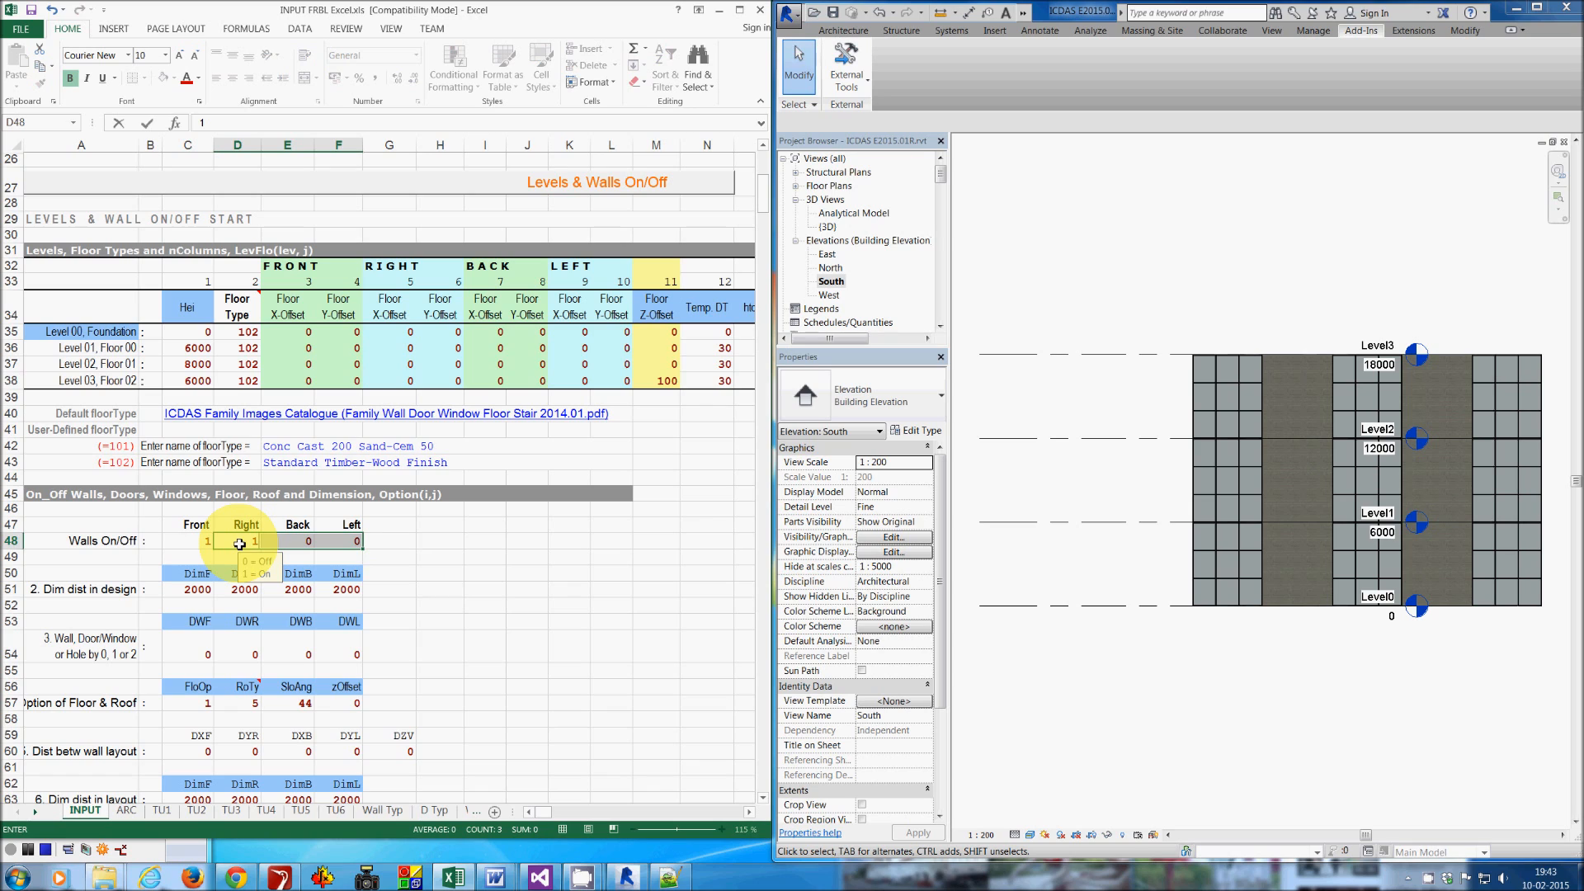
key(ctrl+Return)
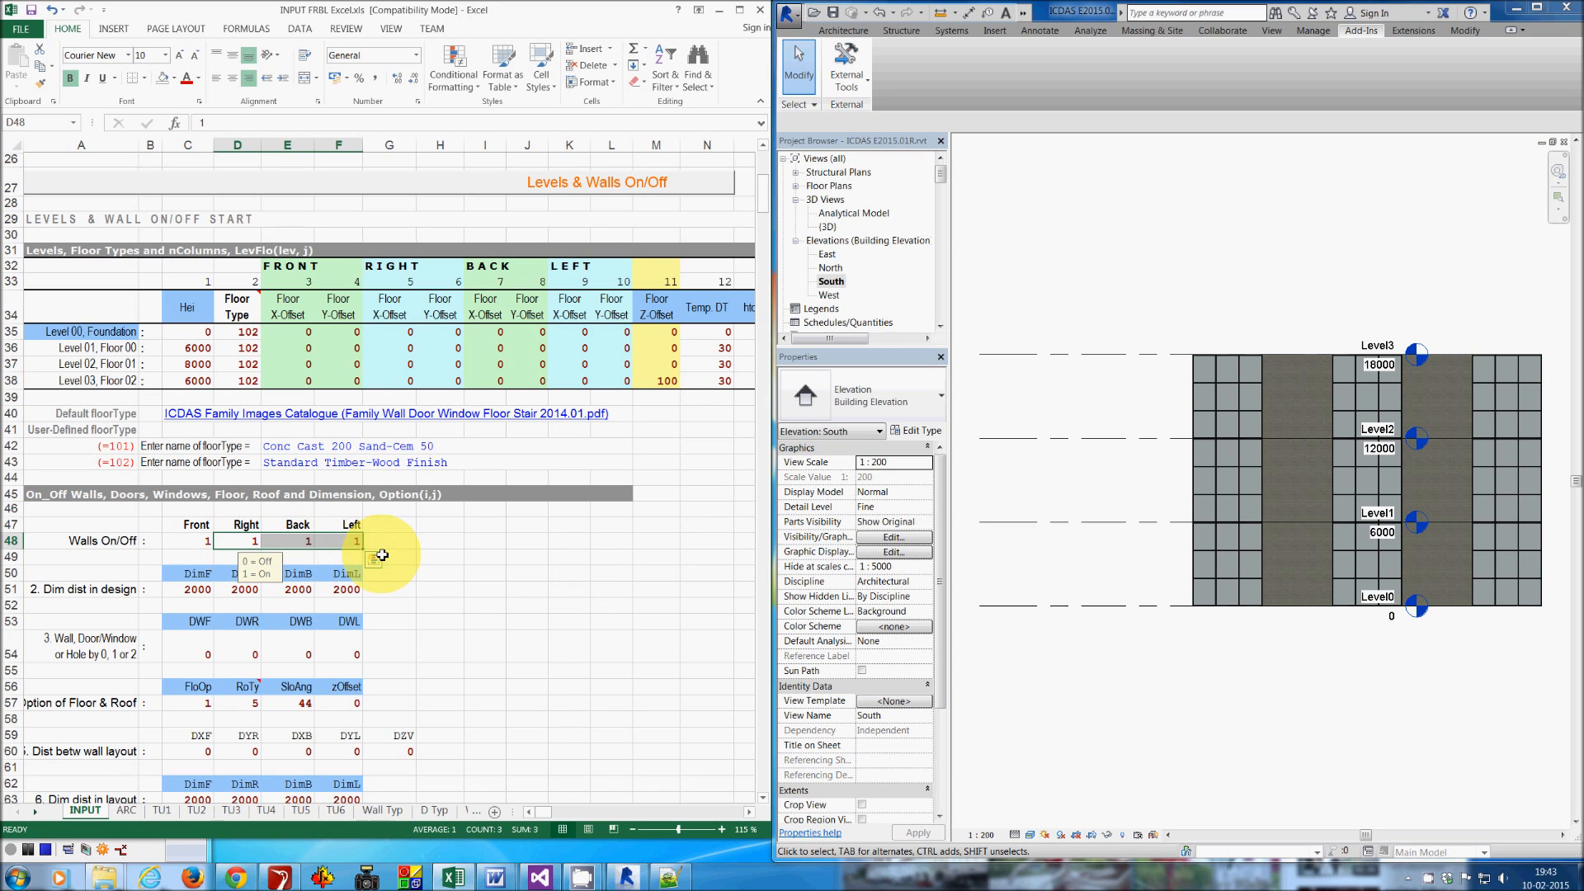
click(461, 579)
- Set the wall, door/window or hole option to 1 for the front, right, back and left walls
scroll(460, 578, down, 2)
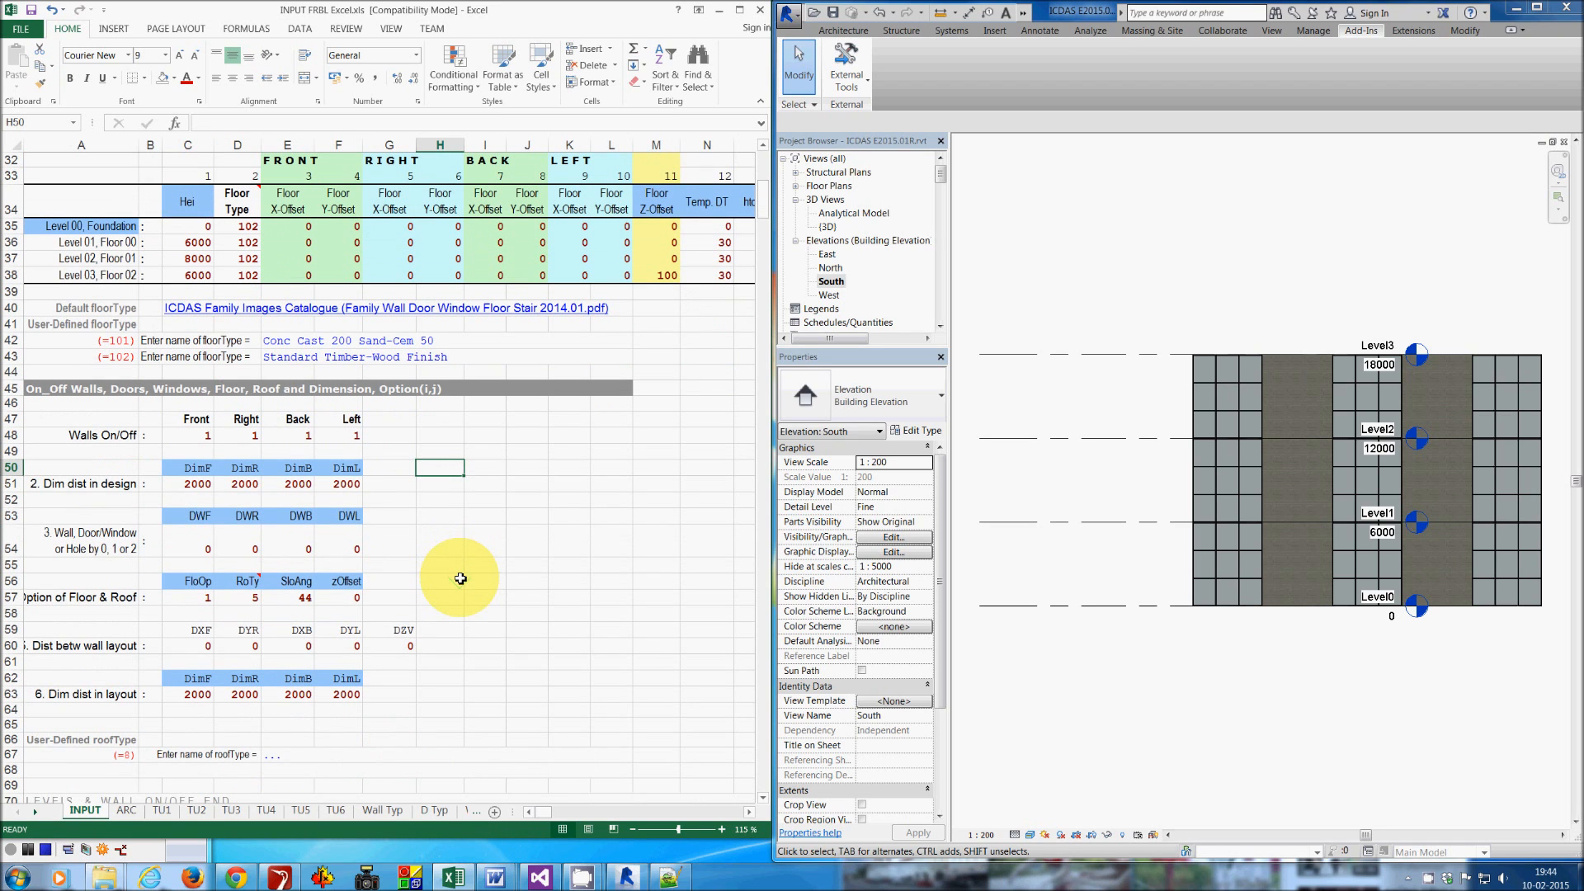
drag(202, 551, 329, 546)
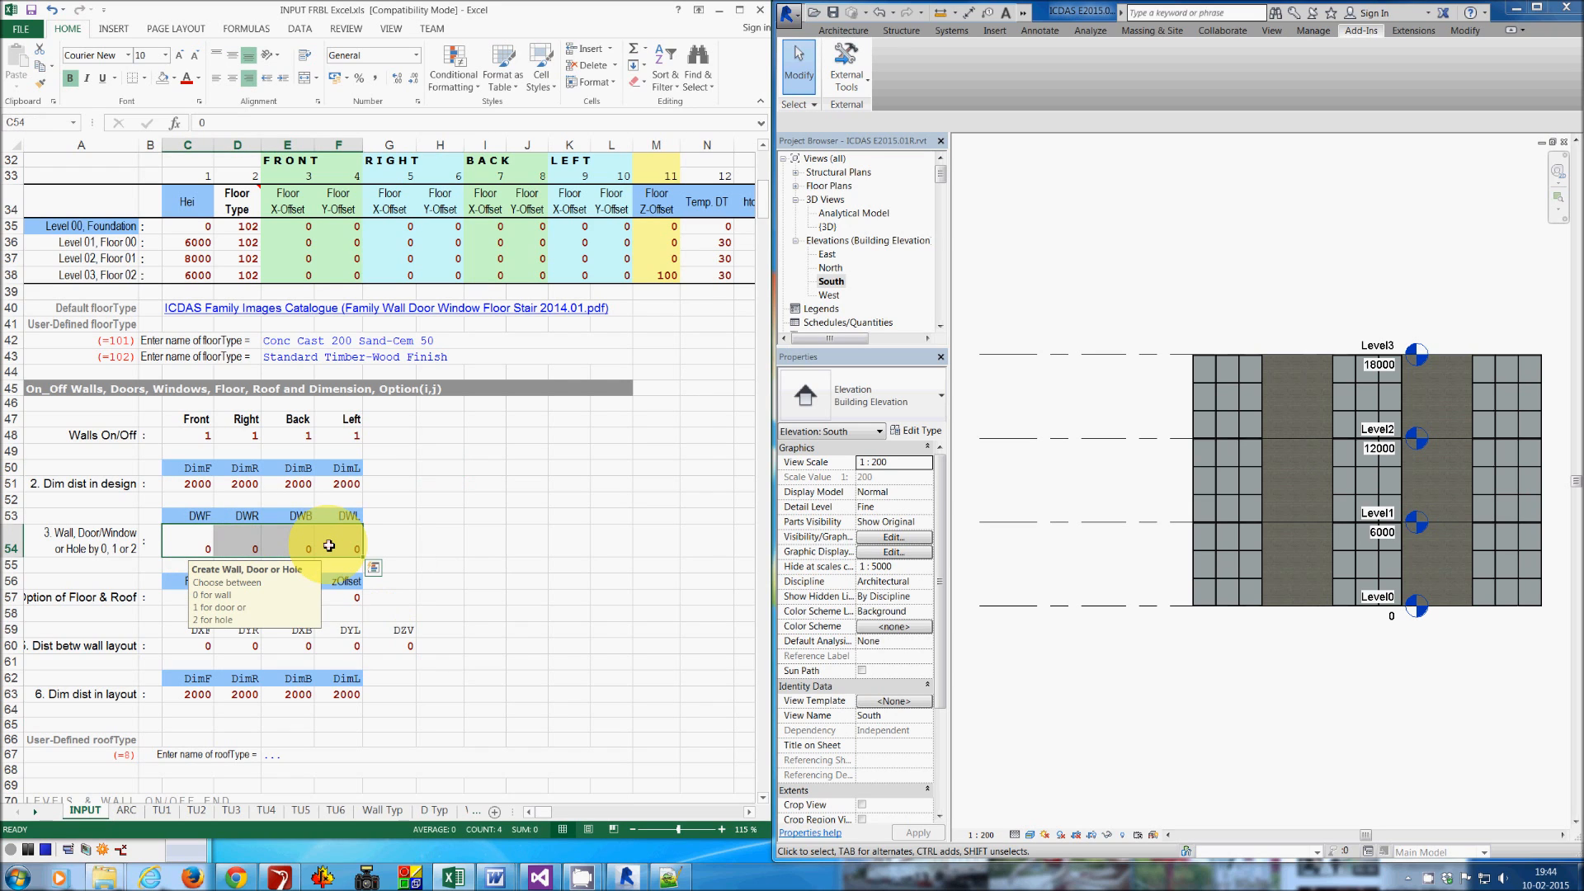
text(1)
key(ctrl+Return)
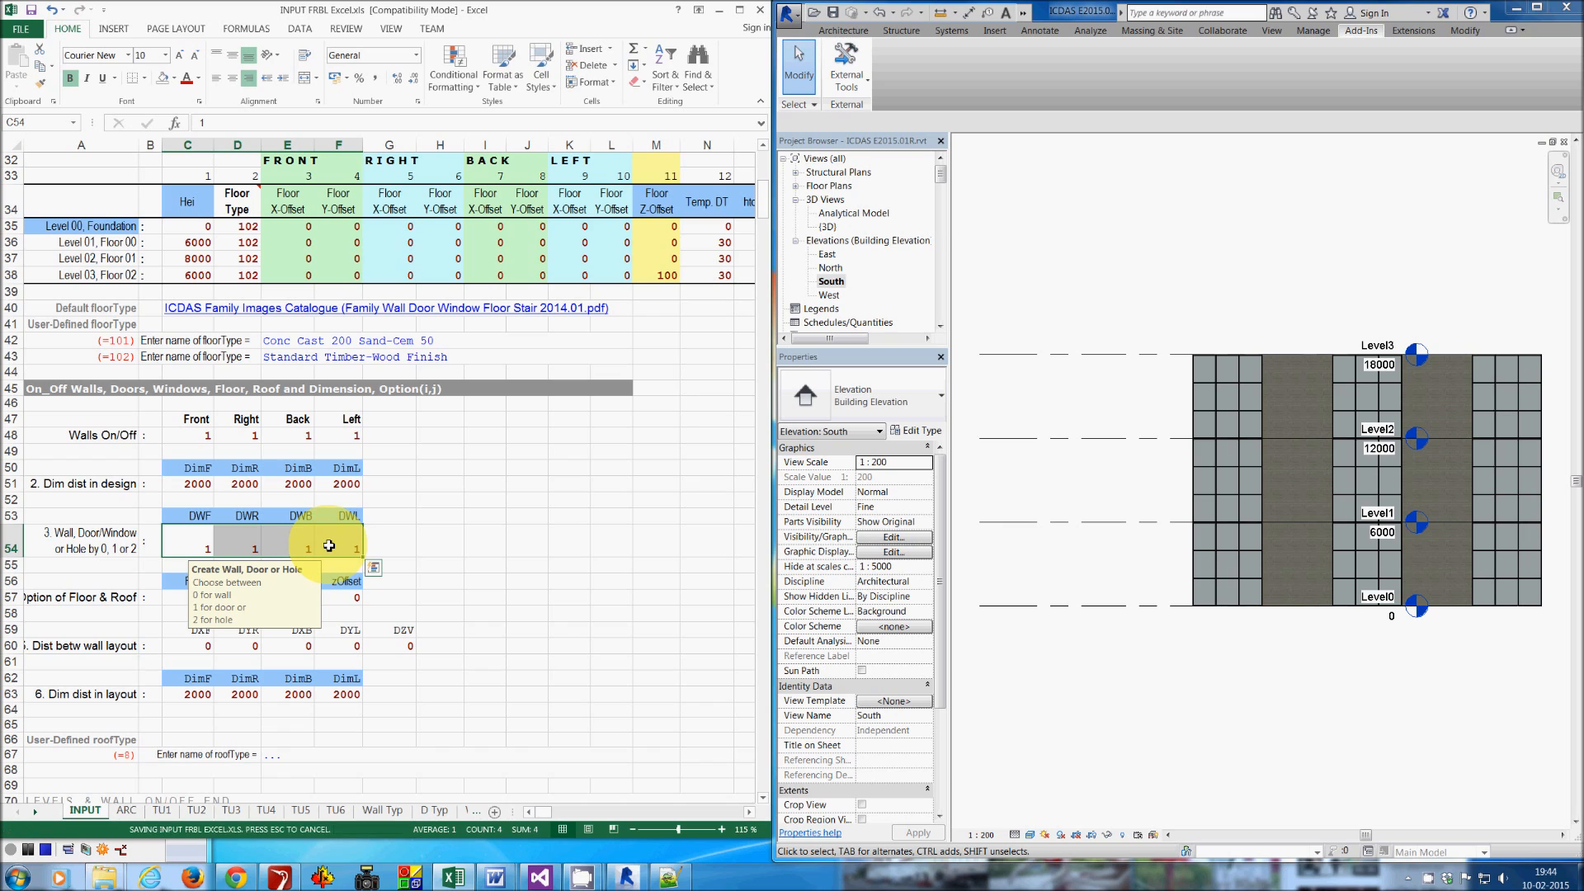
- Run the ICDAS FRBL Create Walls add-in again to rebuild the model with the new inputs
click(1069, 128)
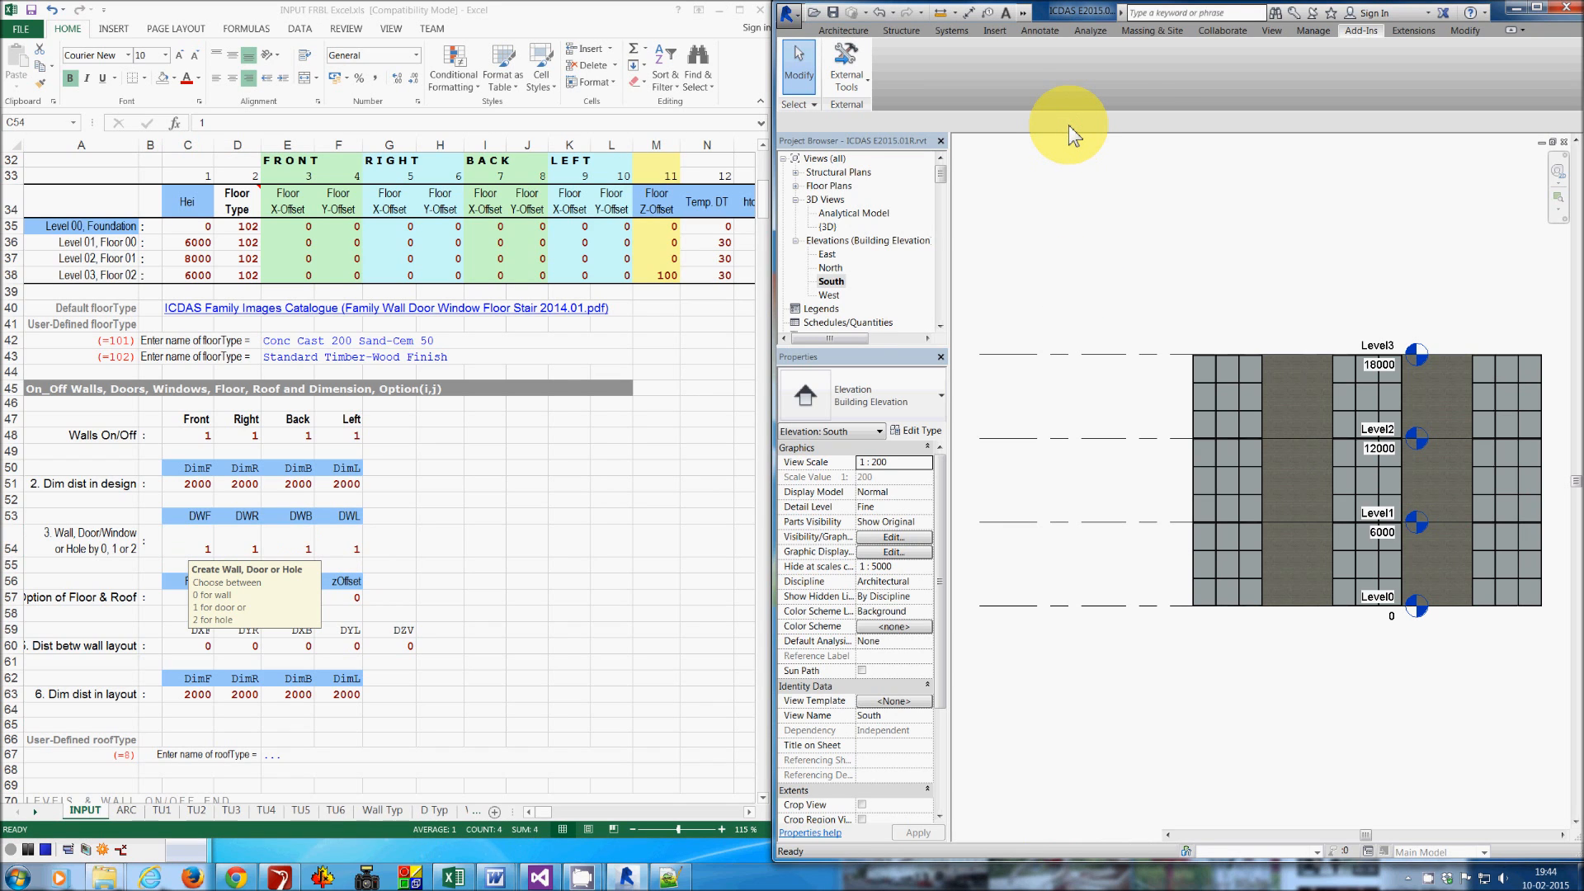
click(863, 82)
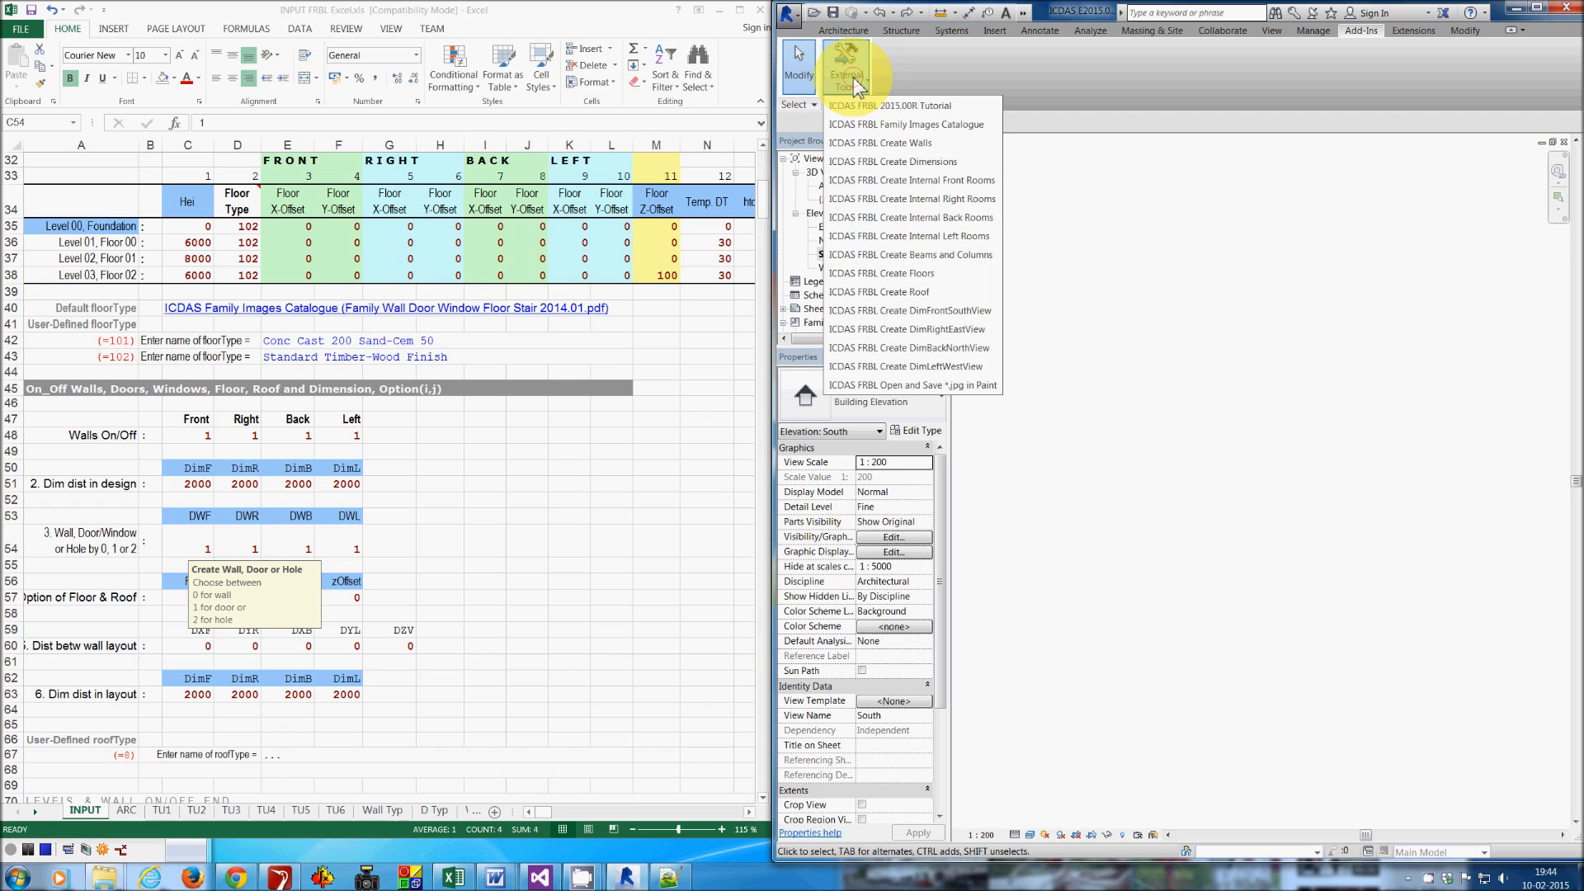
click(896, 144)
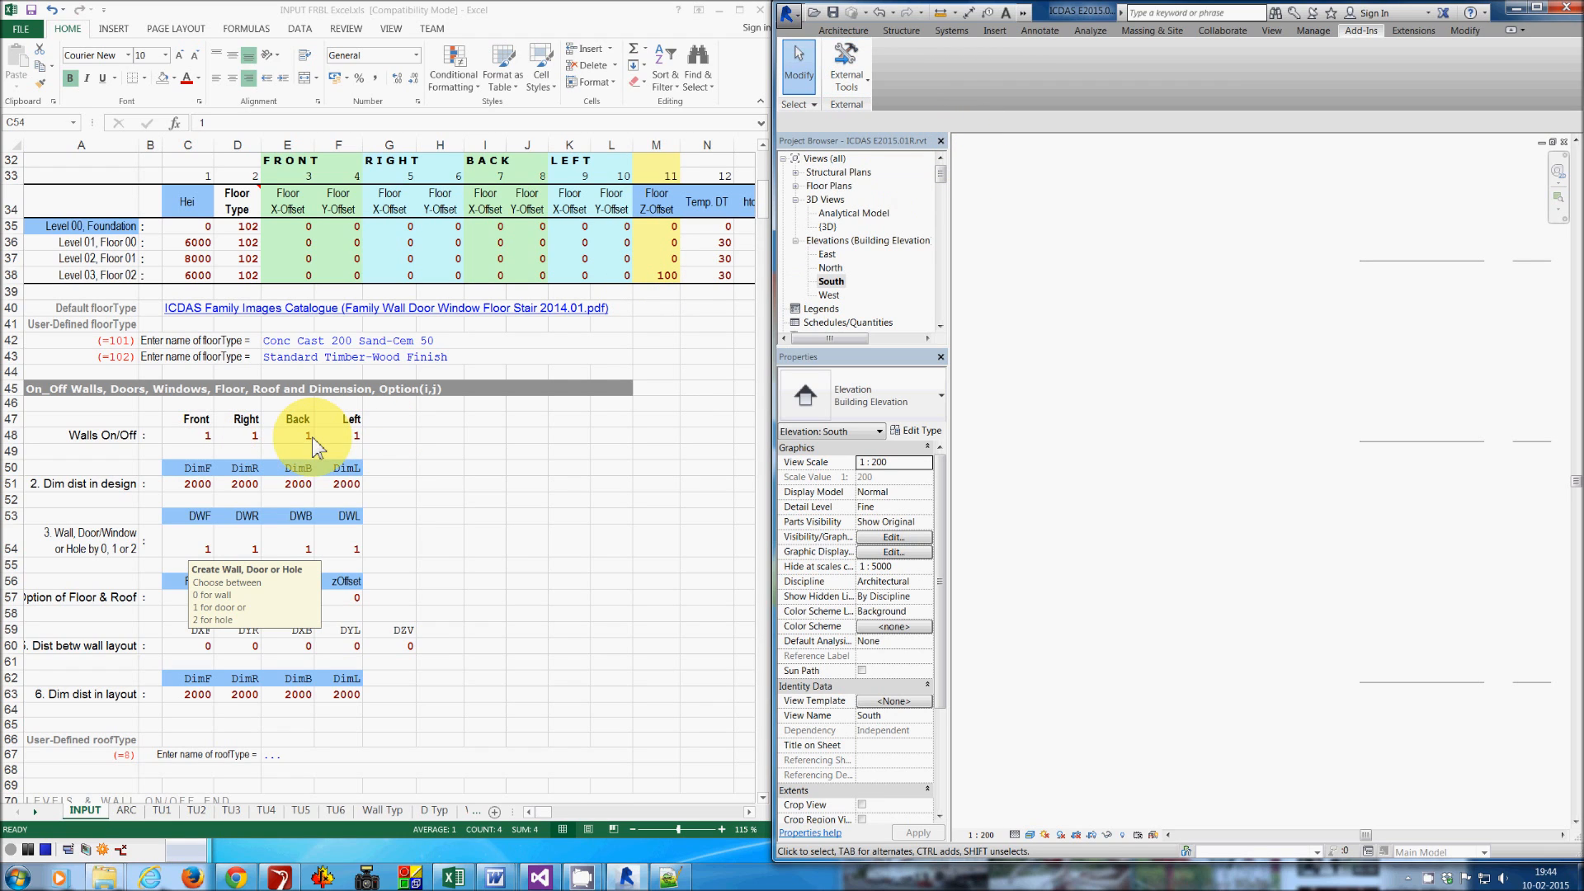
click(1079, 419)
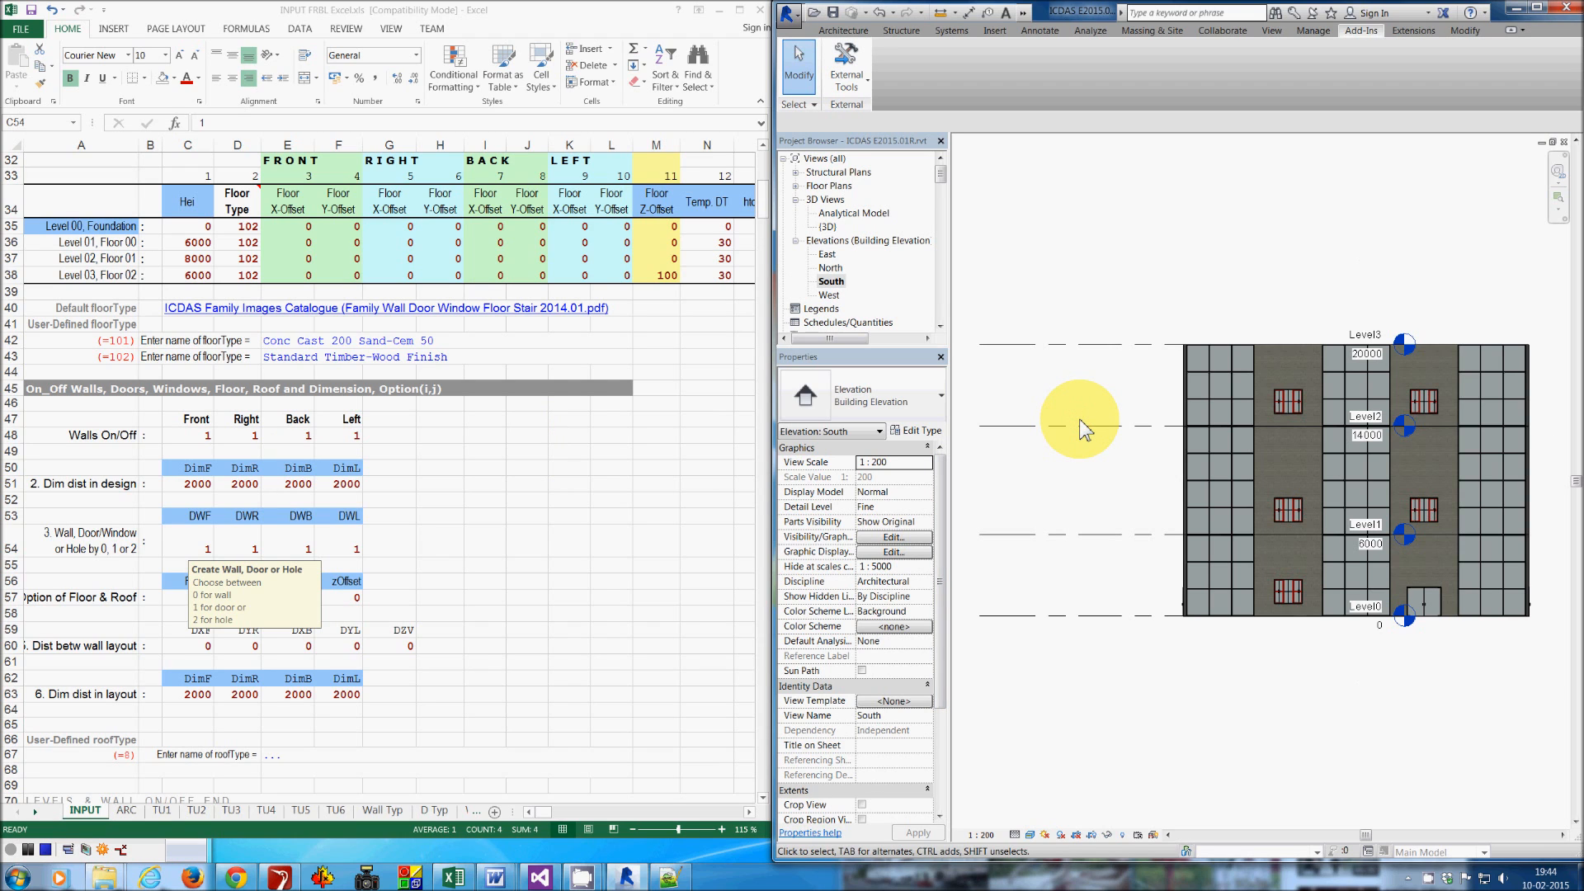
- Open the 3D view from the top and run the ICDAS FRBL Create Dimensions add-in
double_click(823, 229)
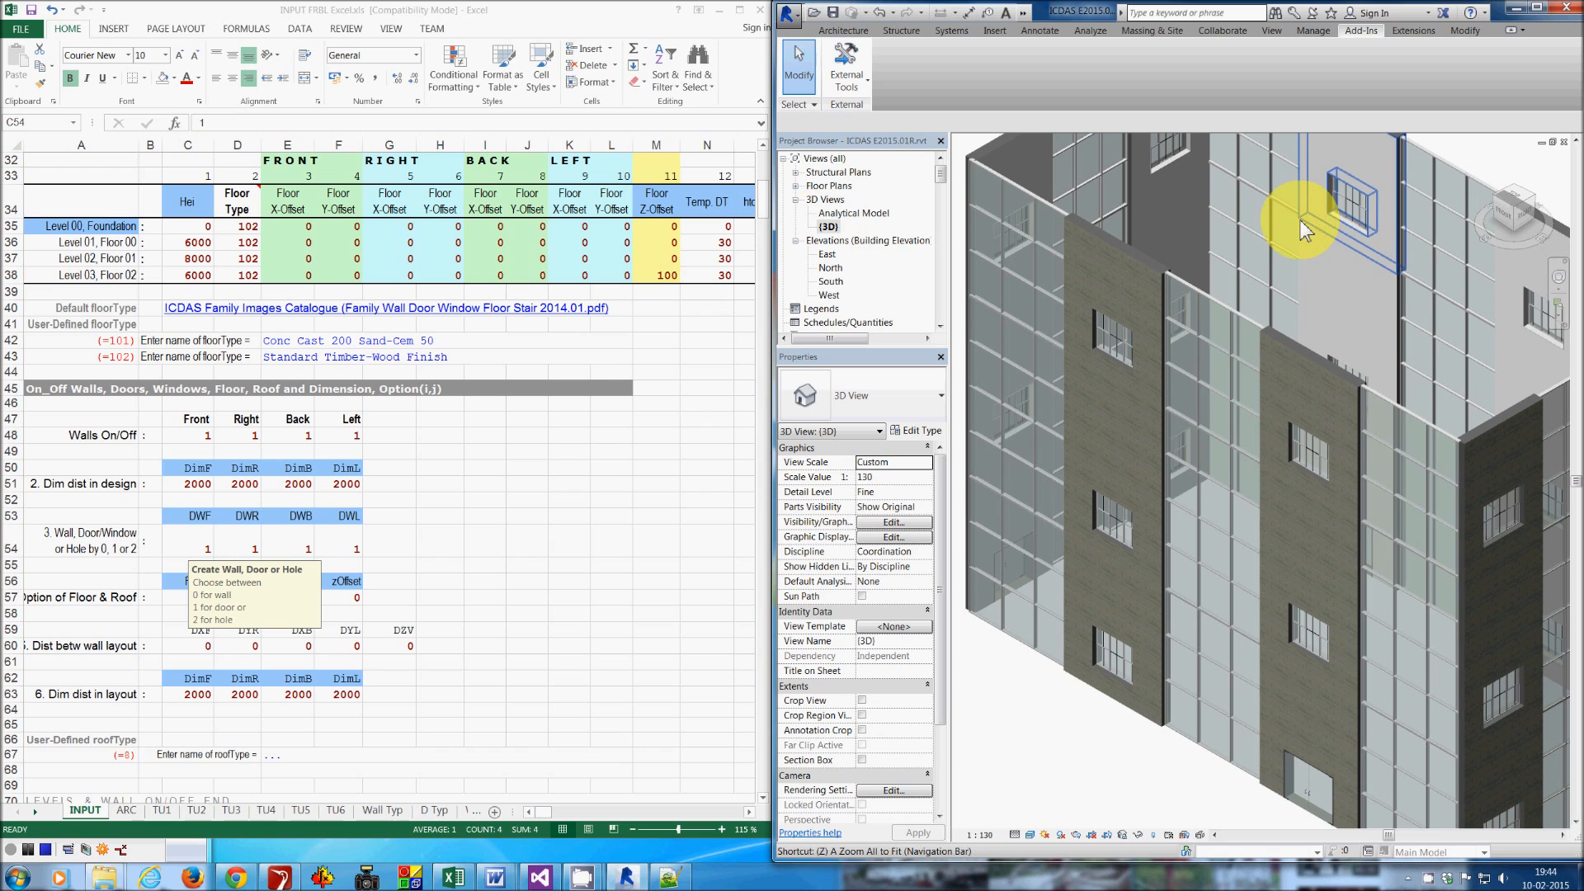
key(a)
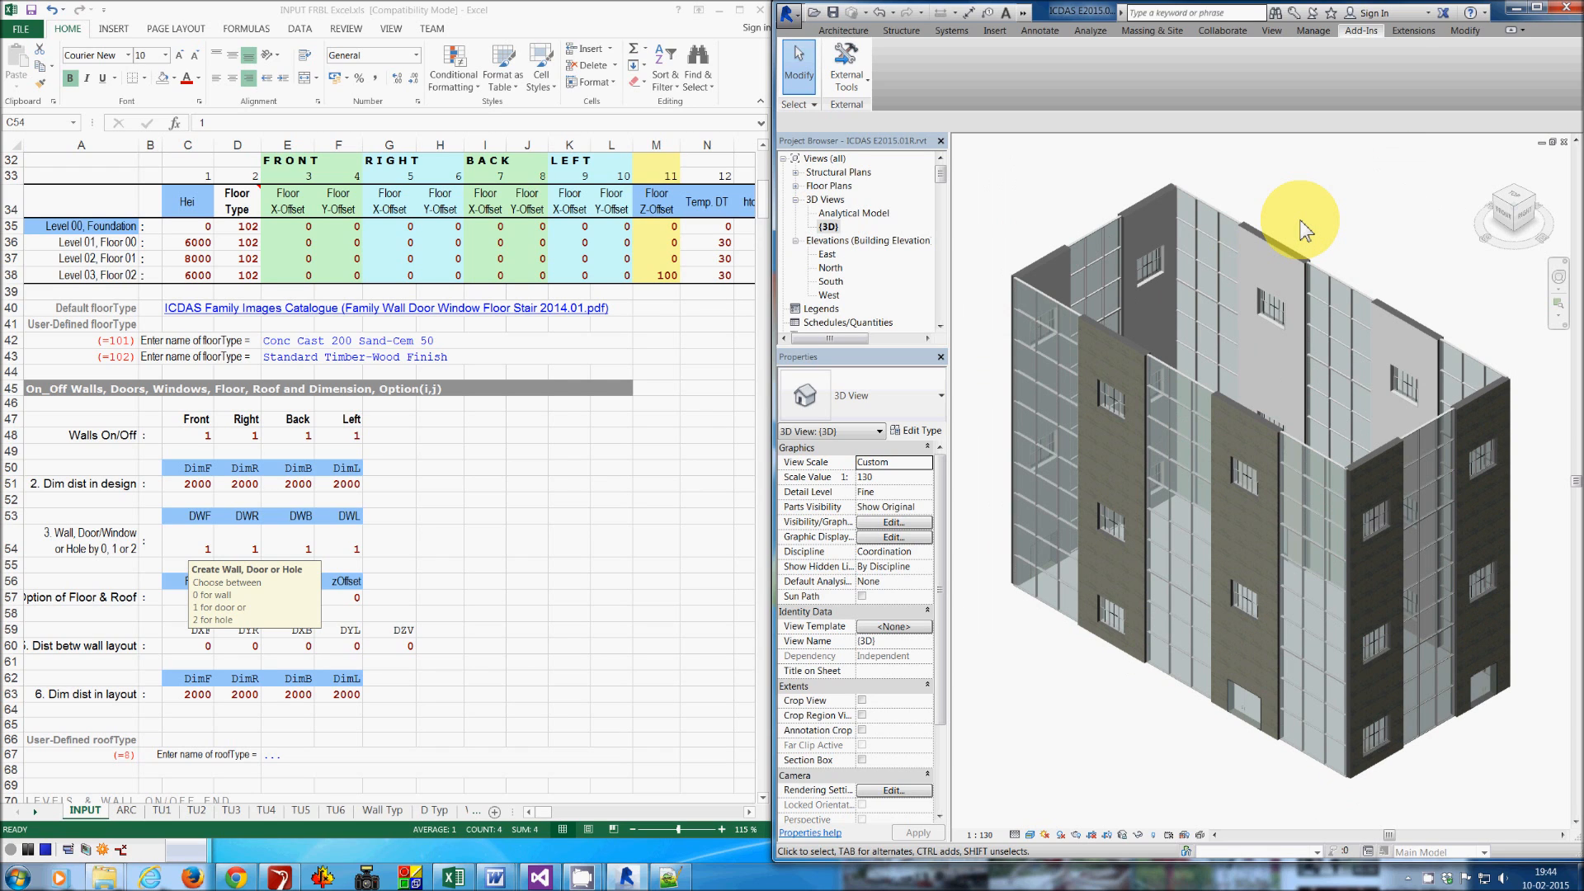
click(1516, 196)
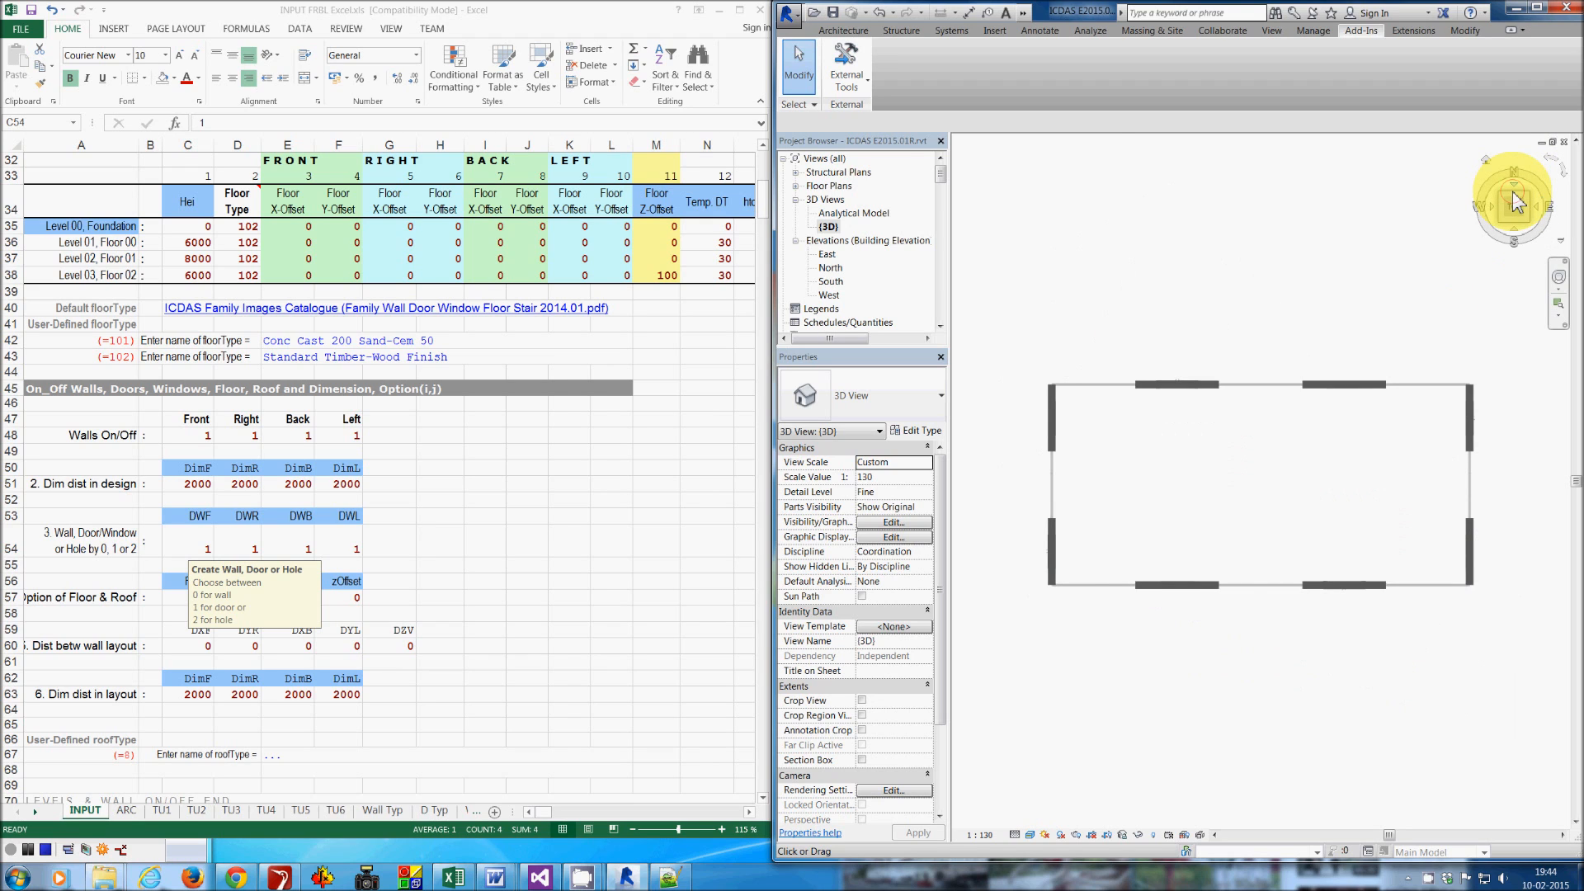
click(846, 82)
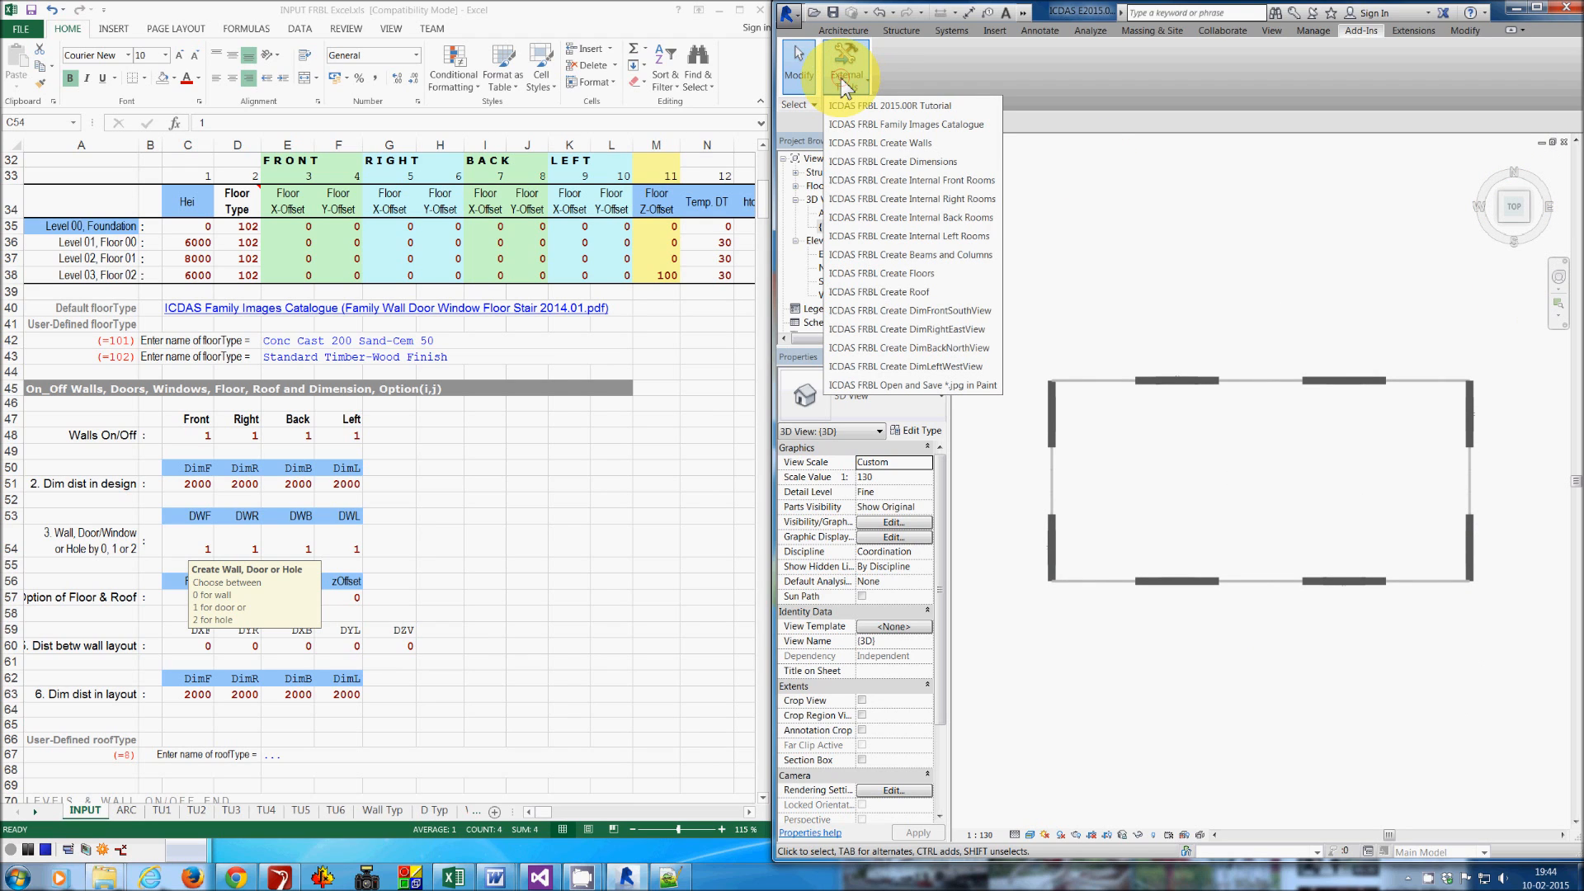
click(922, 162)
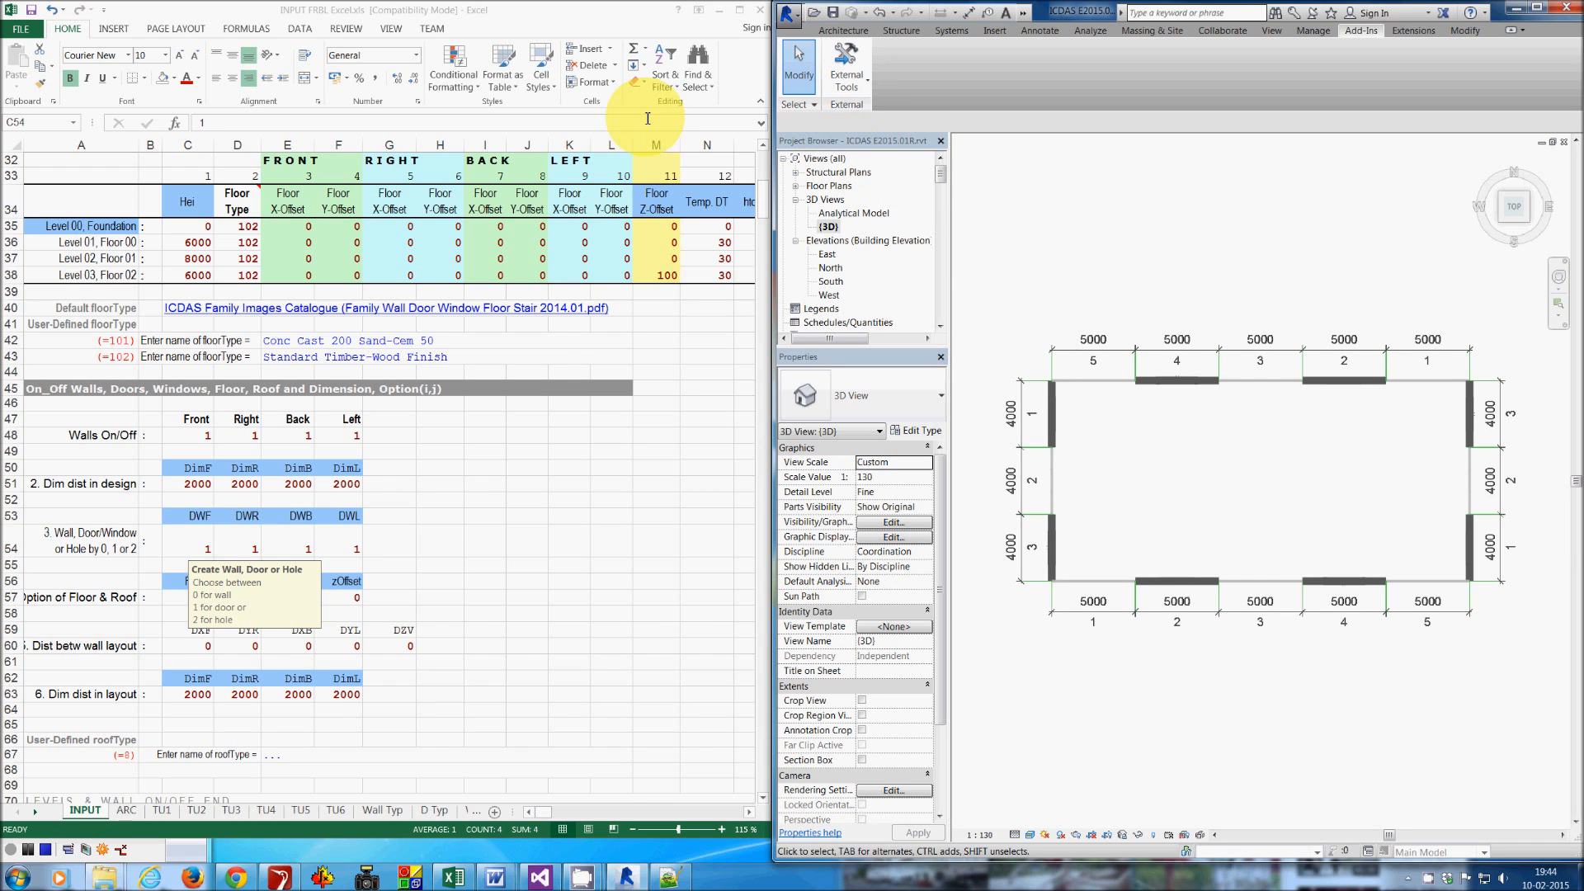
- Collapse the Levels & Walls On/Off section, expand Wall External and examine the front-side wall inputs
click(591, 21)
scroll(637, 266, up, 8)
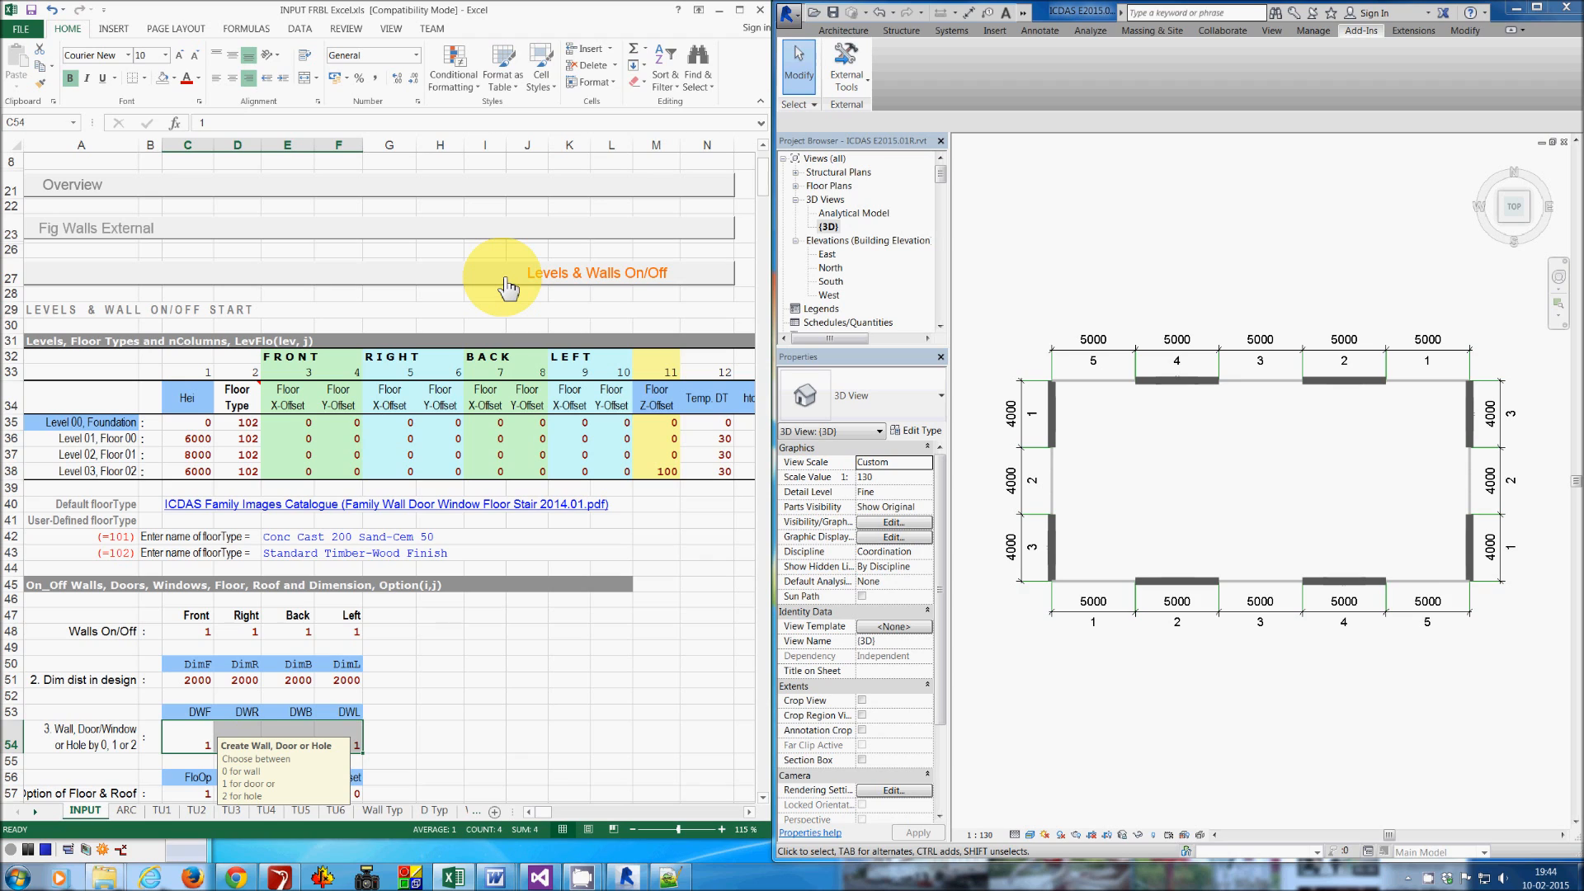
click(505, 286)
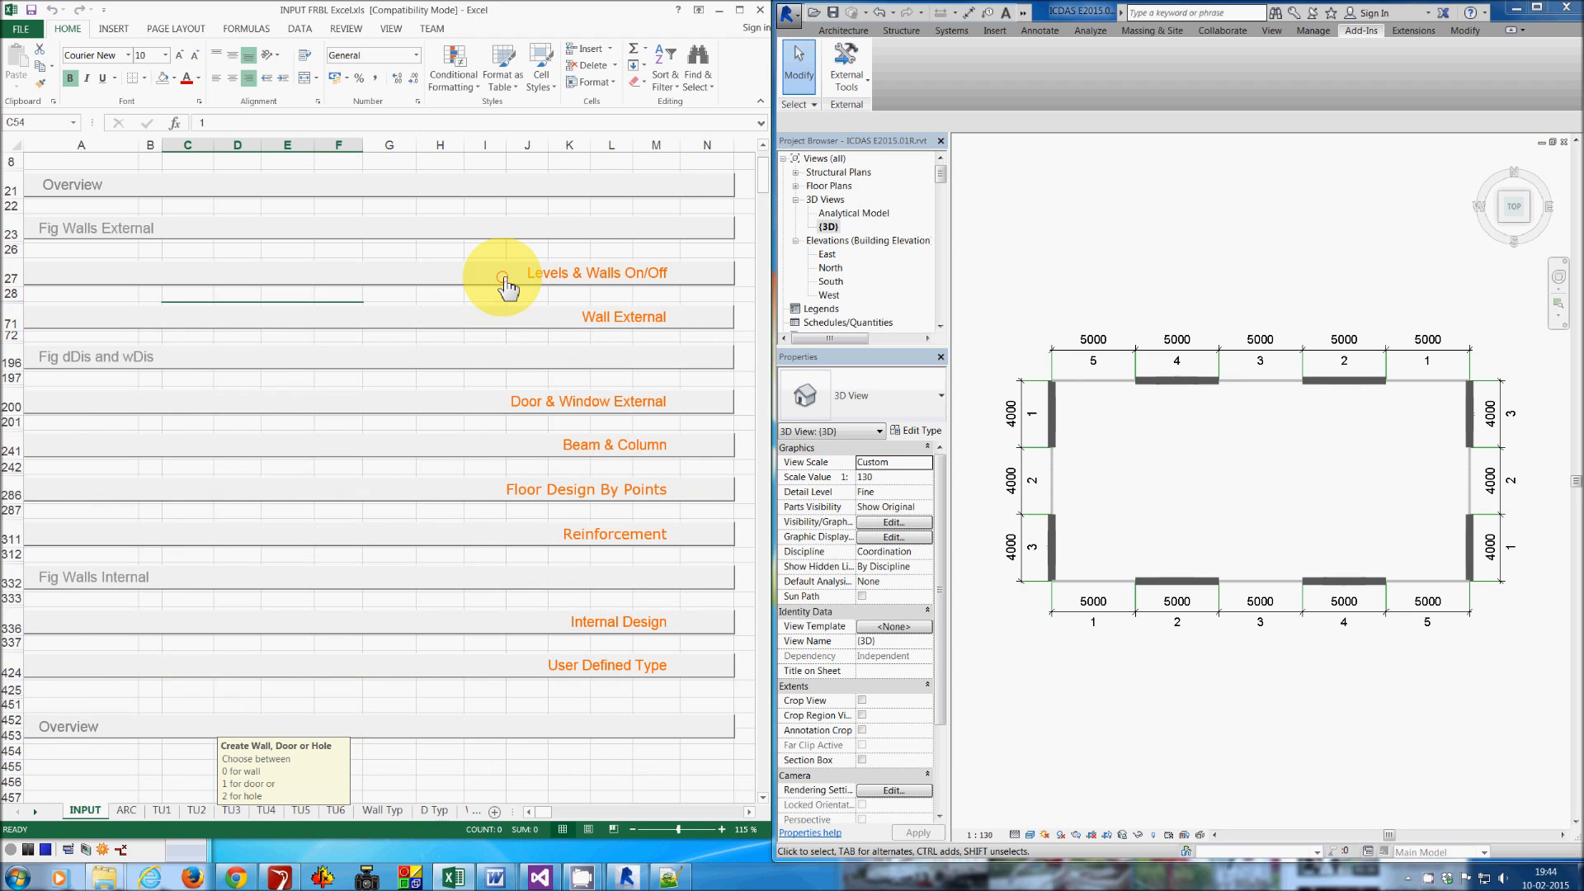
click(507, 318)
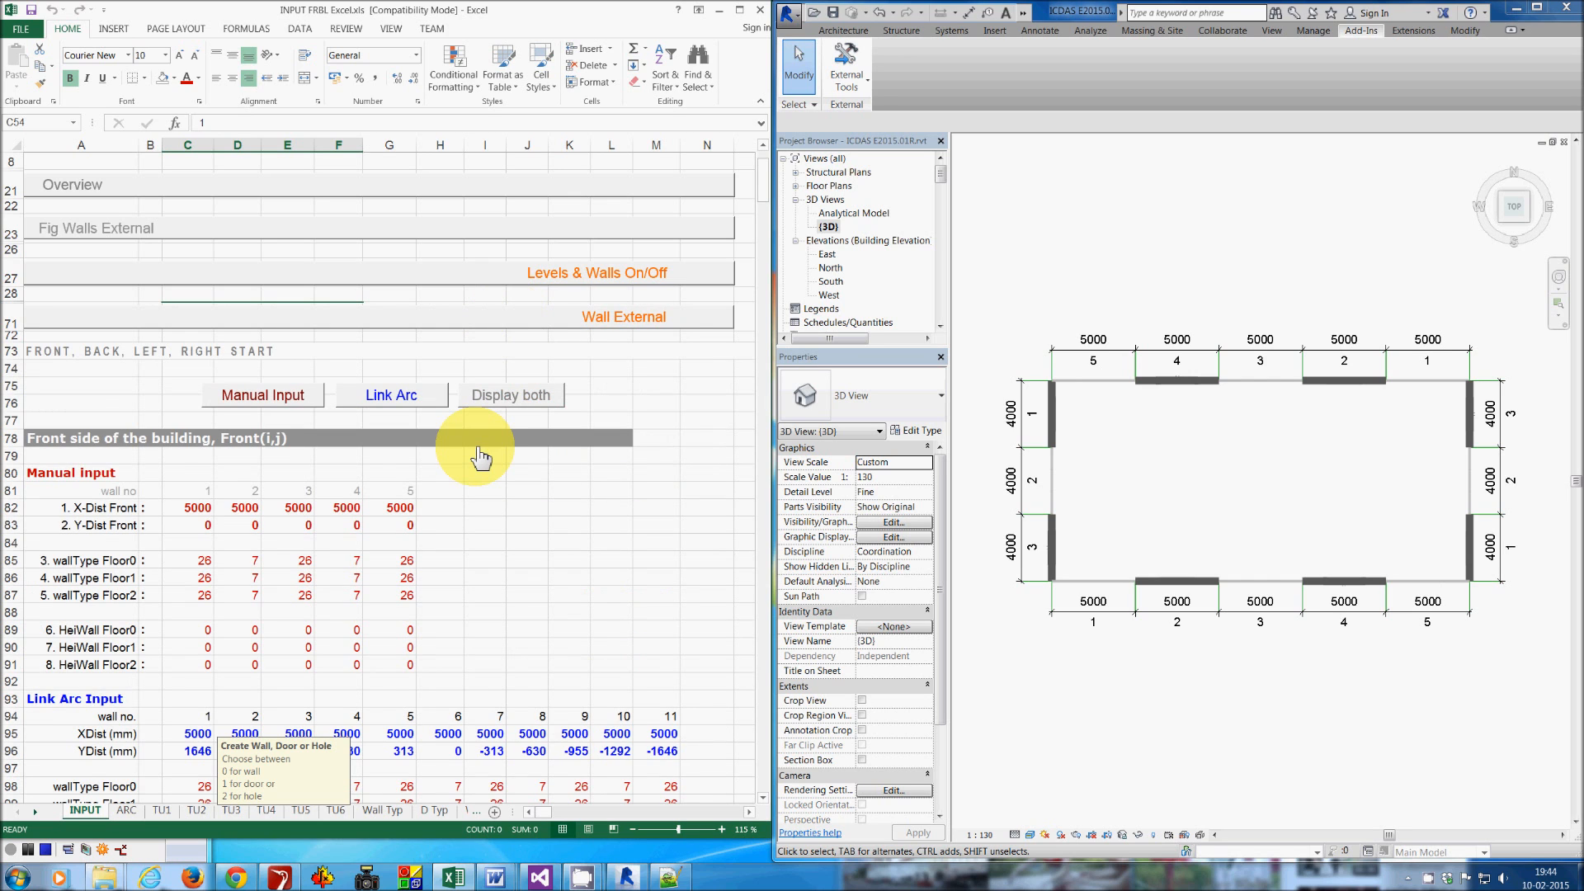
scroll(476, 447, down, 2)
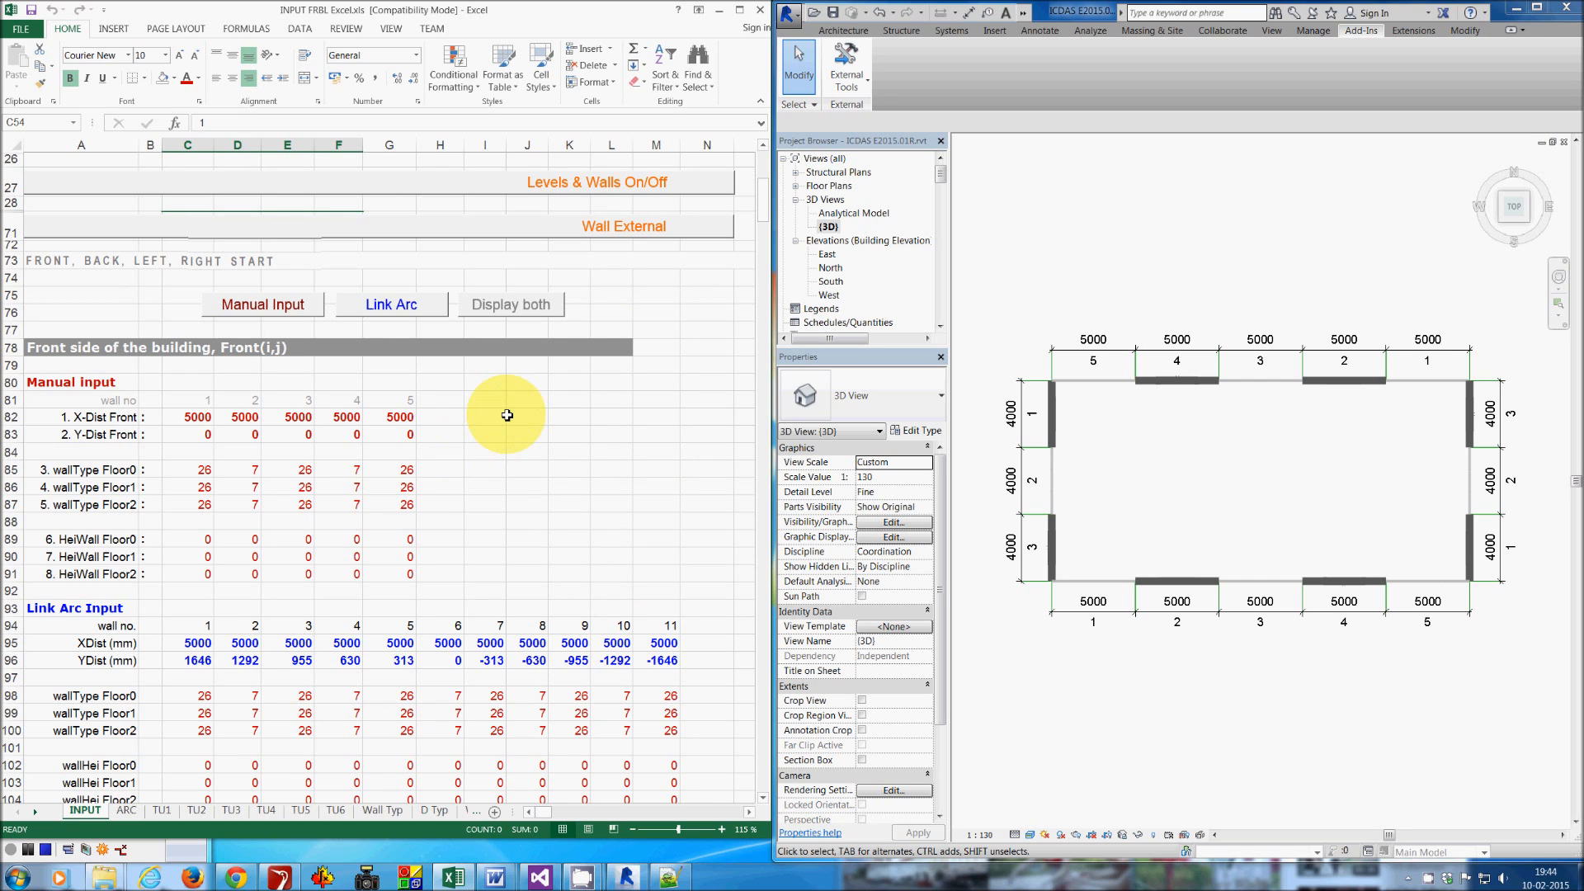
scroll(484, 394, down, 1)
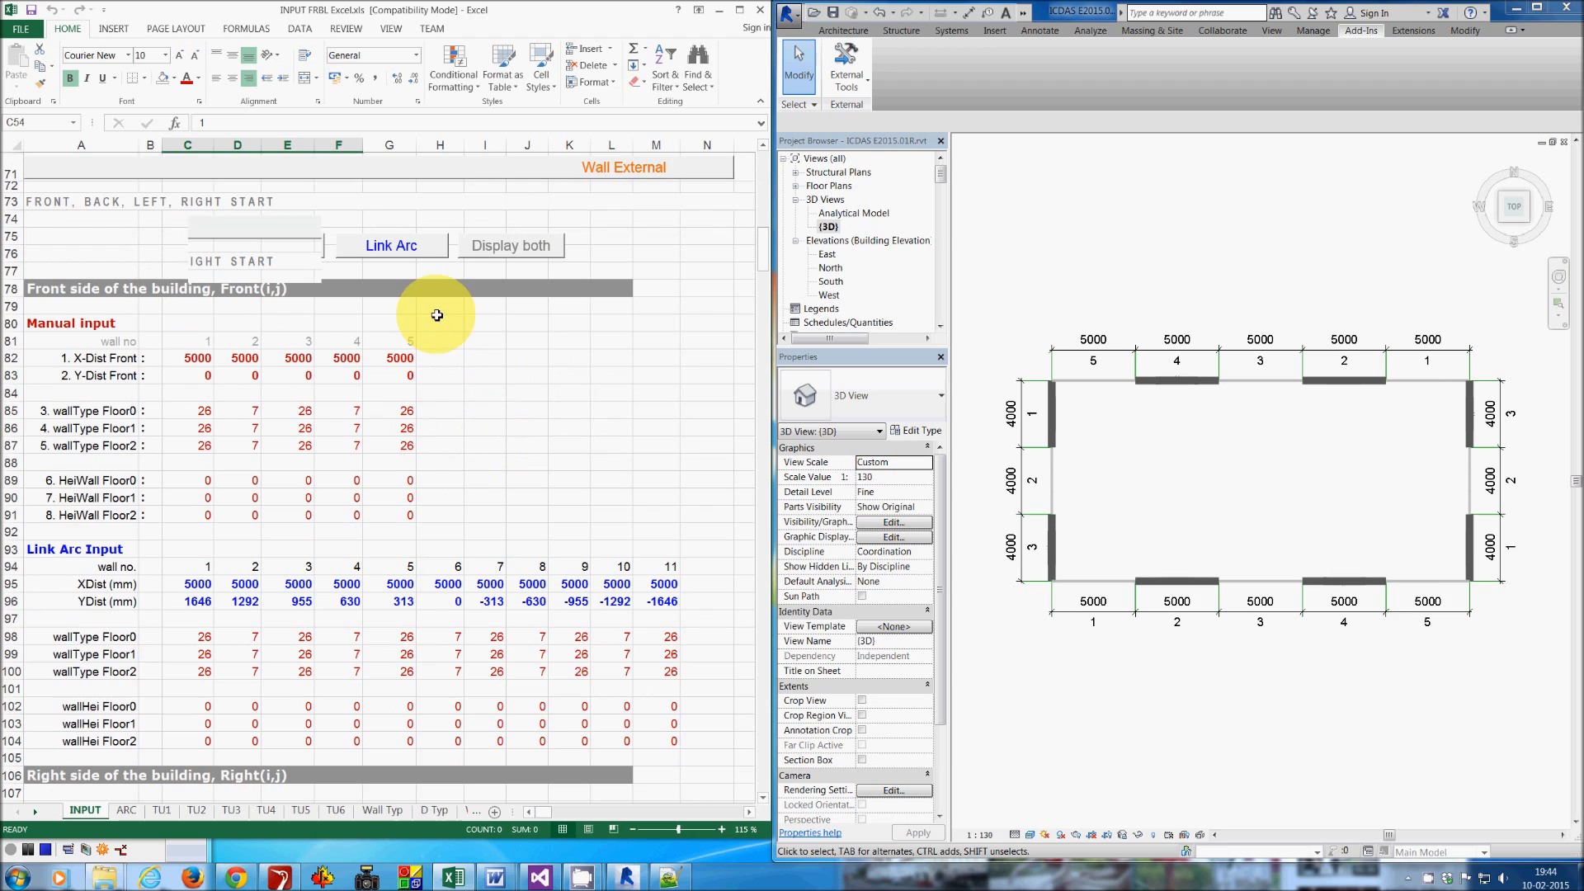
scroll(688, 367, up, 1)
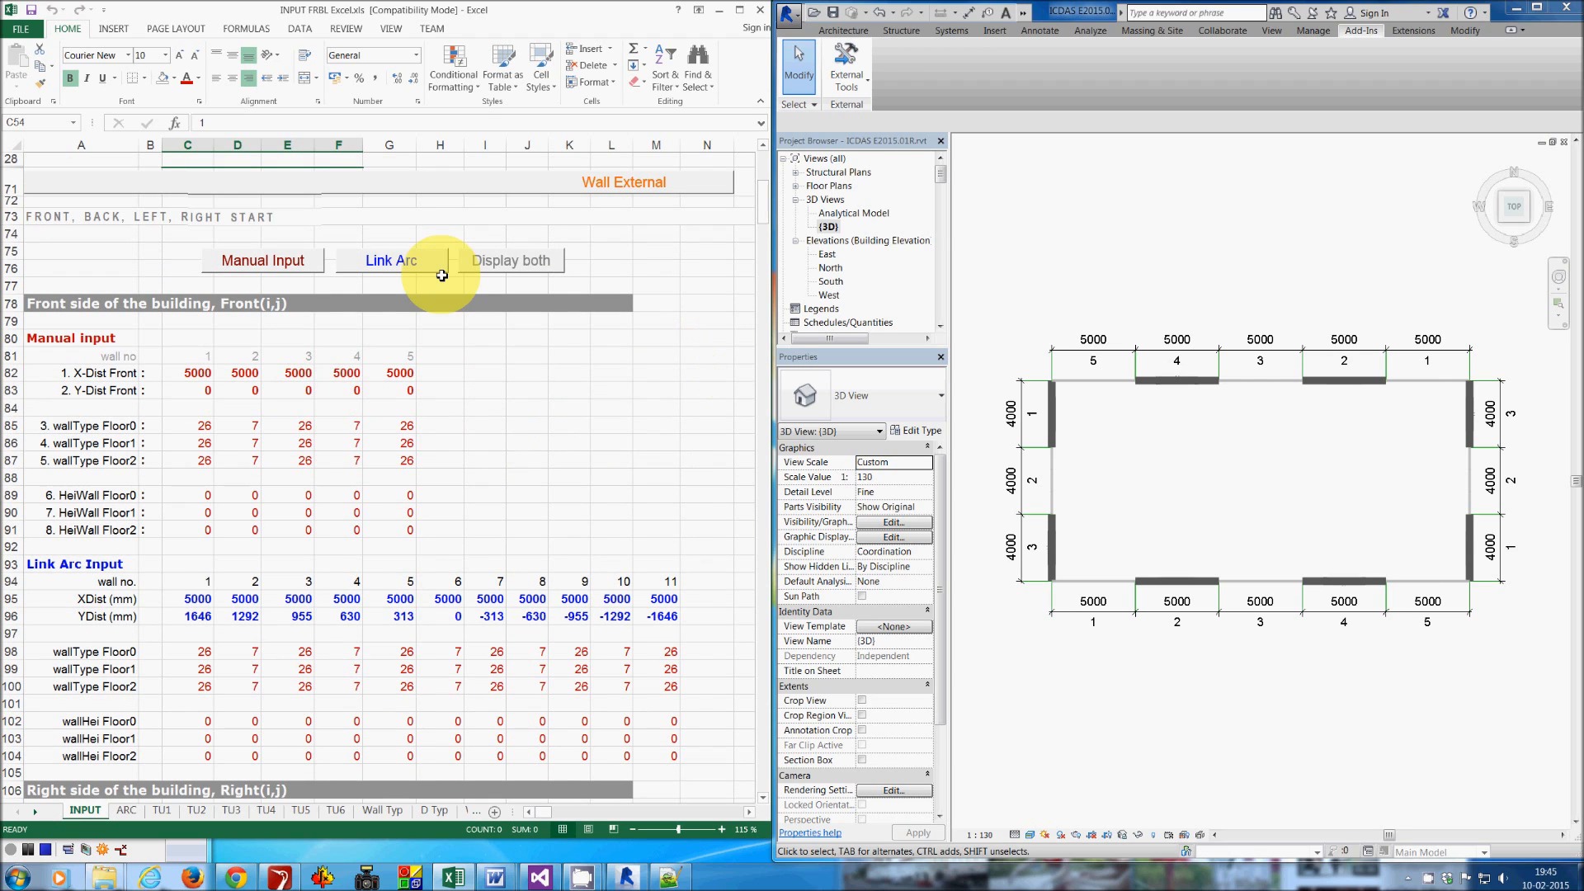
- Show only the manual input tables, then set the front side's Y-Dist to -1000 for wall 1 and 1000 for wall 5
click(397, 277)
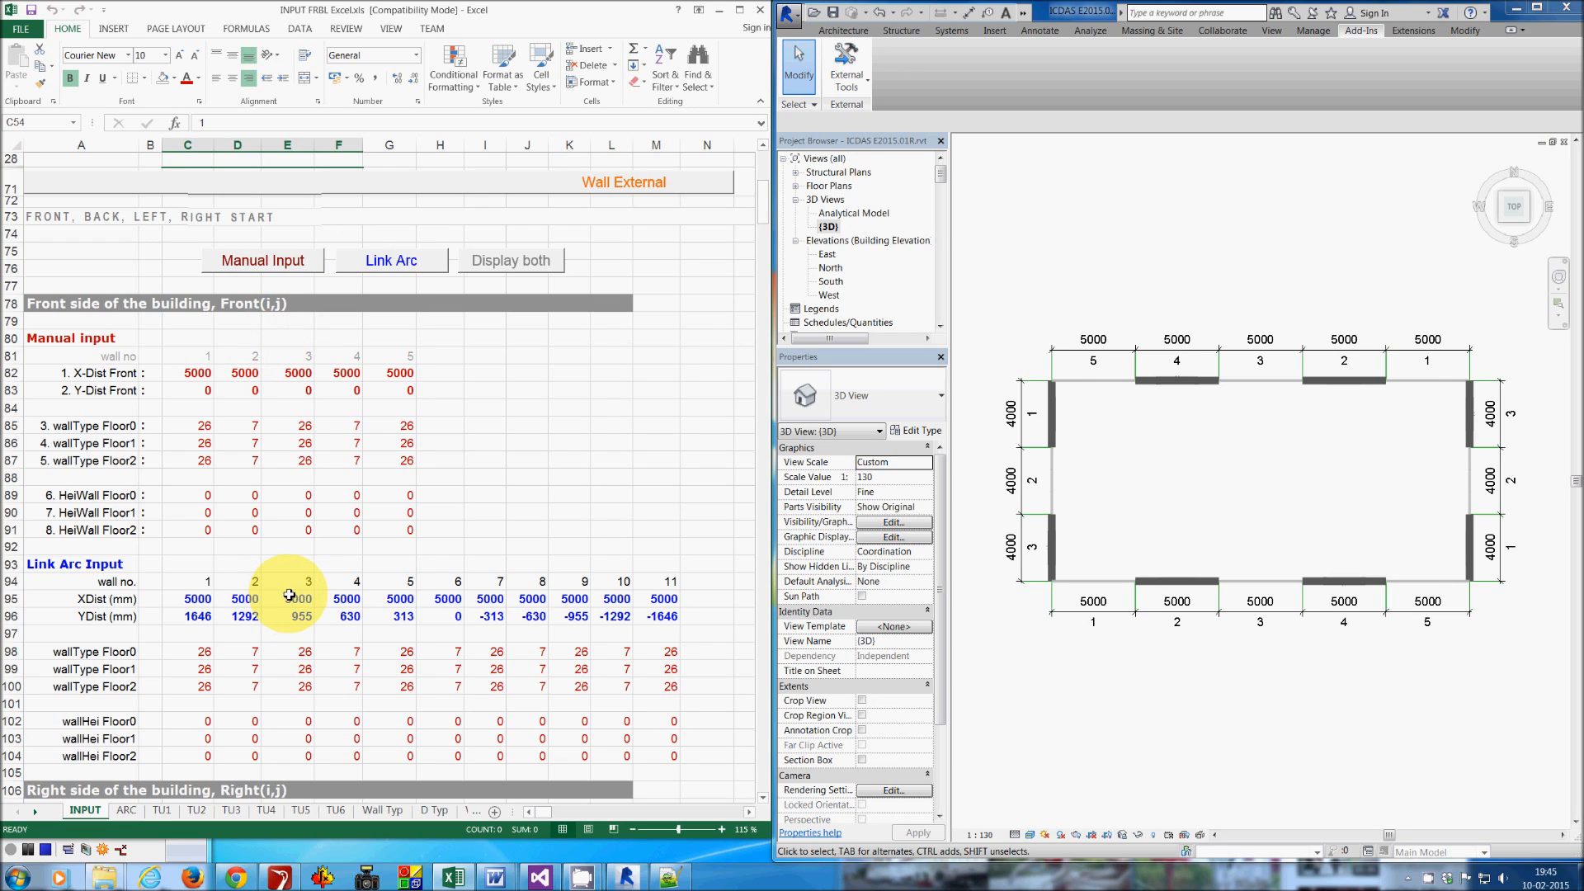
click(263, 262)
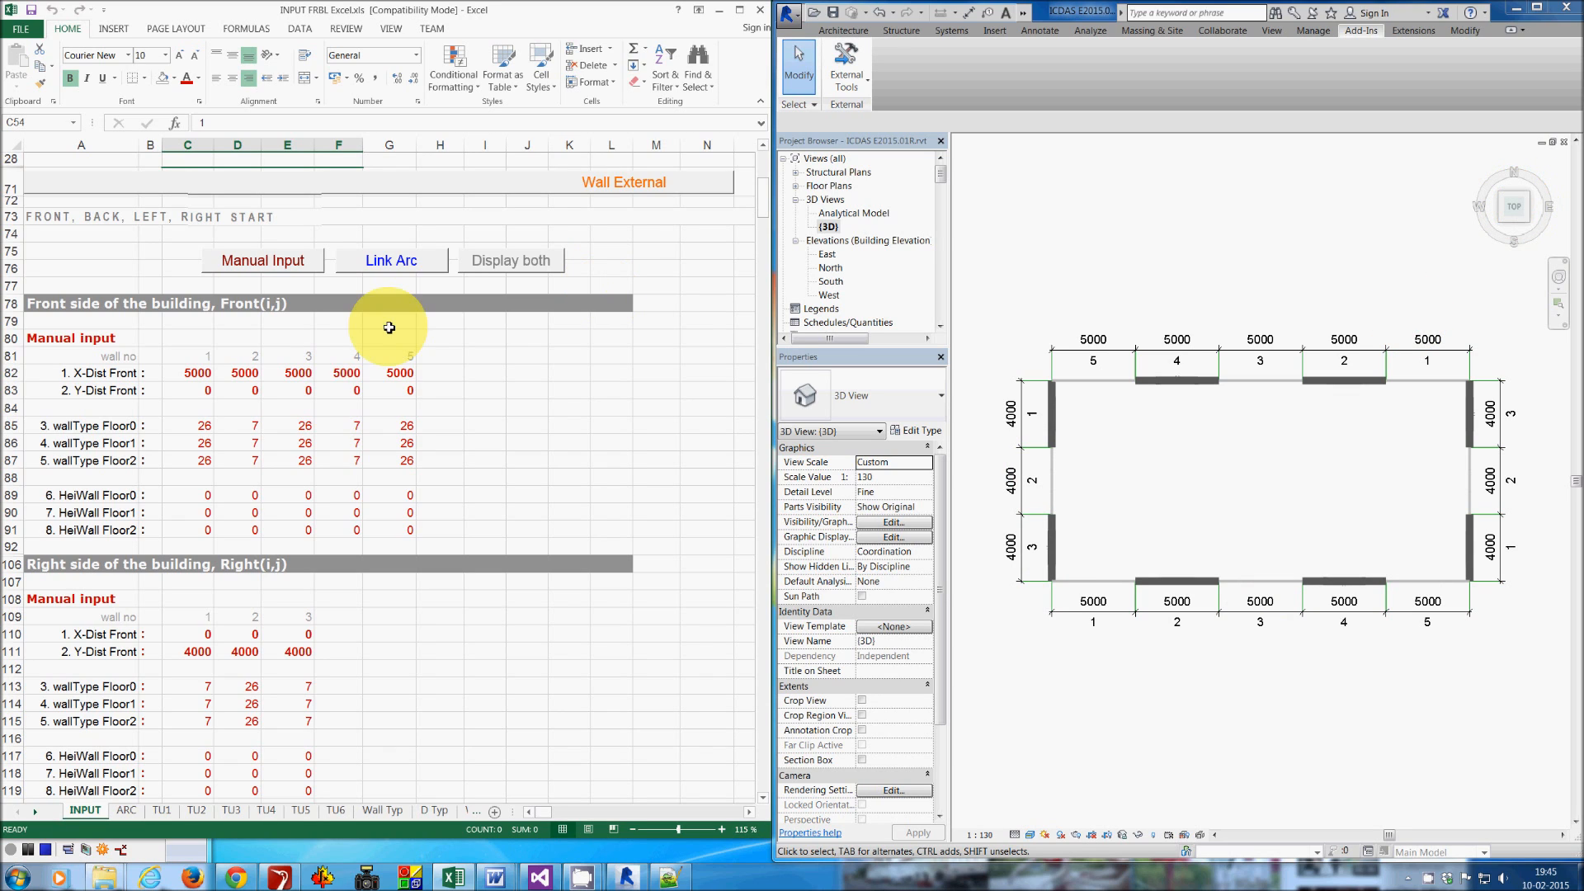
click(190, 393)
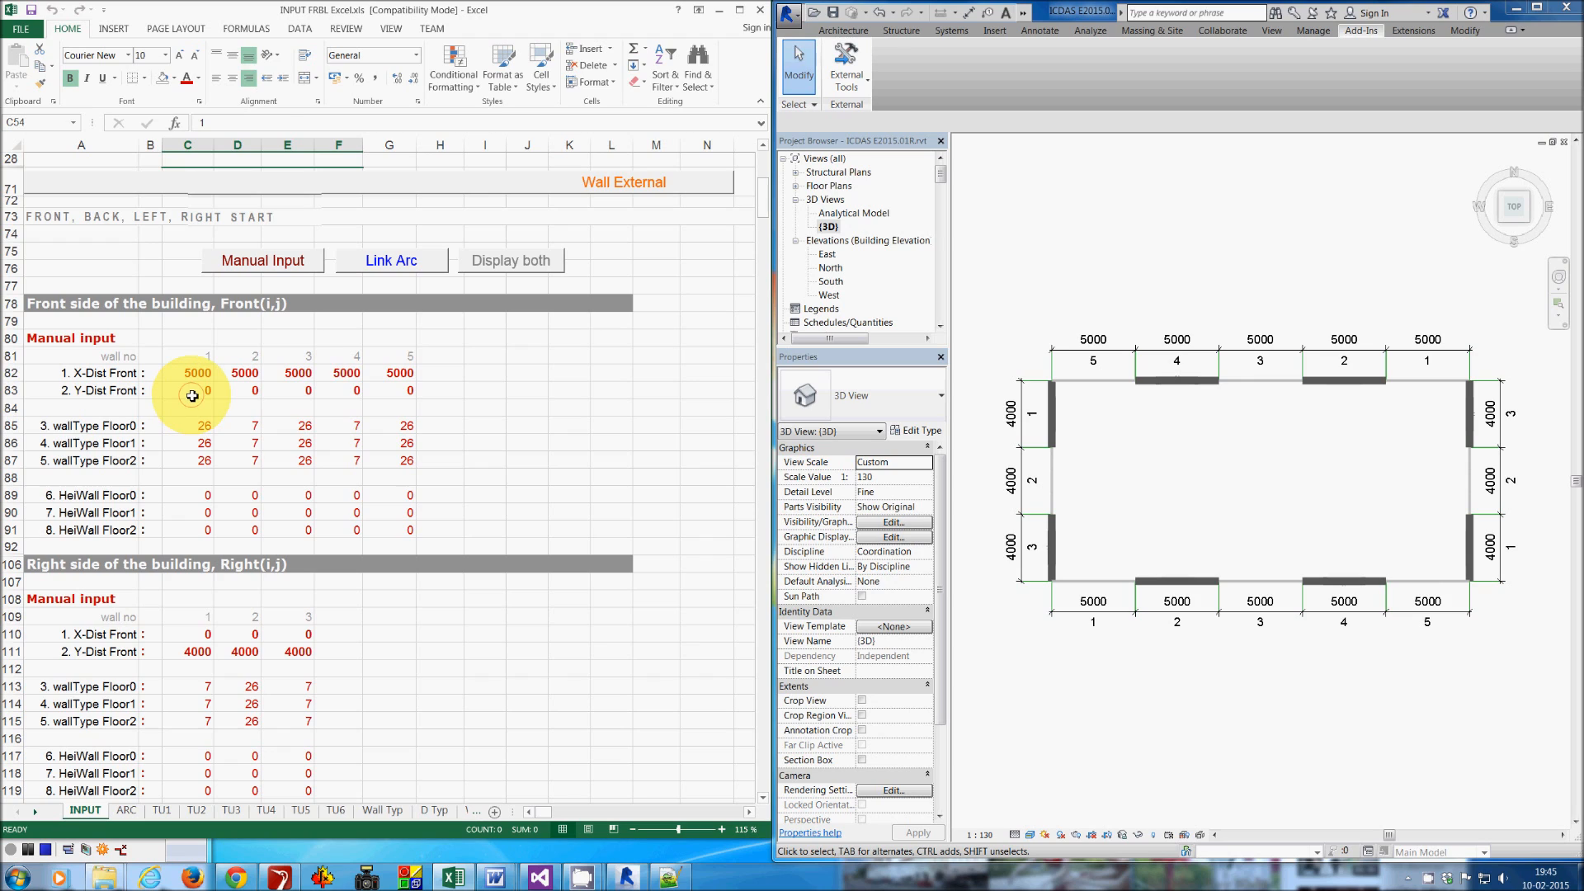
text(-1000)
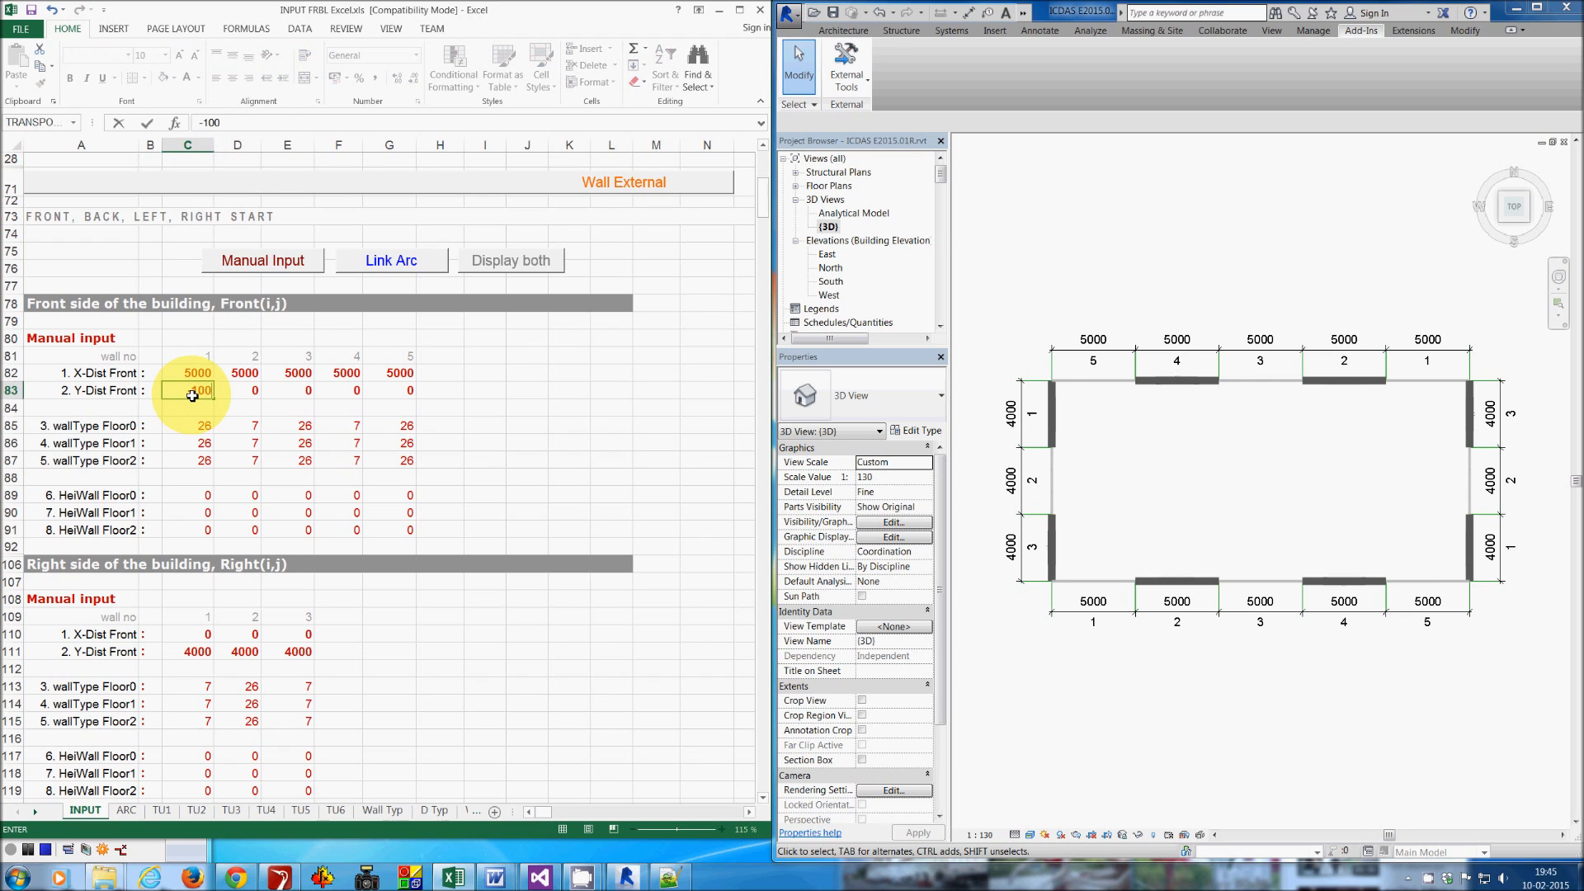
key(Return)
key(ctrl+Right)
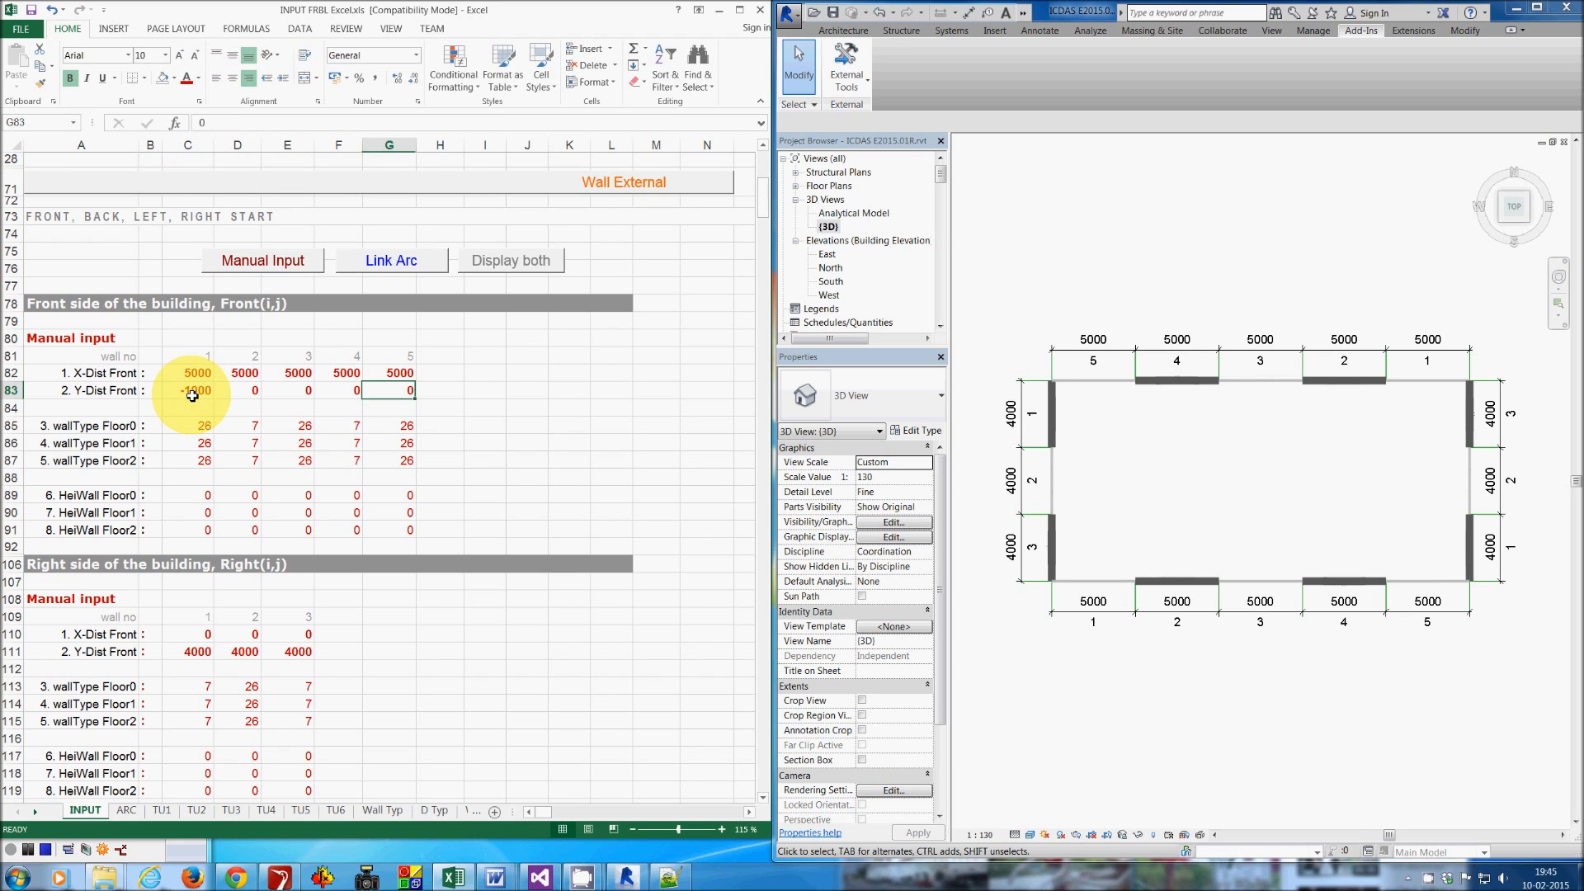
text(1000)
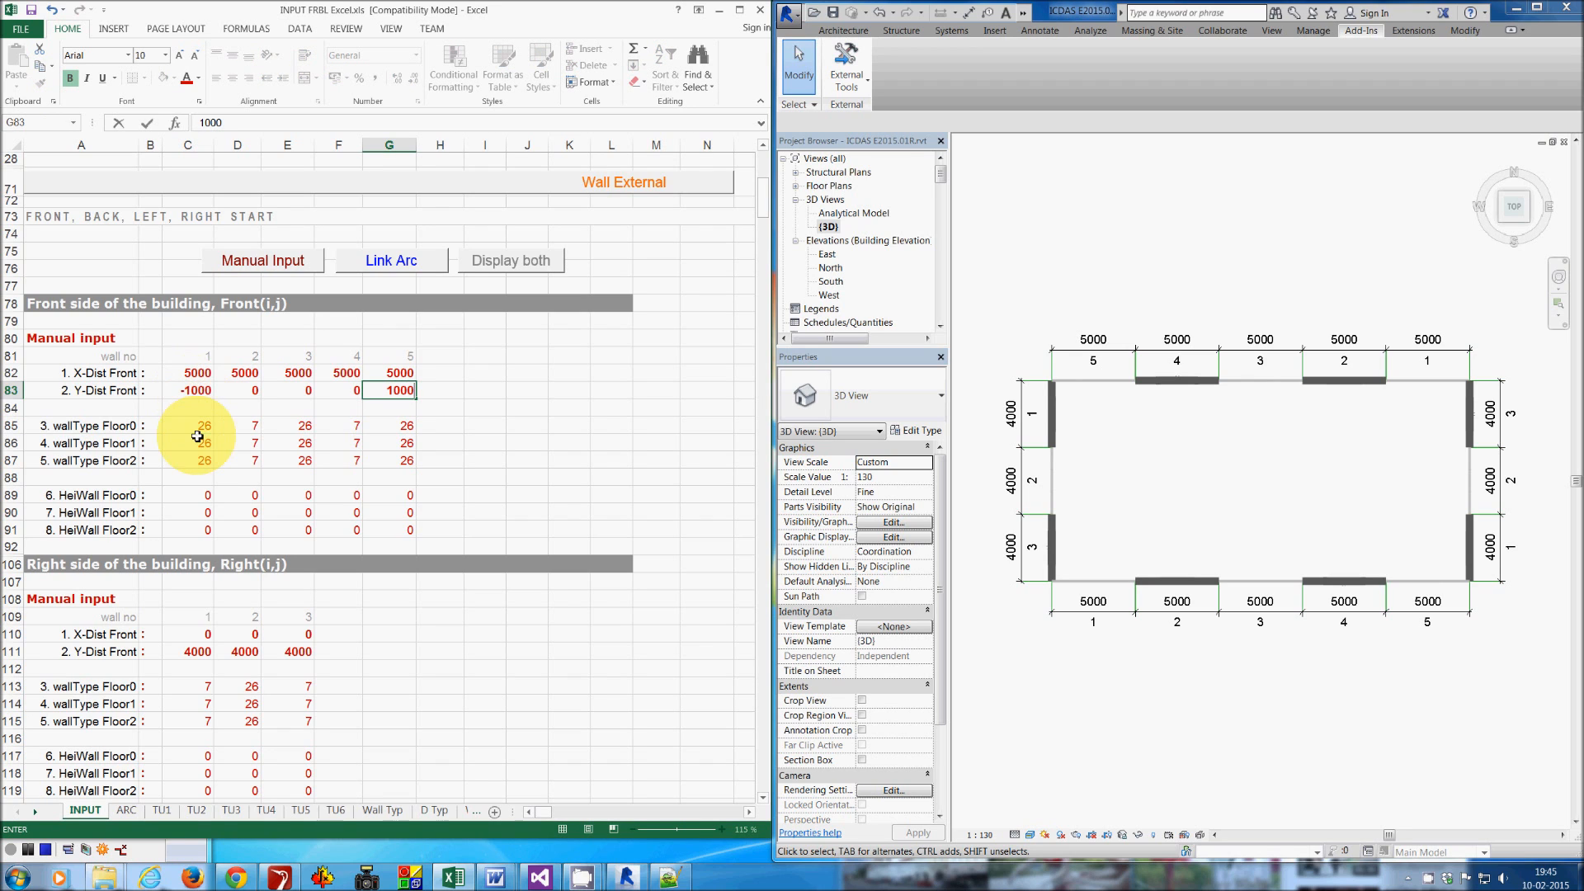
- Set the right side's X-Dist to 1000 for wall 1 and -1000 for wall 3
scroll(202, 495, down, 1)
click(203, 563)
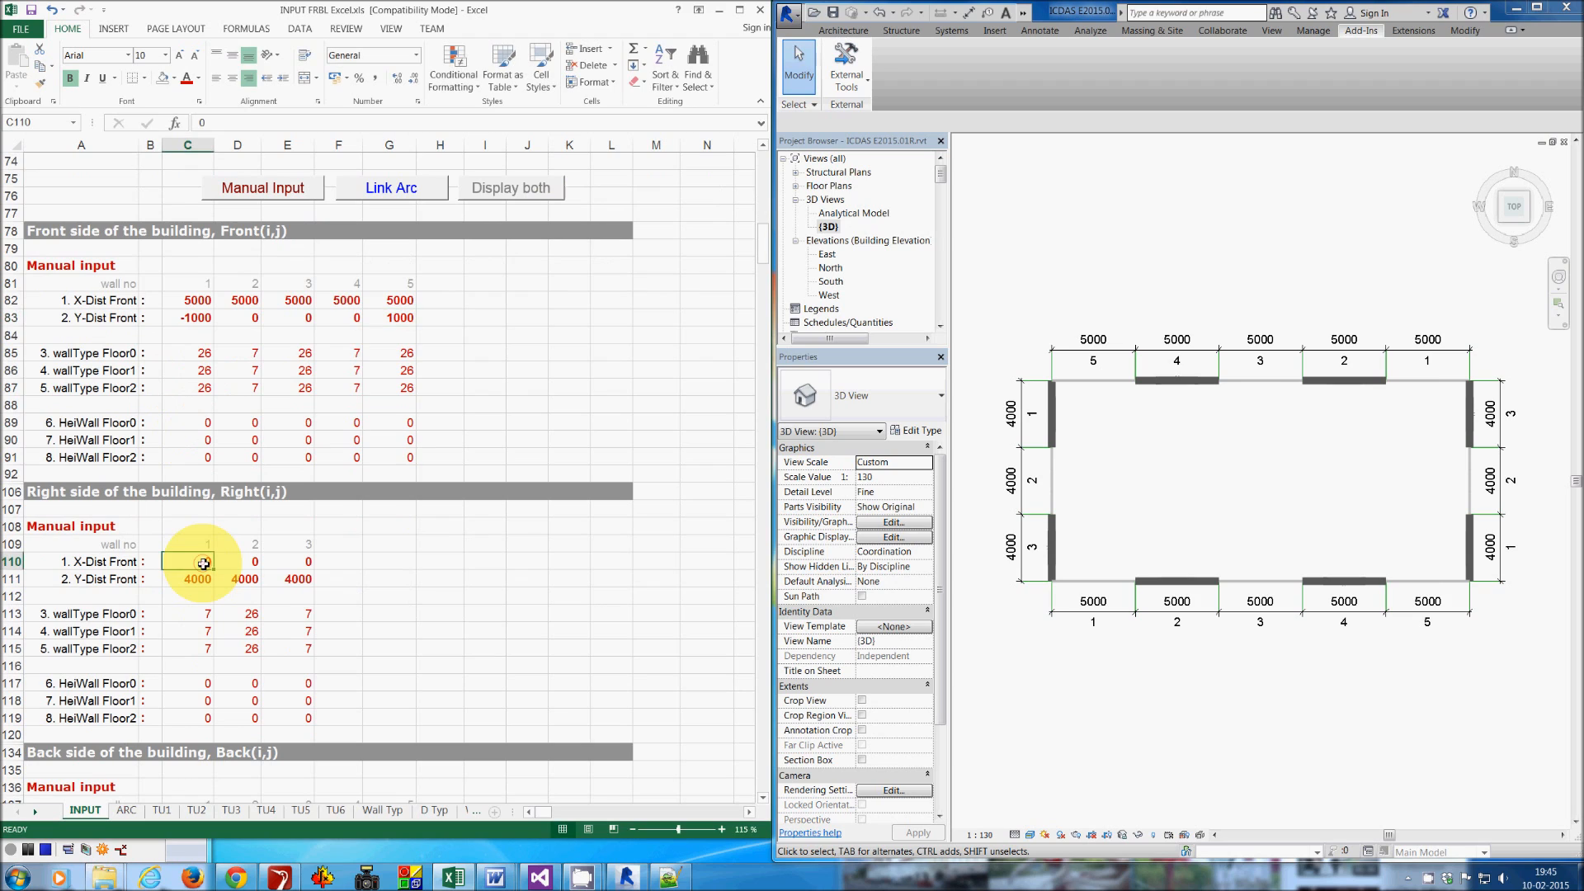
text(1000)
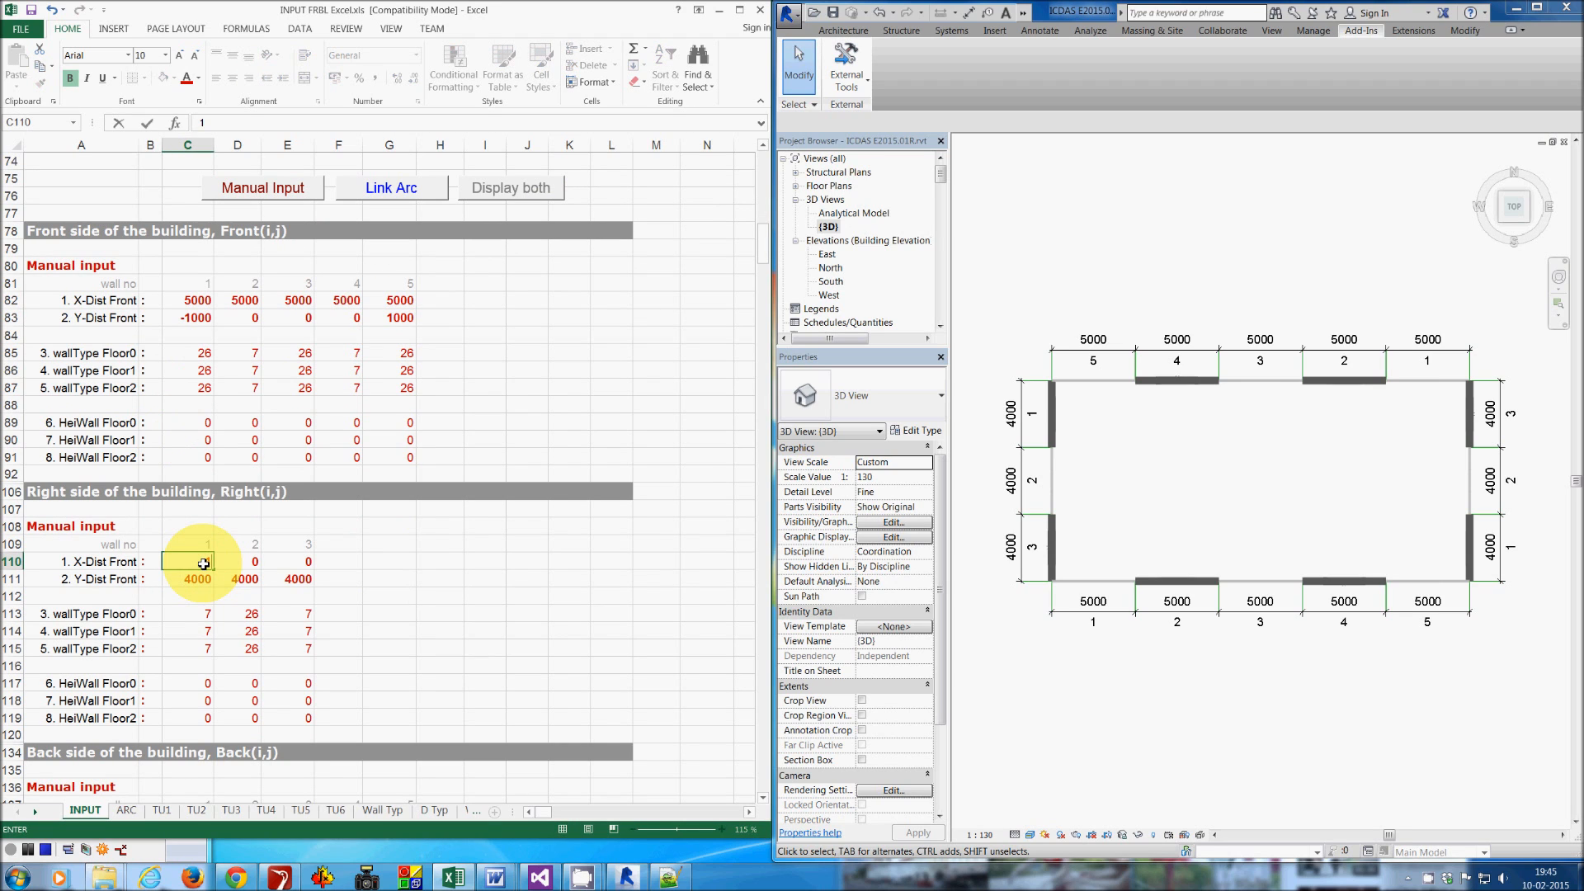
key(Tab)
key(Tab)
text(-1000)
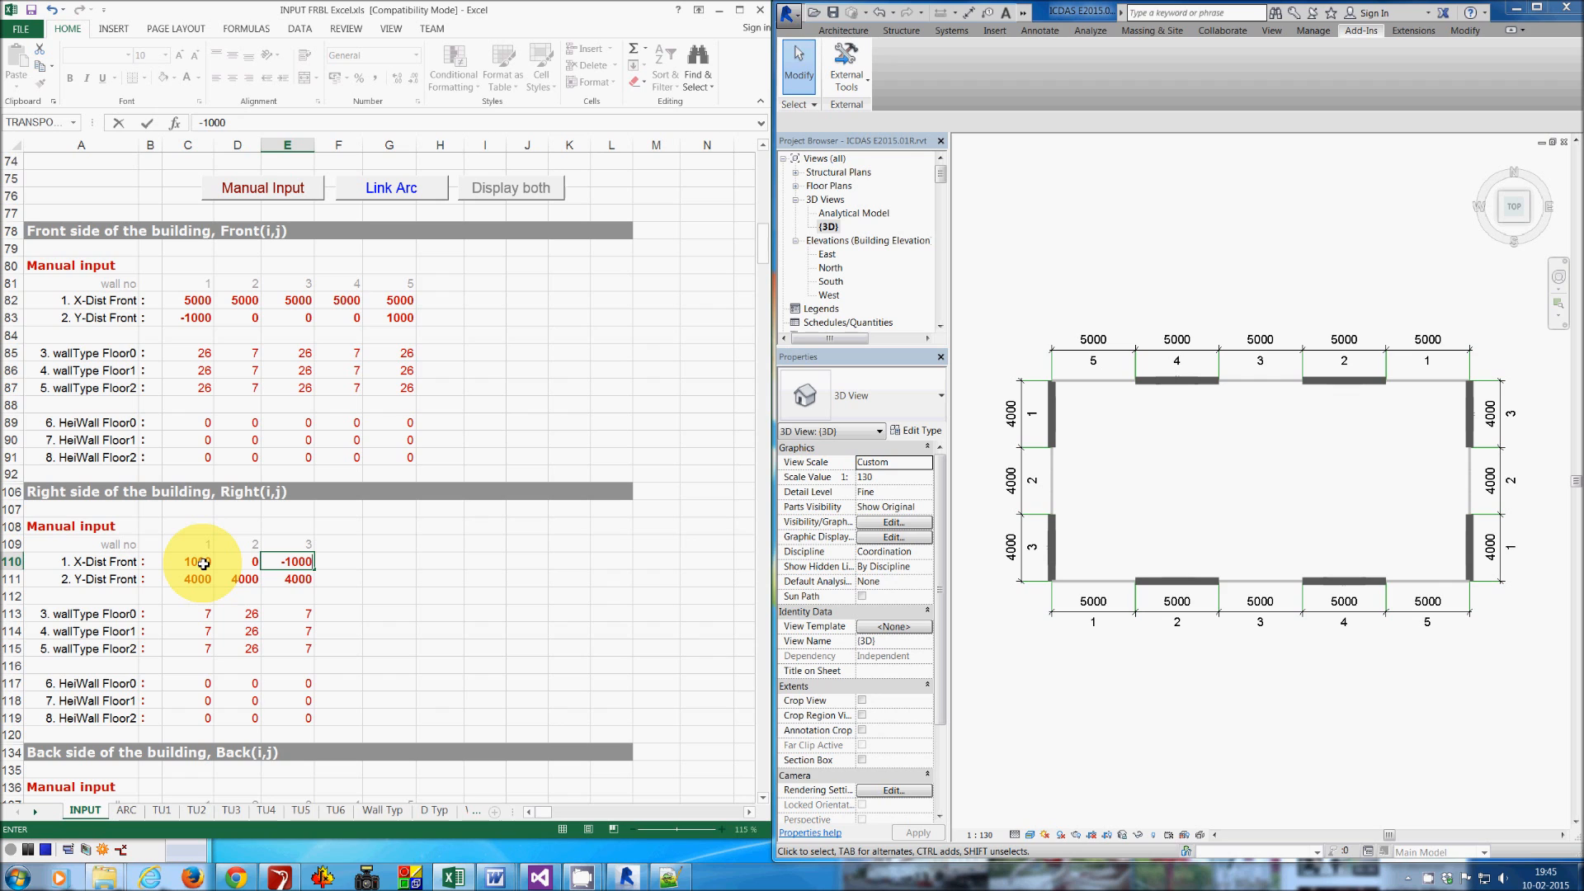
- Set the back side's Y-Dist to 1000 for wall 1 and -1000 for wall 5
scroll(429, 681, down, 4)
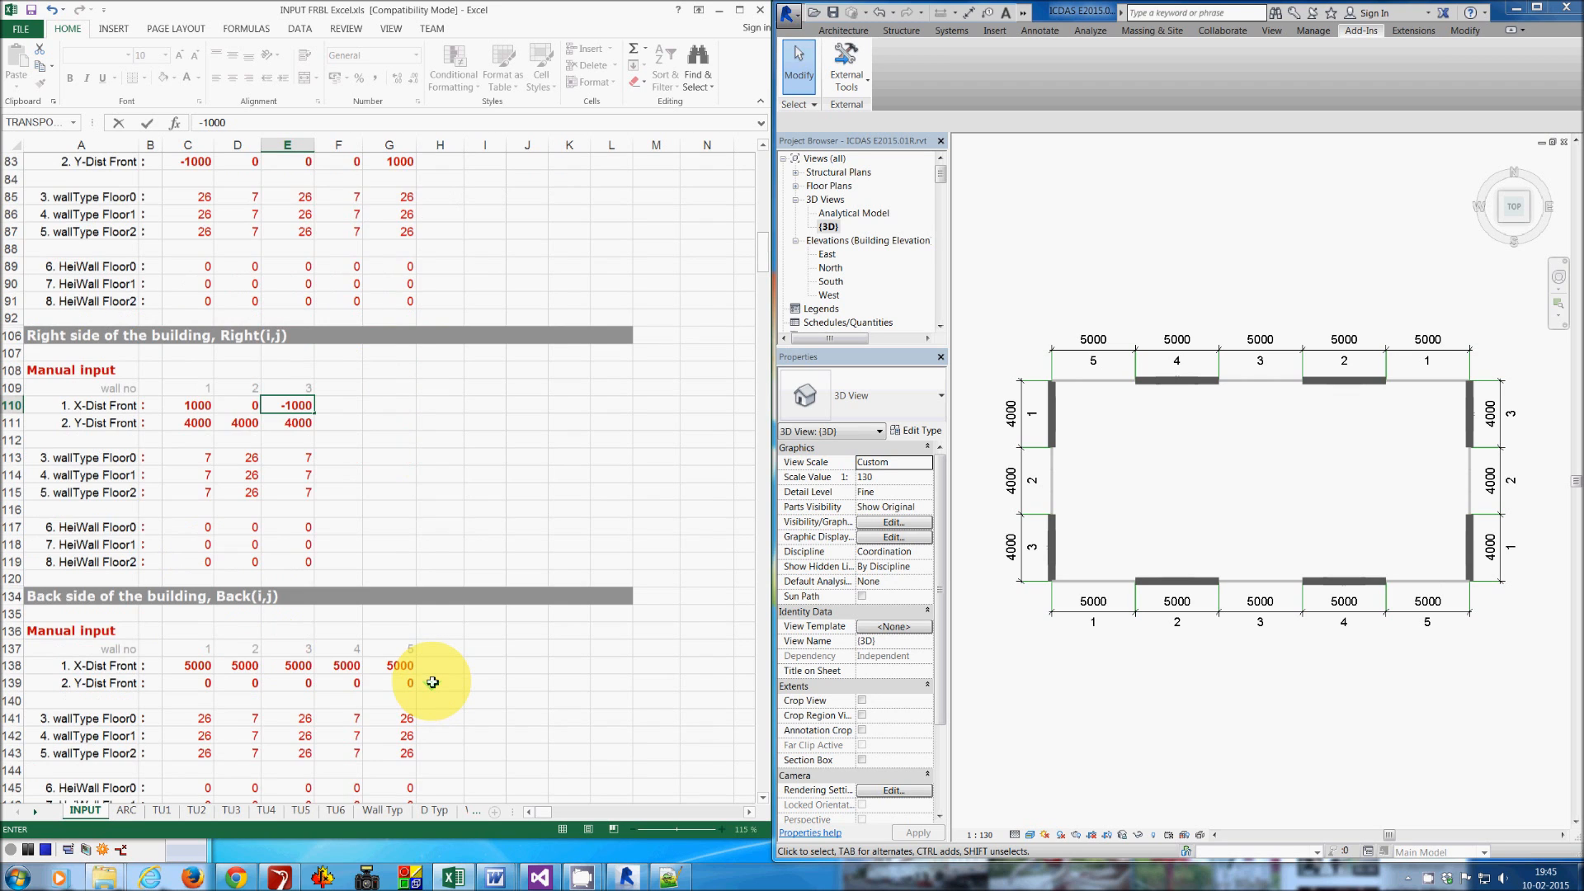
click(195, 635)
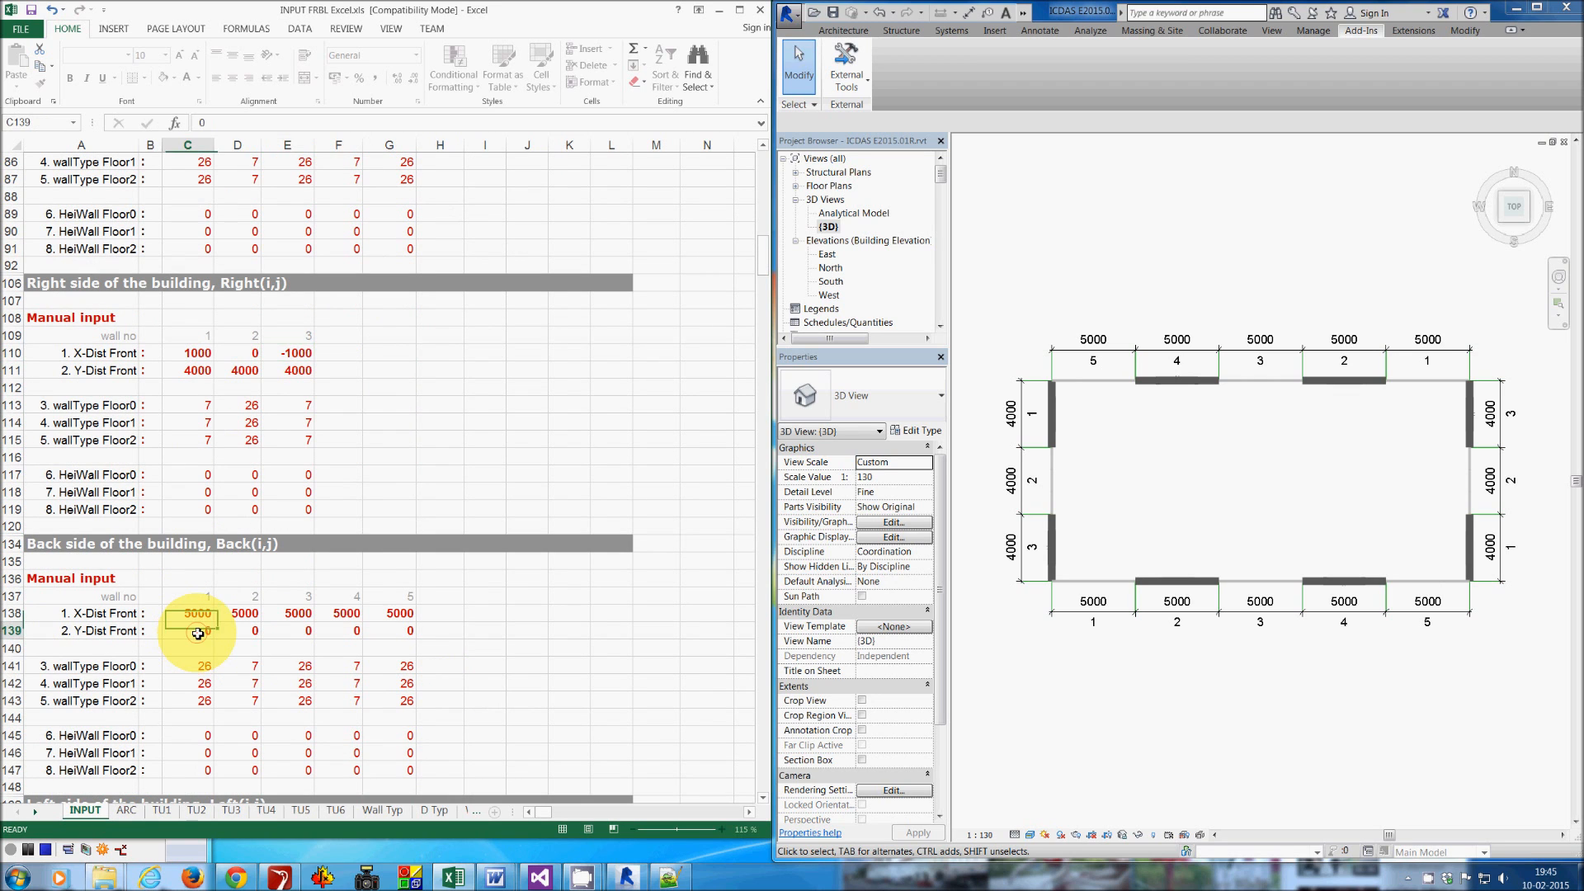
text(1000)
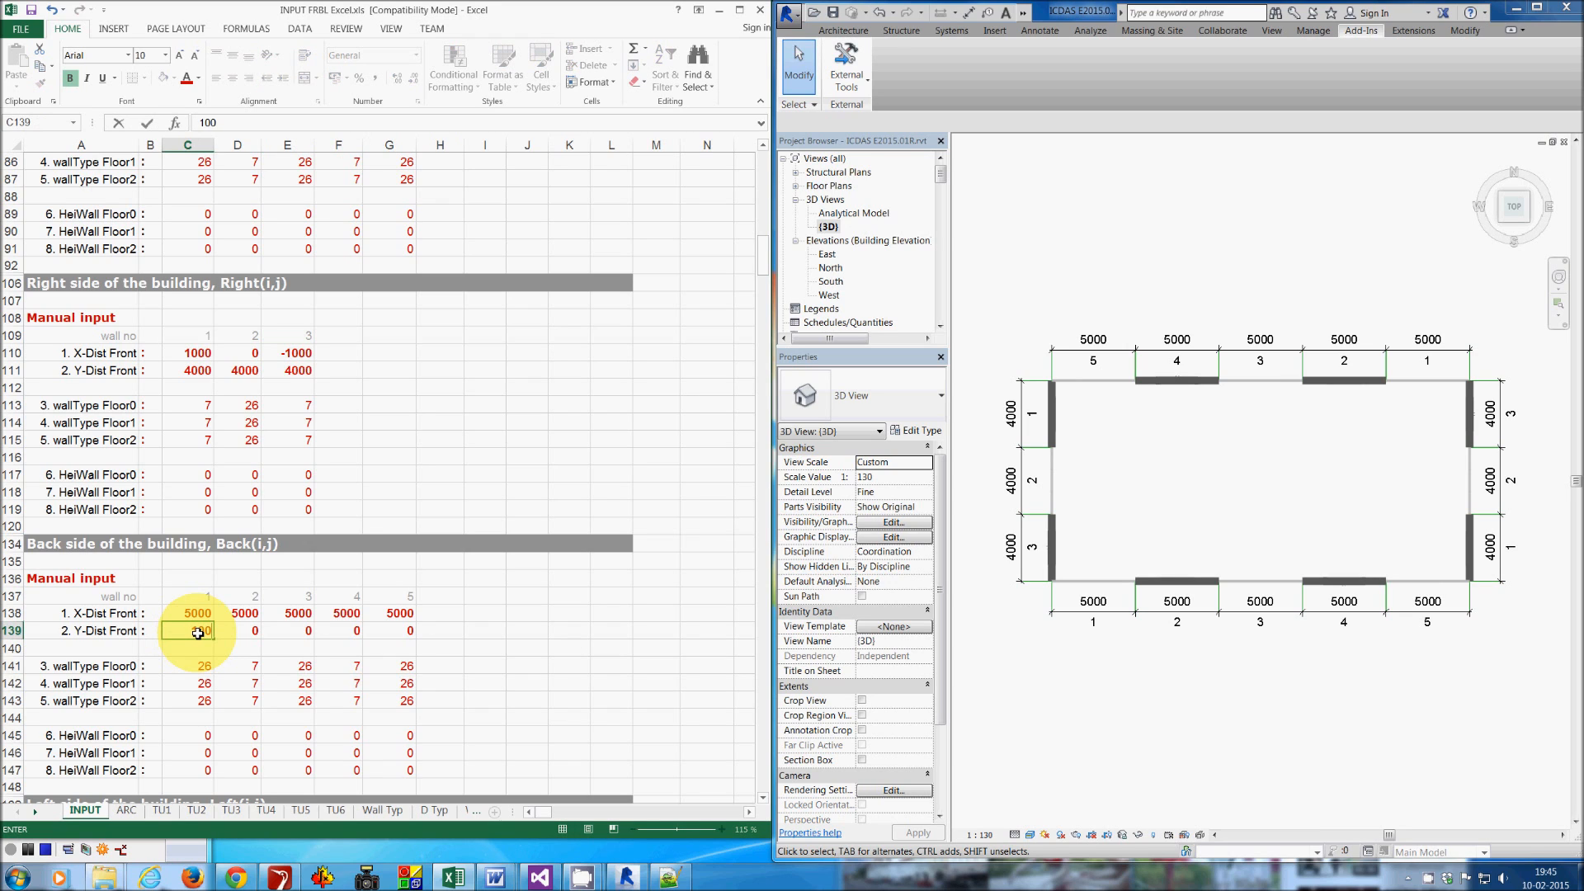
key(Tab)
key(Tab)
key(Tab)
key(Tab)
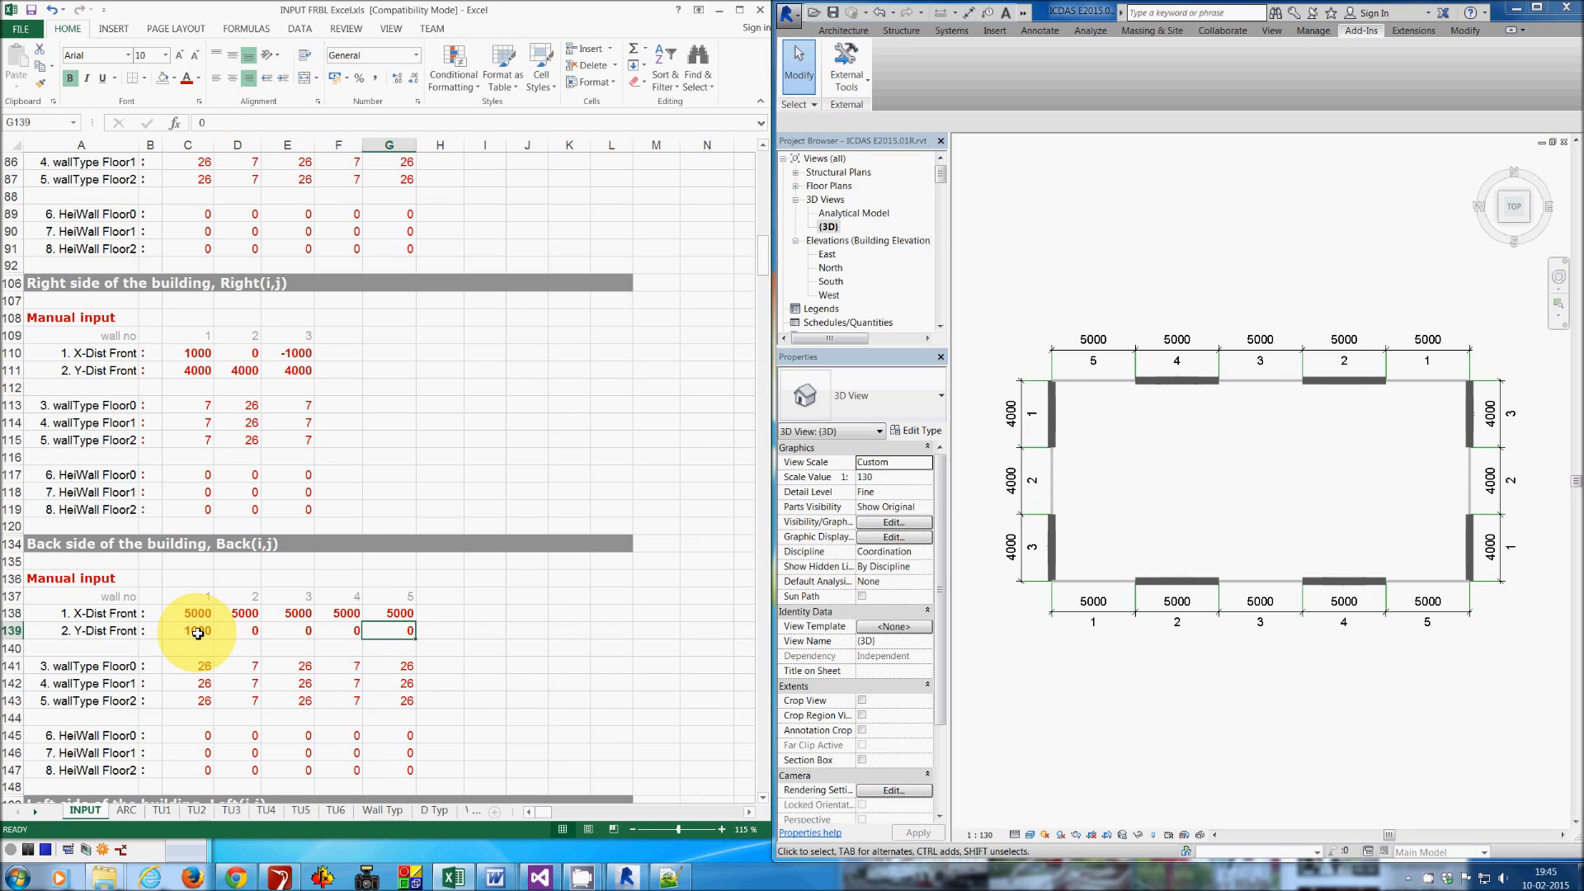
text(-1000)
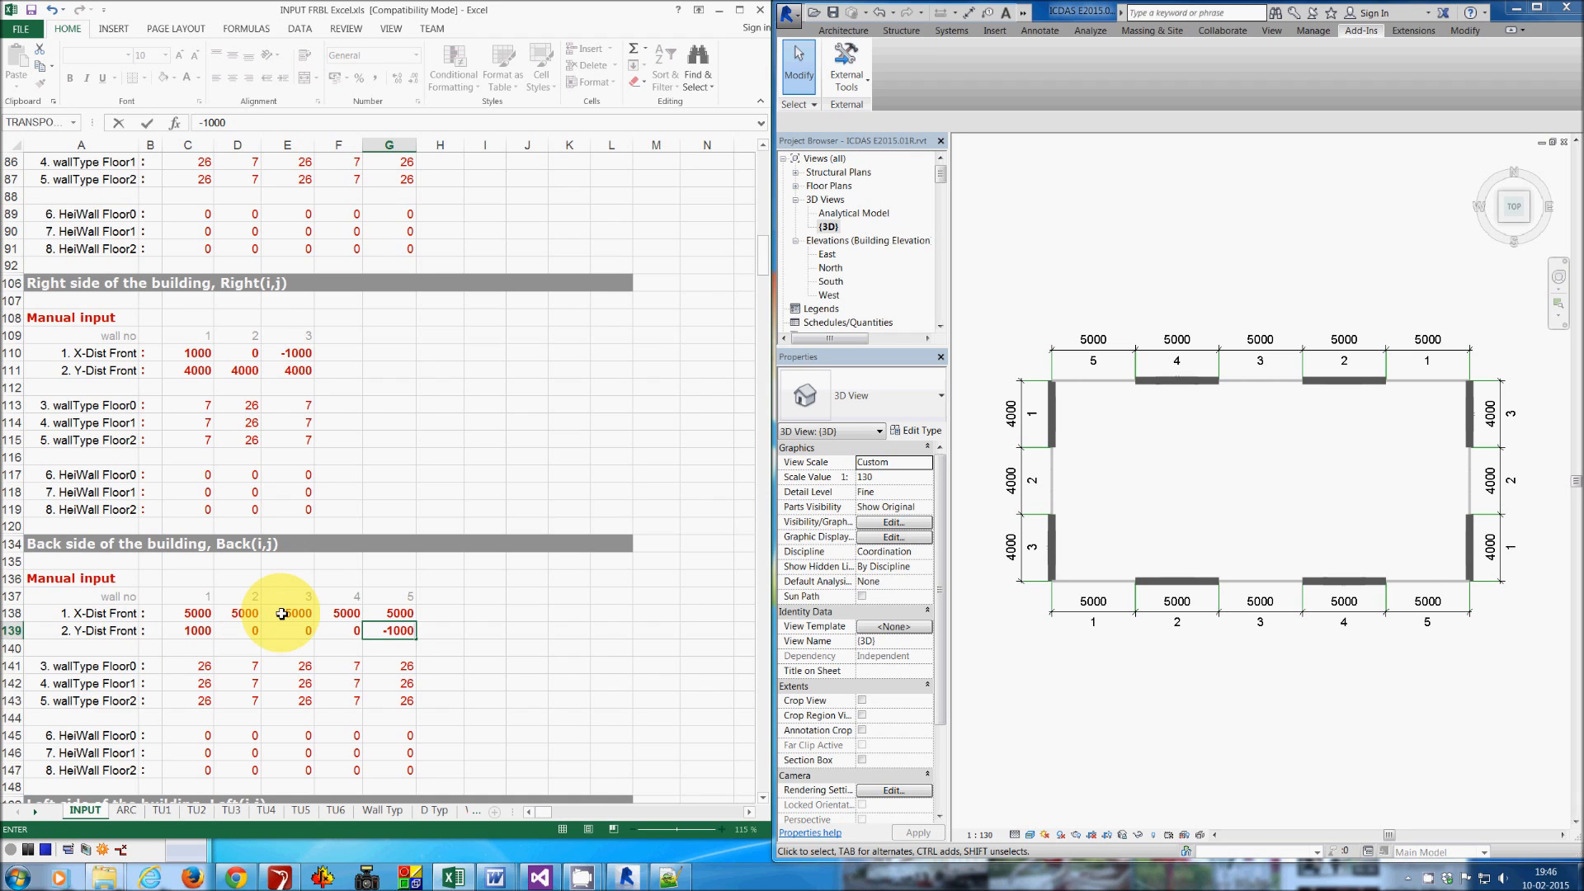
- Set the left side's X-Dist to -1000 for wall 1 and 1000 for wall 3, and save the workbook
scroll(281, 613, down, 3)
scroll(281, 613, down, 1)
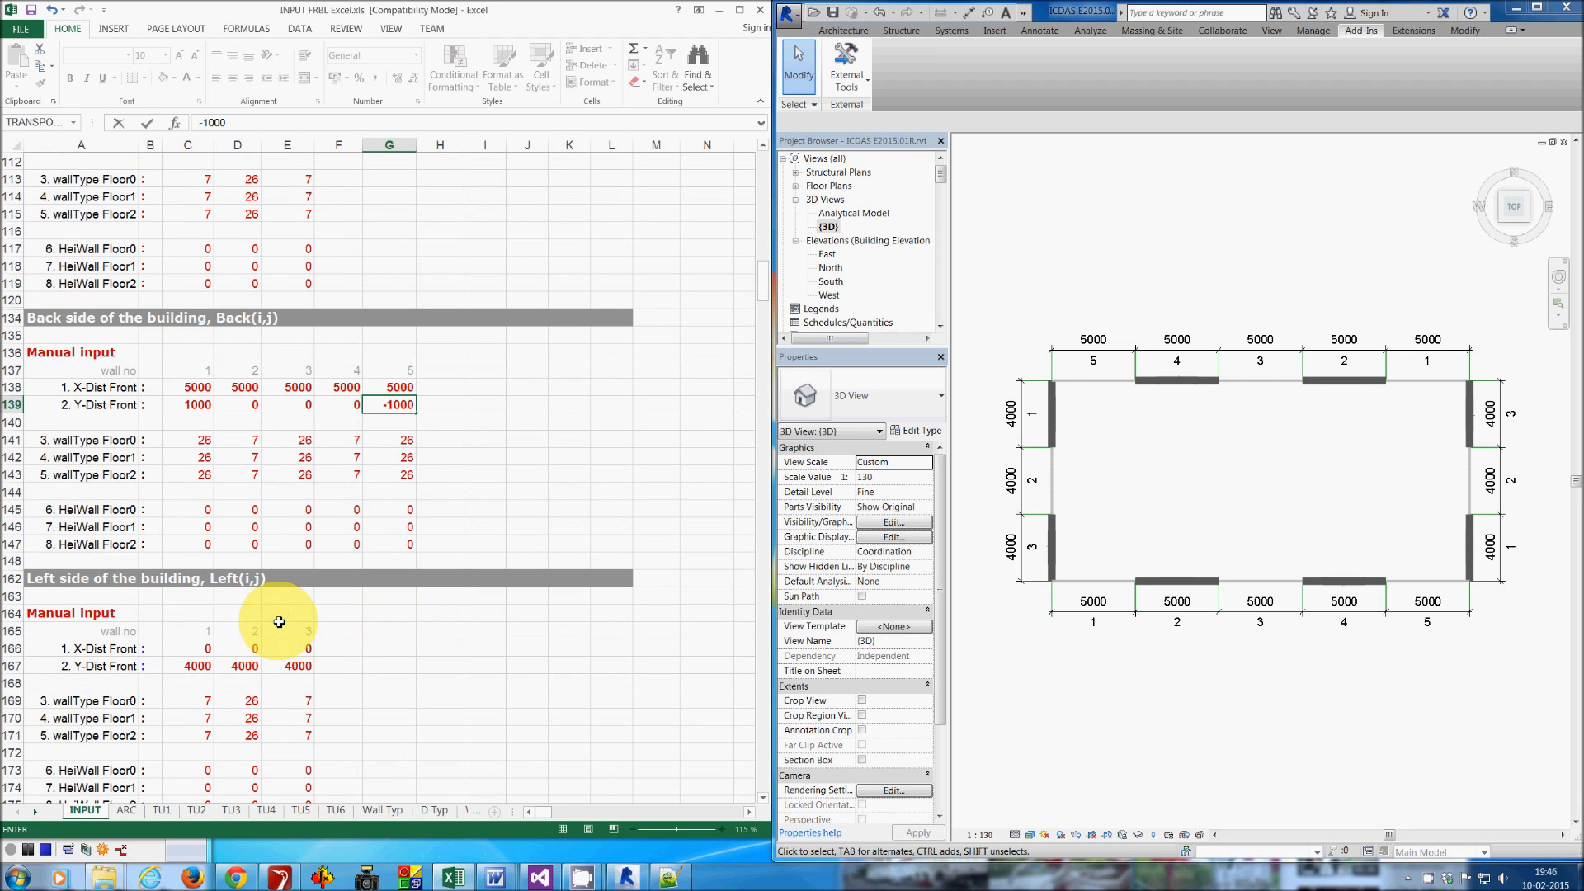
click(198, 649)
text(-1000)
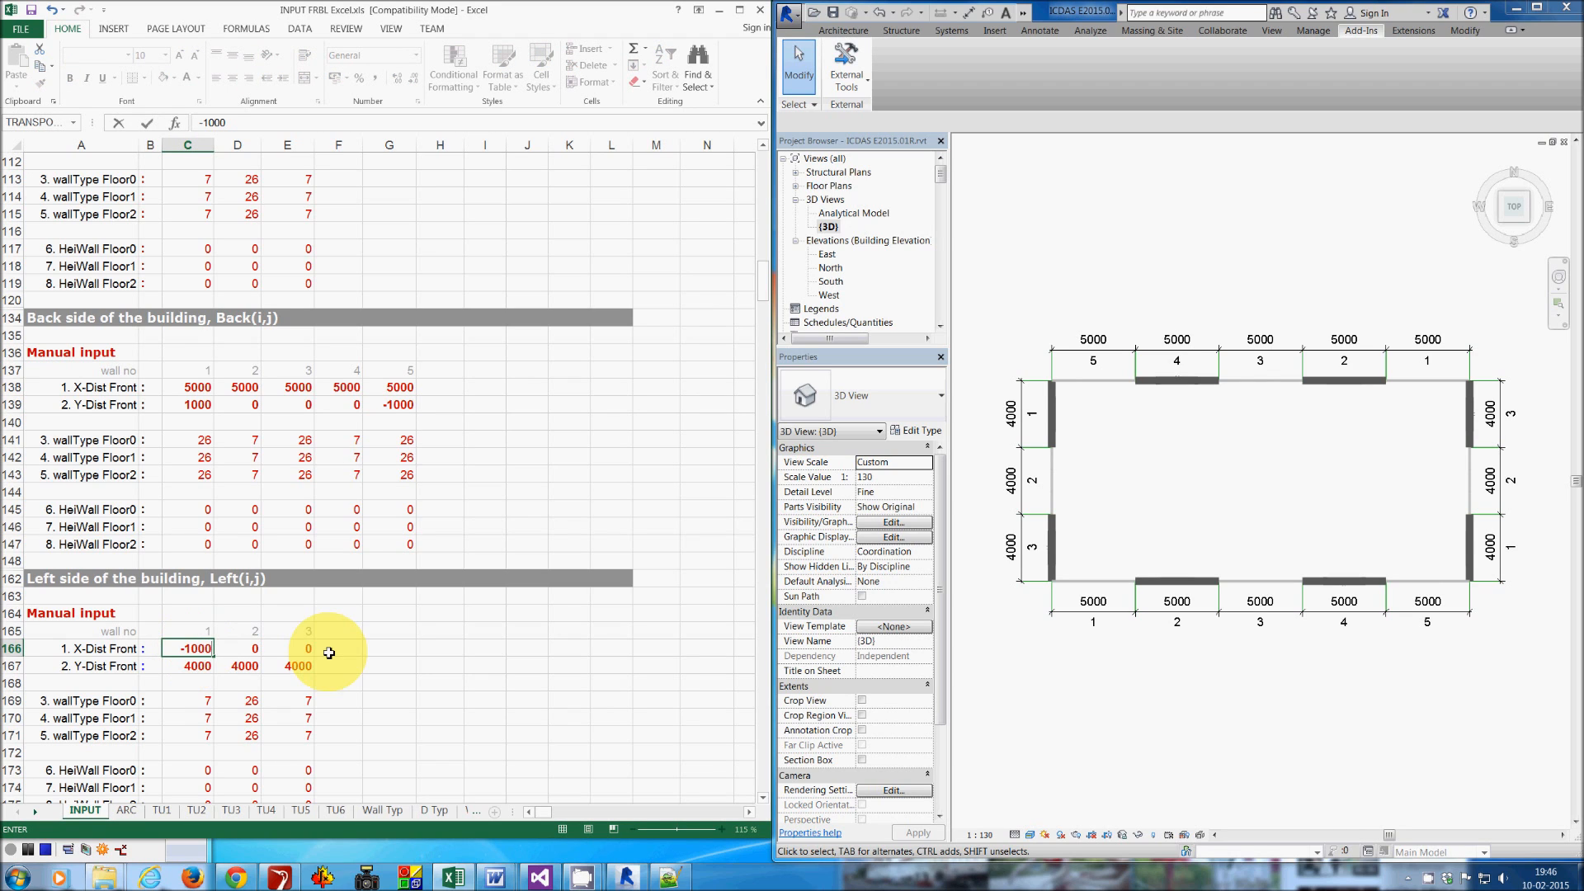
click(287, 650)
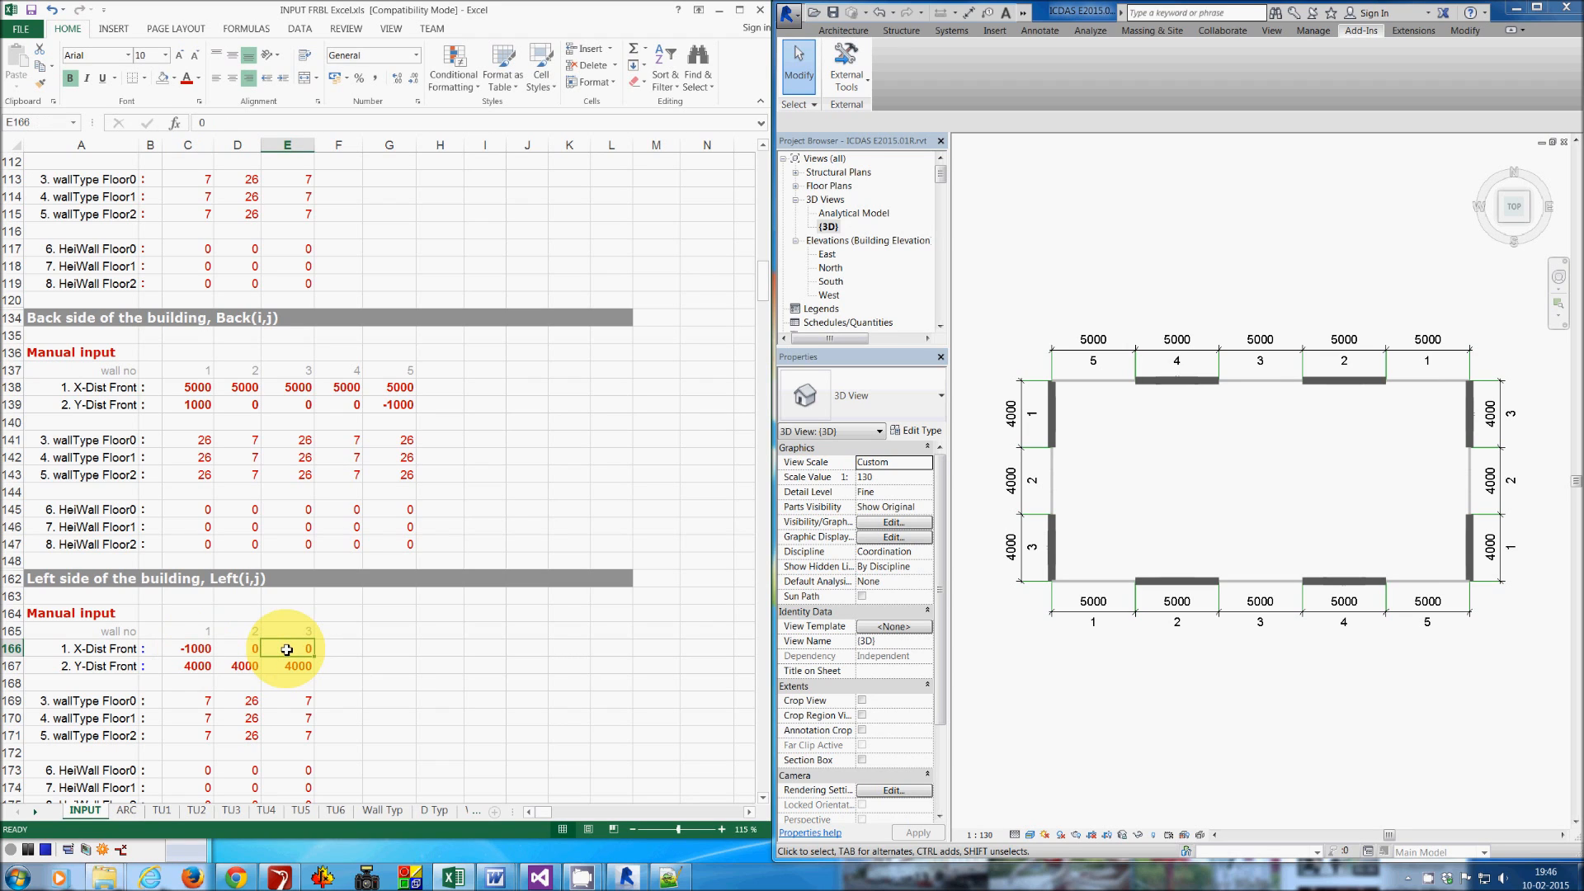
text(100)
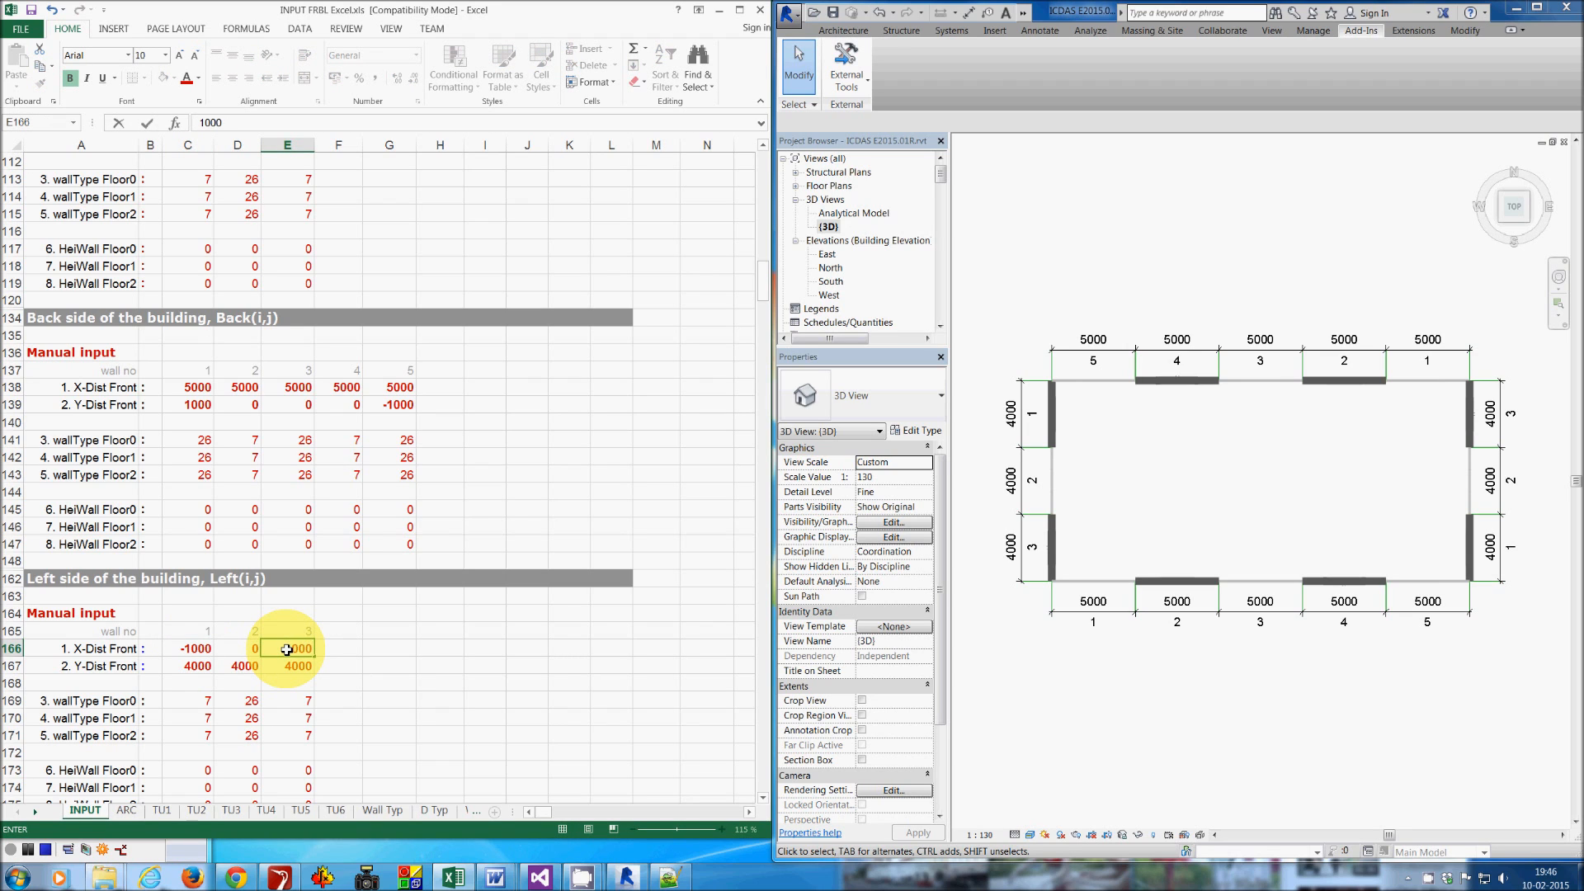
text(0)
key(ctrl+s)
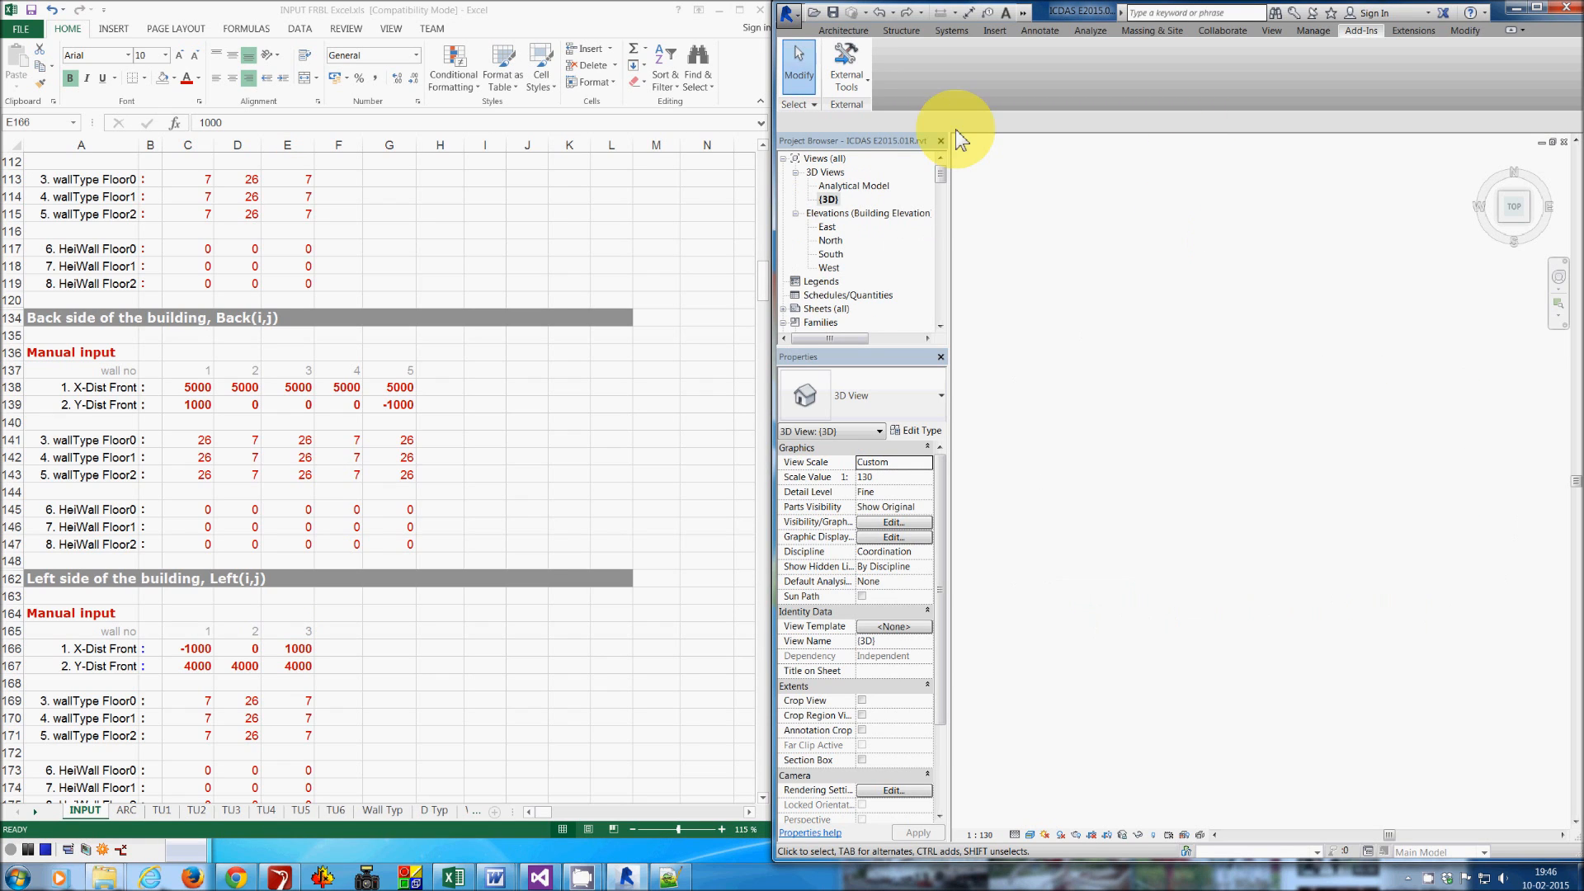
- Run the ICDAS FRBL Create Walls add-in to rebuild the walls and view the result in 3D
click(854, 78)
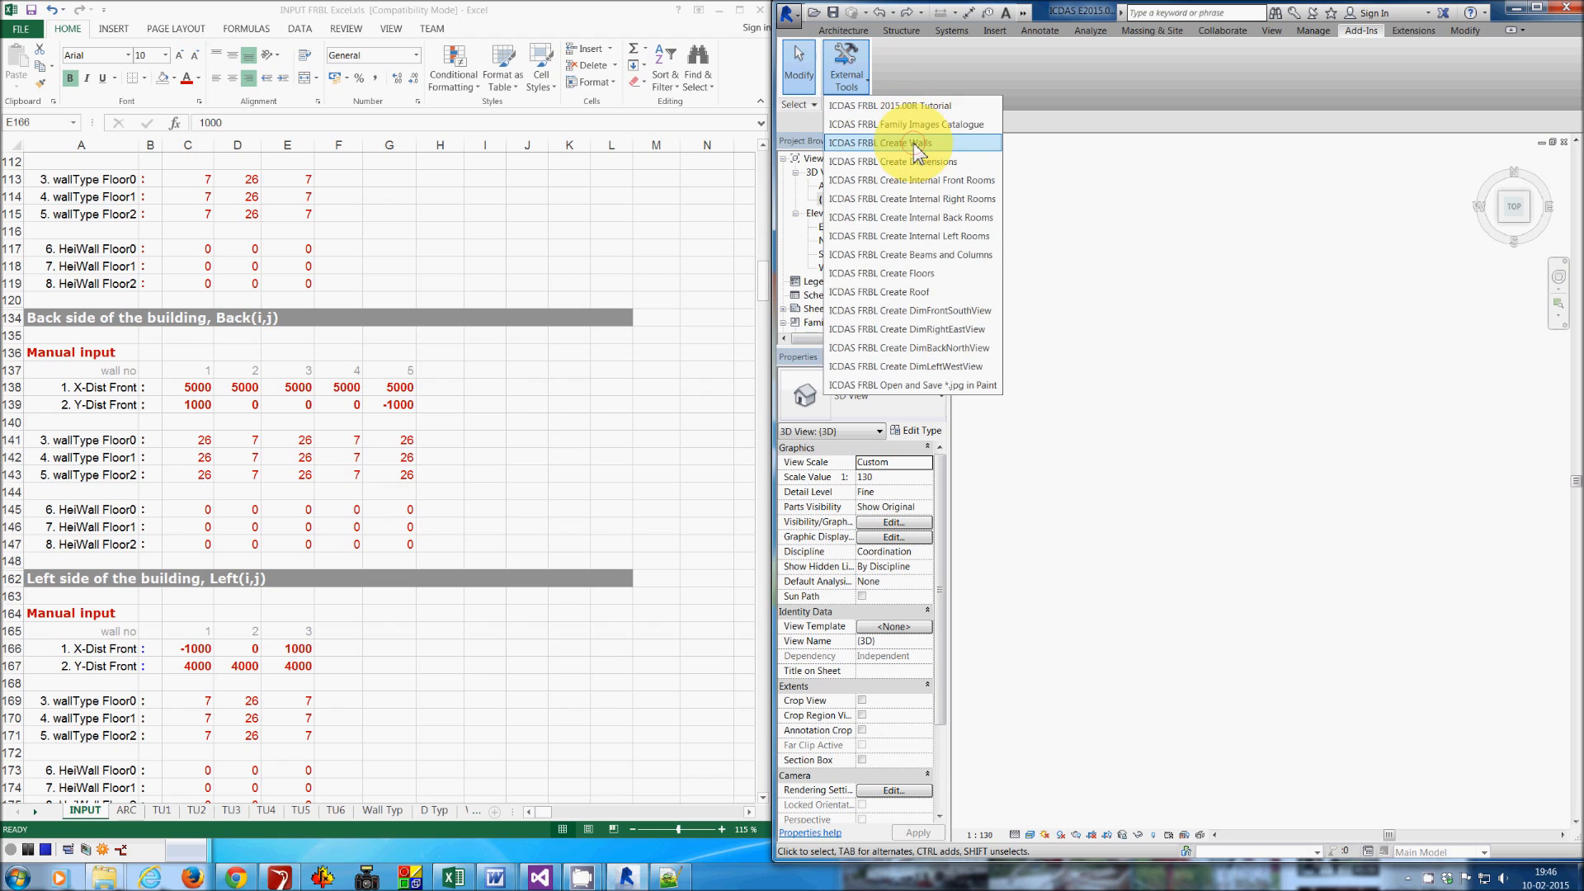
click(911, 134)
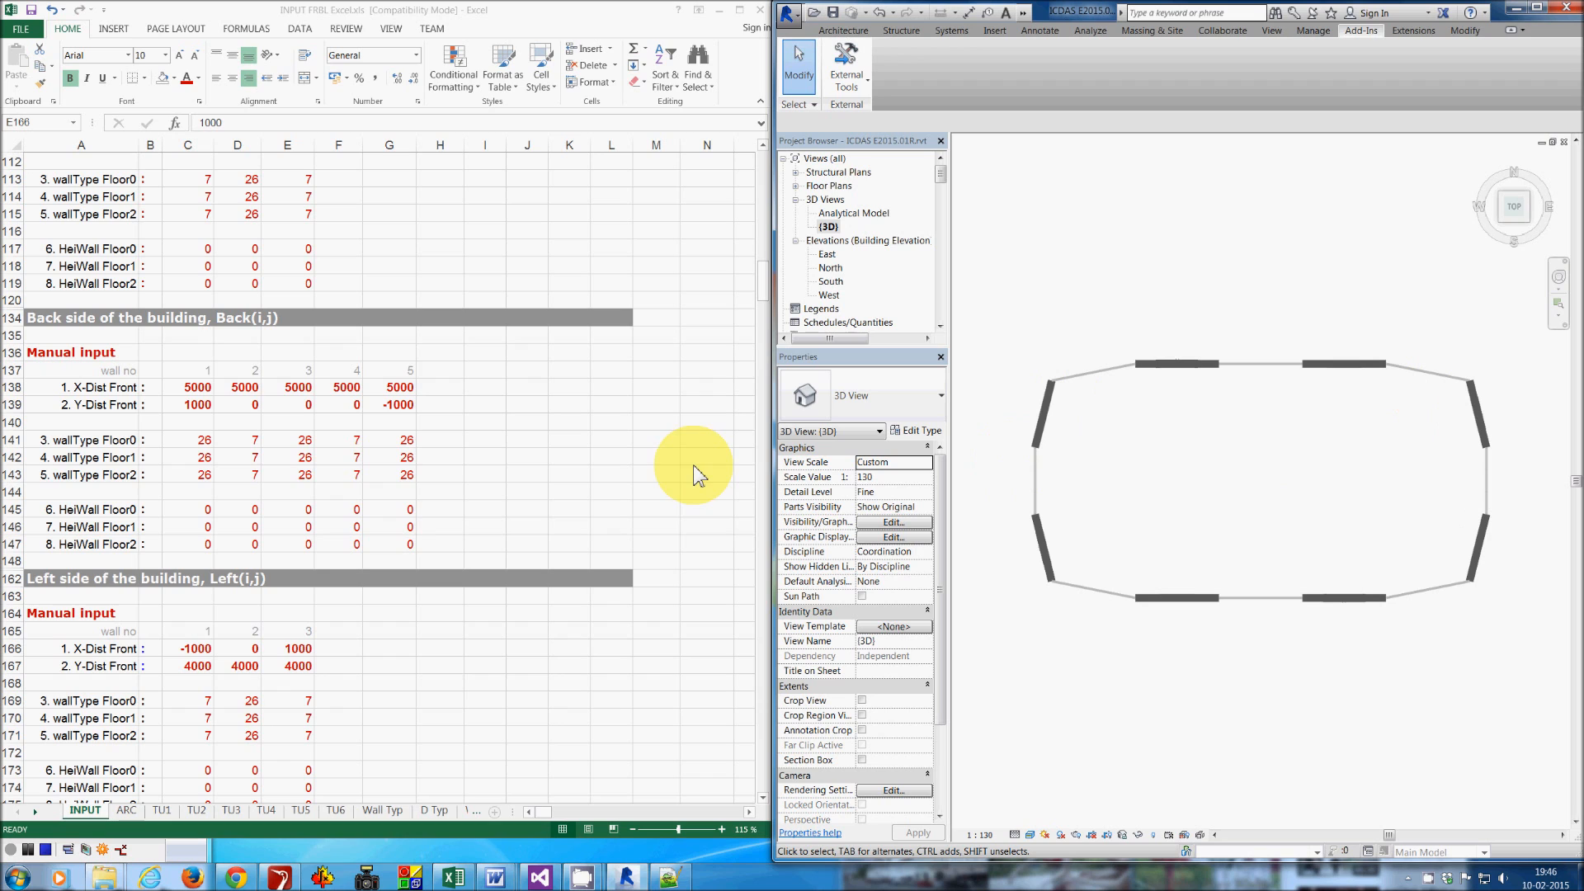
drag(1513, 194, 1487, 170)
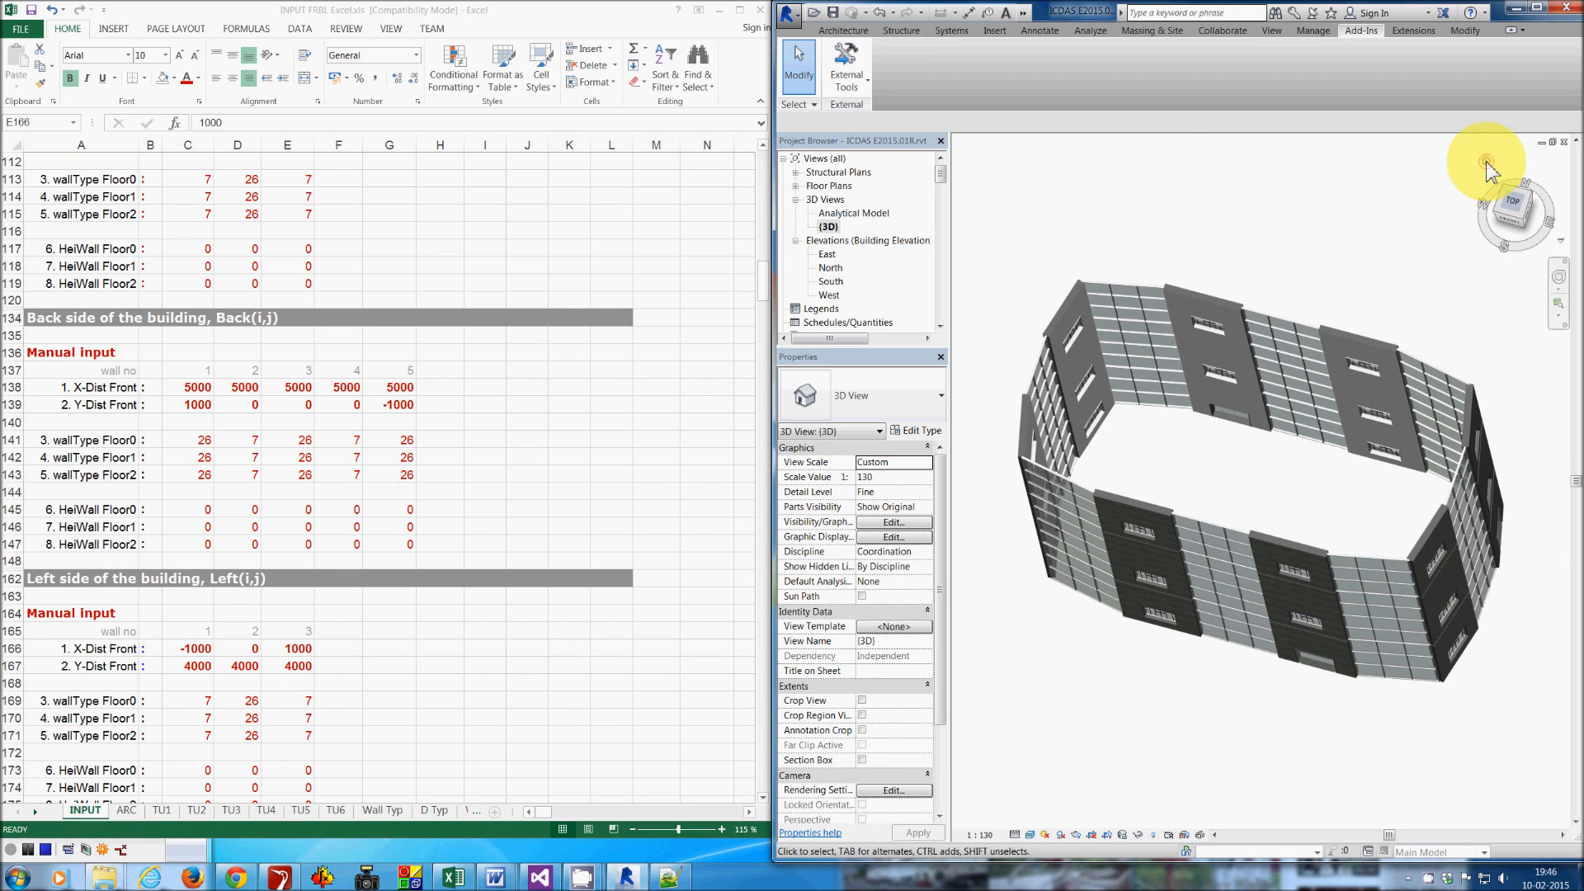
click(1486, 161)
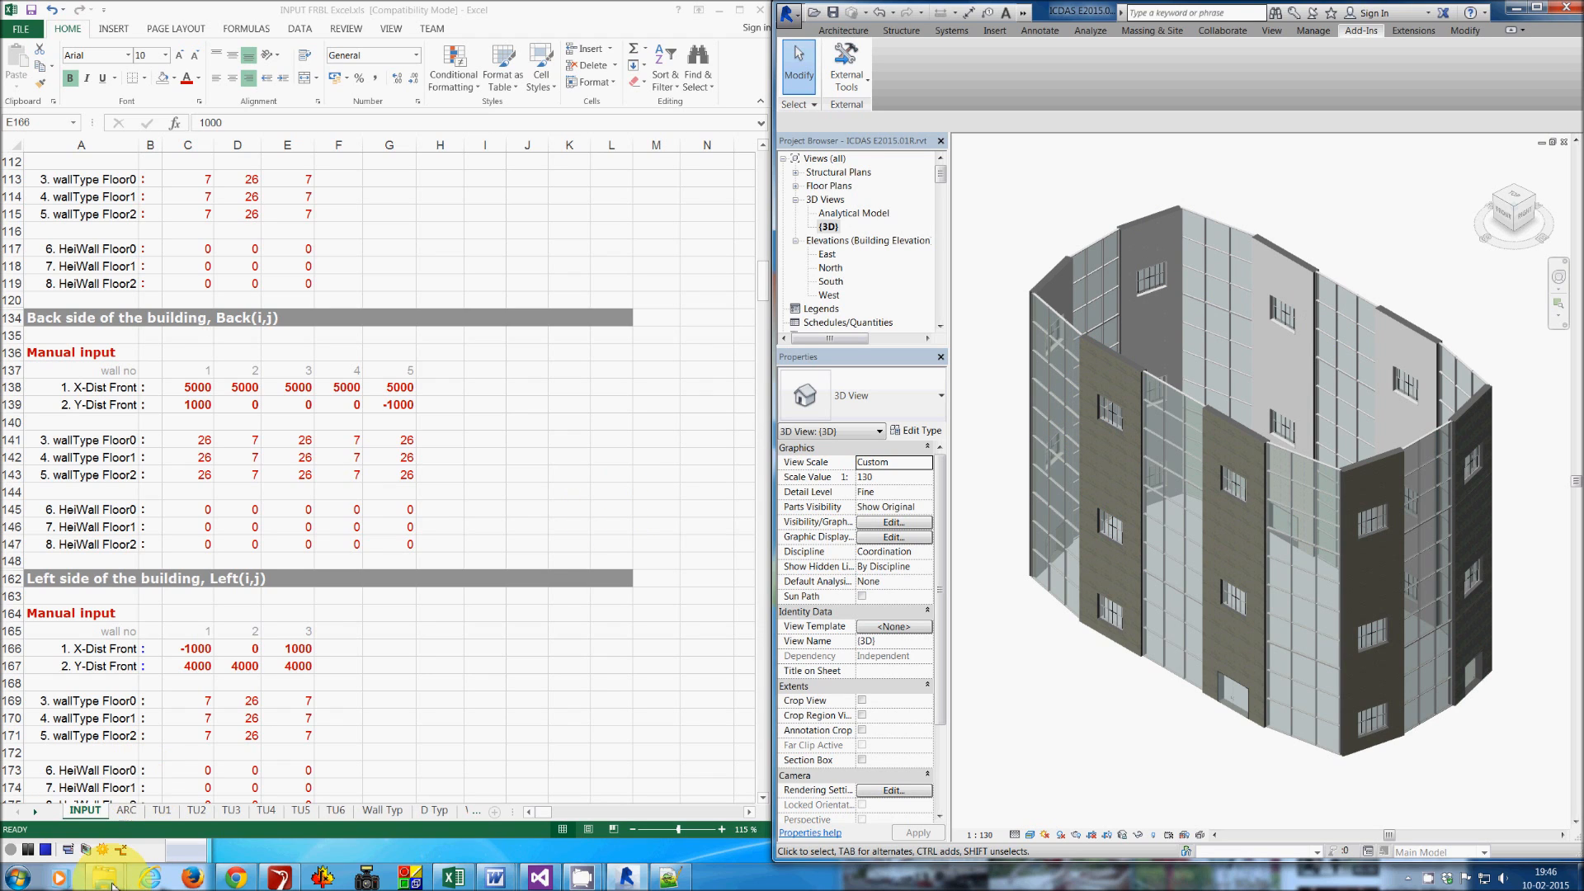
- Open the Thermal Energy FRBL Building .c report from the ICDAS_FRBL folder and reload the modified file
mouse_move(100, 883)
click(108, 815)
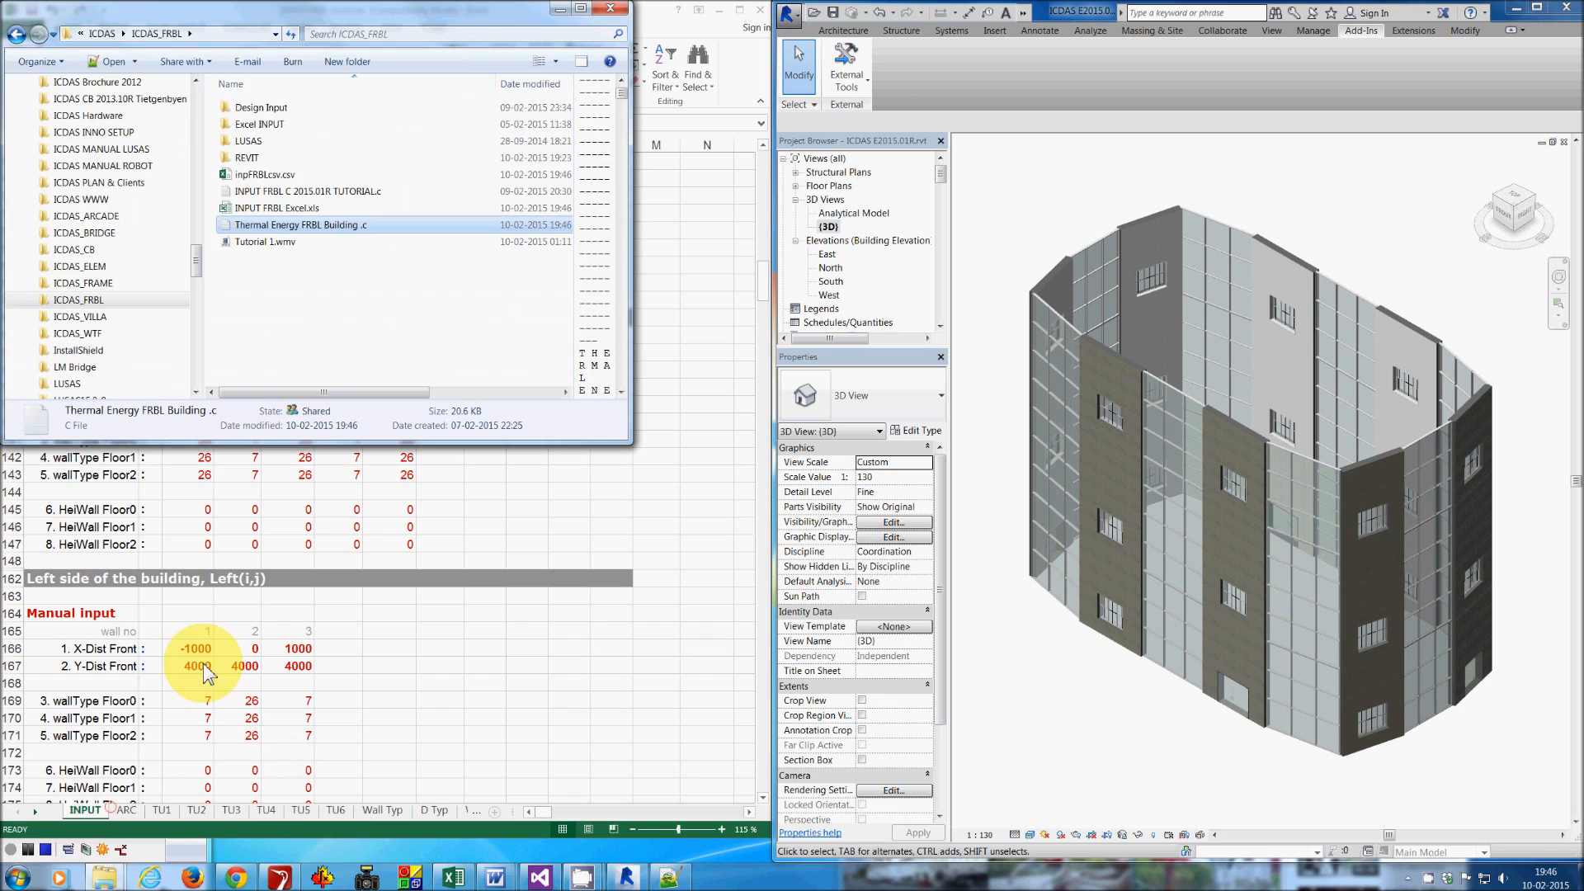
click(317, 226)
double_click(317, 226)
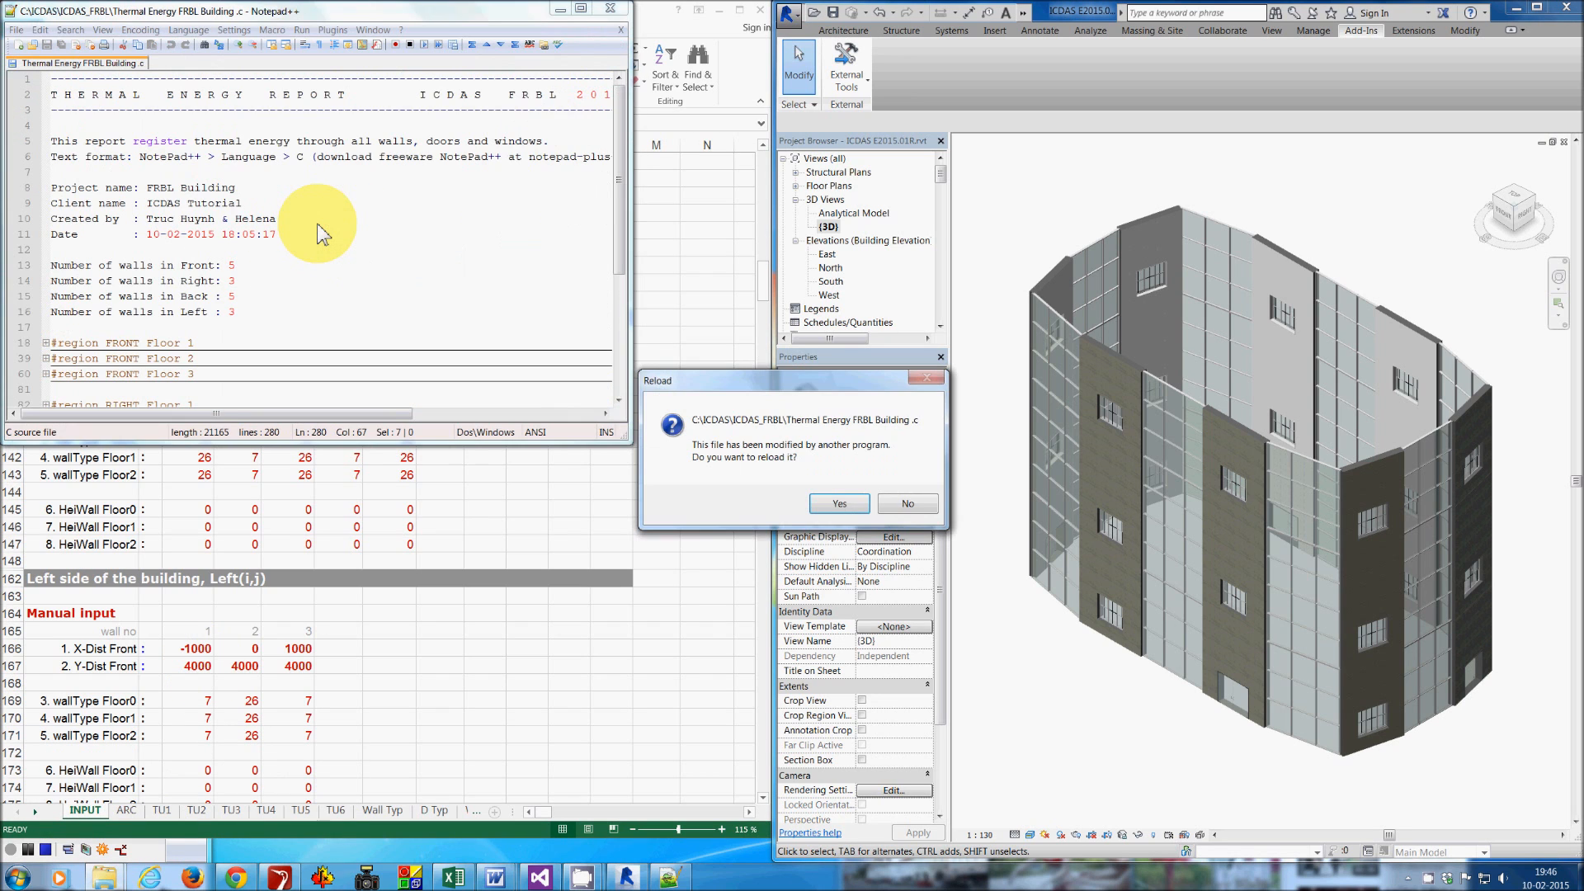
click(837, 504)
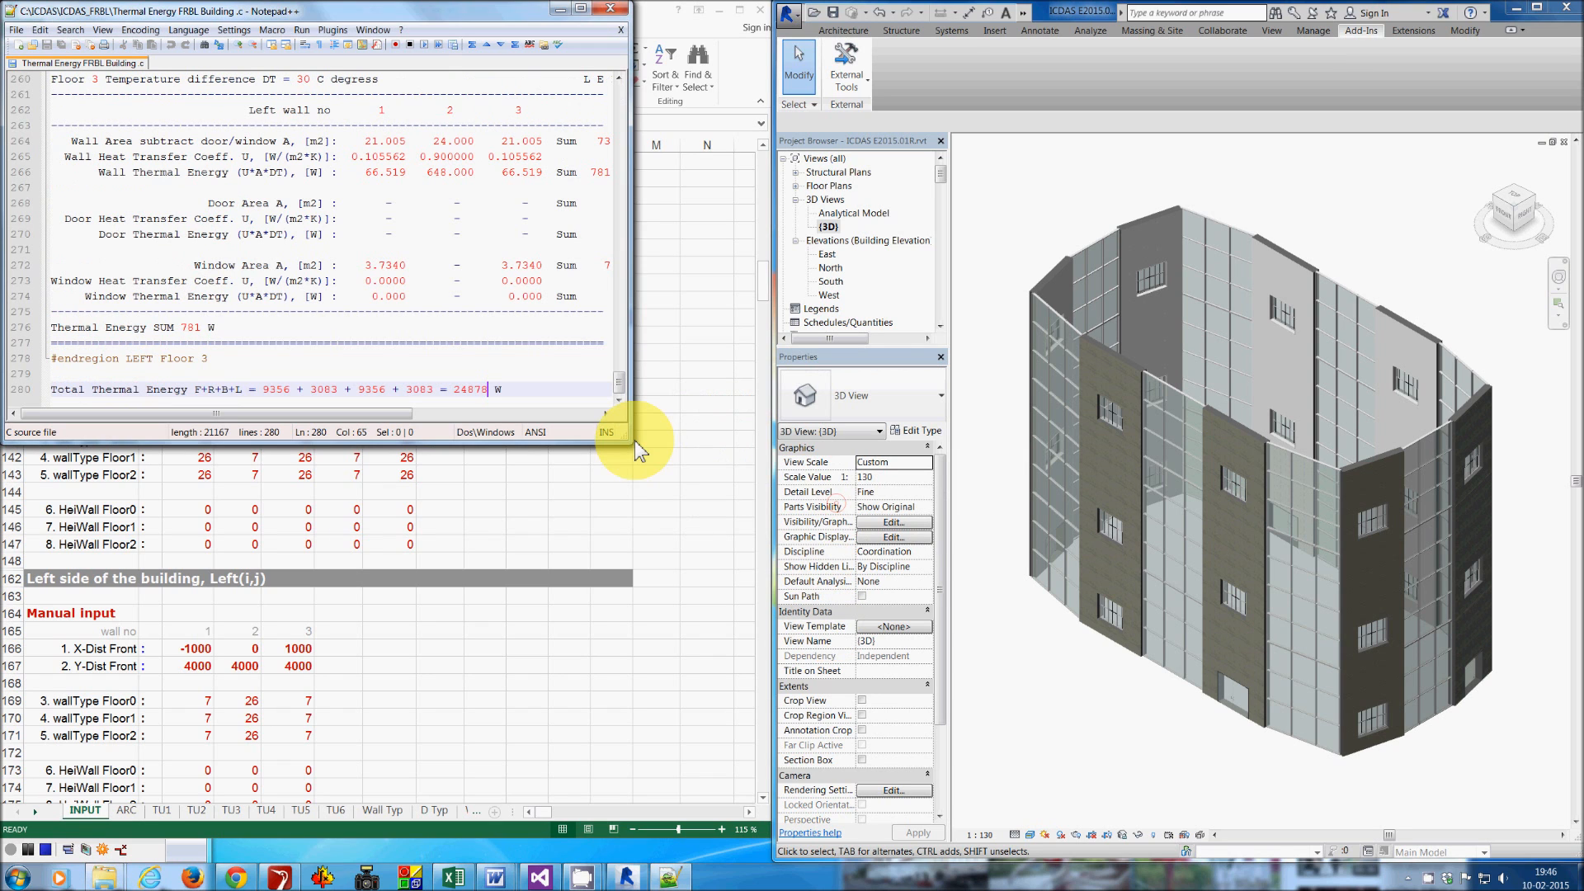
- Enlarge the report window and examine the left-wall floor thermal energy results
drag(435, 14, 595, 164)
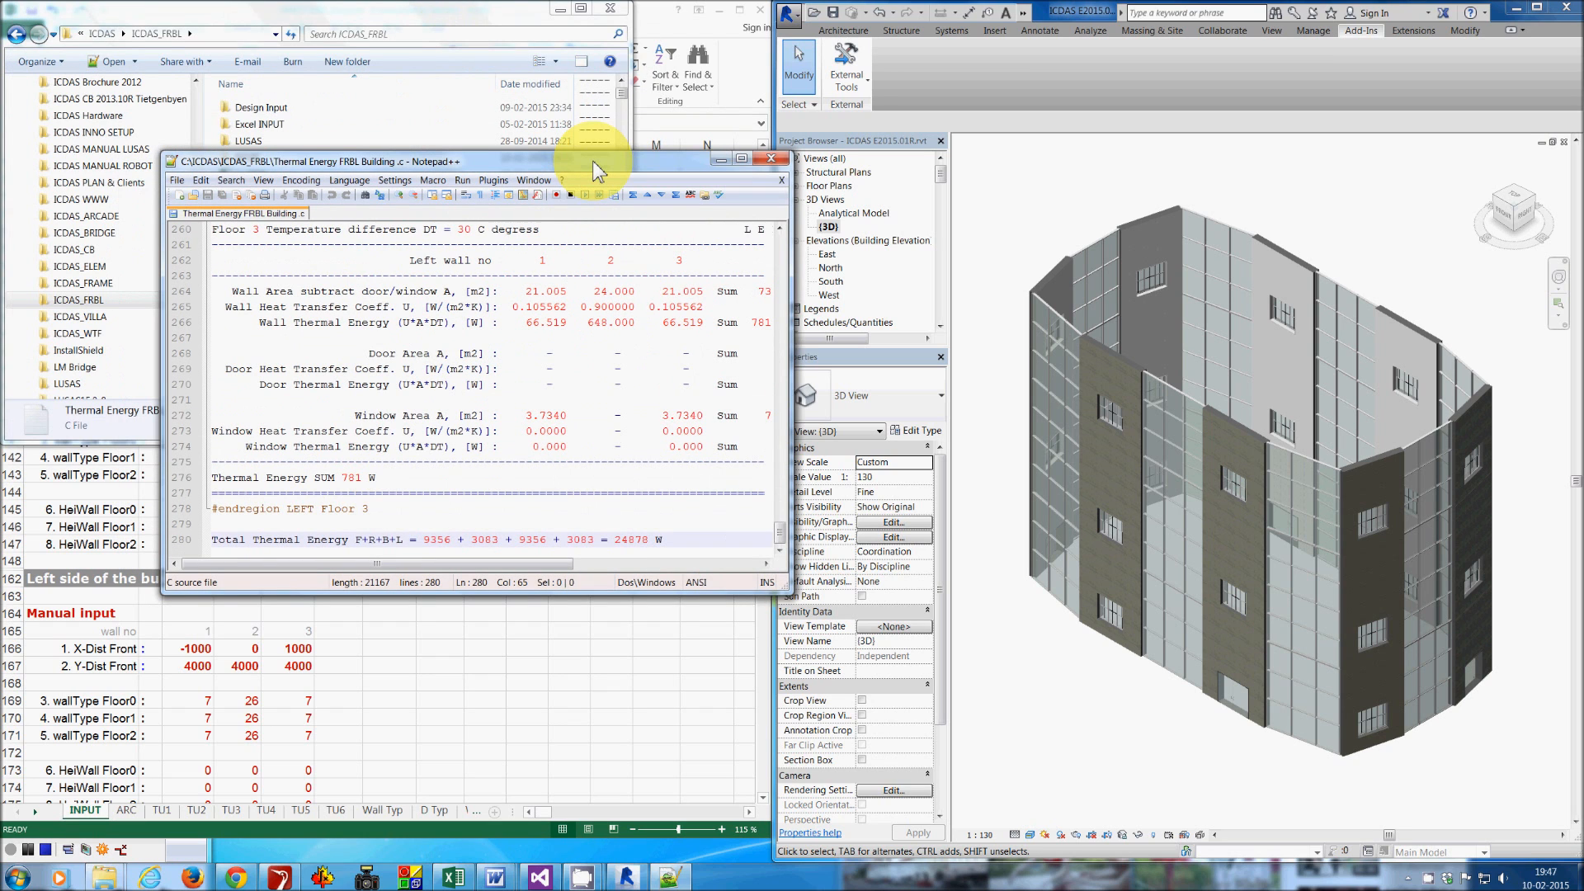
click(620, 31)
click(612, 9)
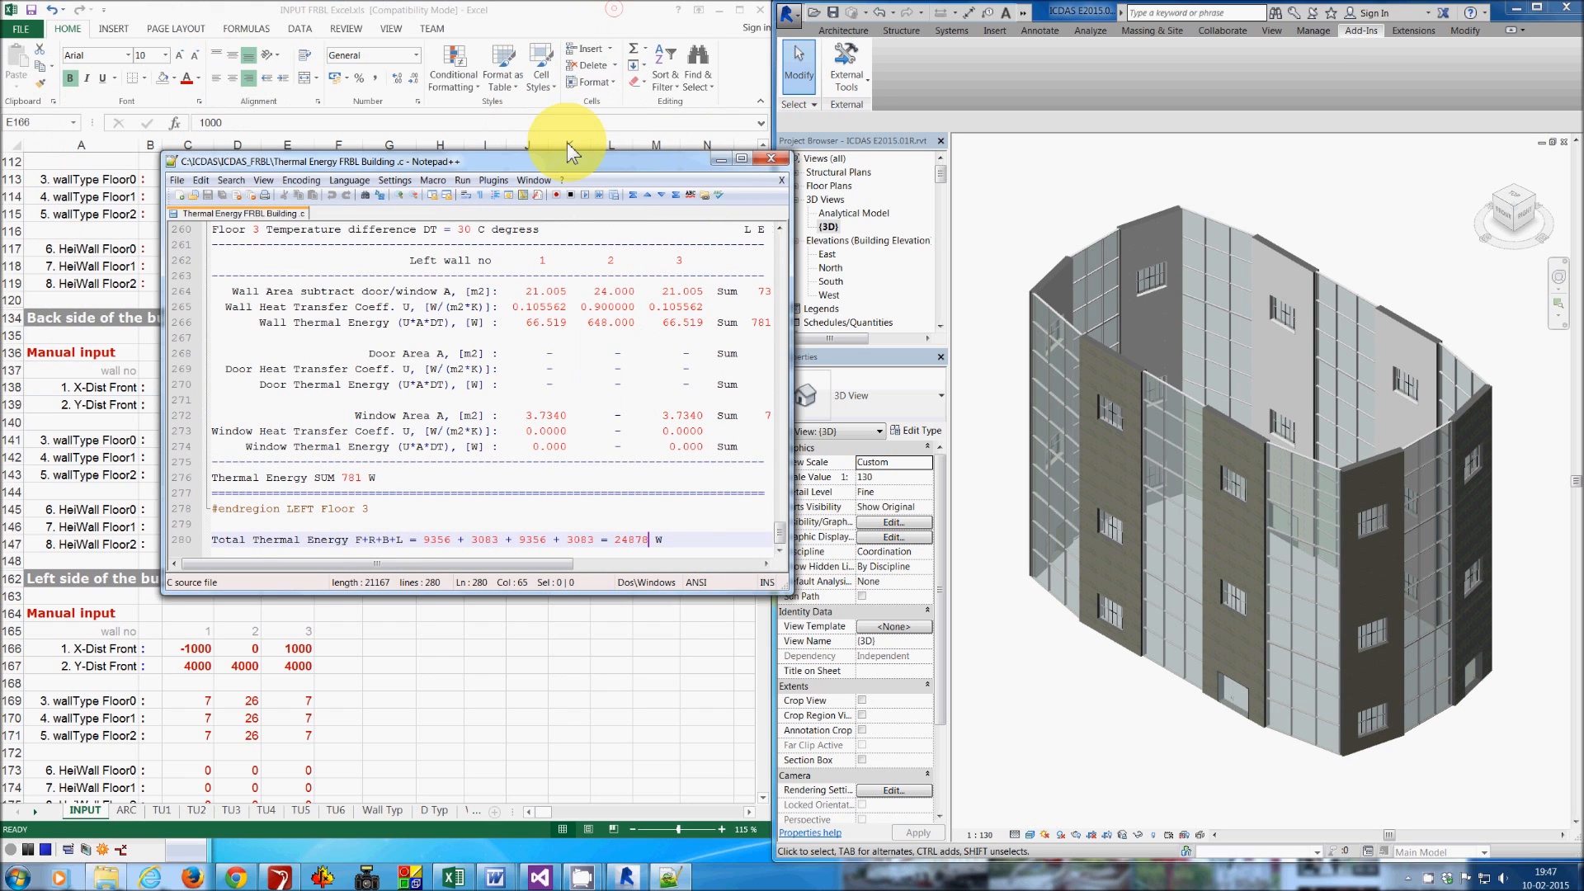
drag(566, 159, 742, 1)
double_click(725, 10)
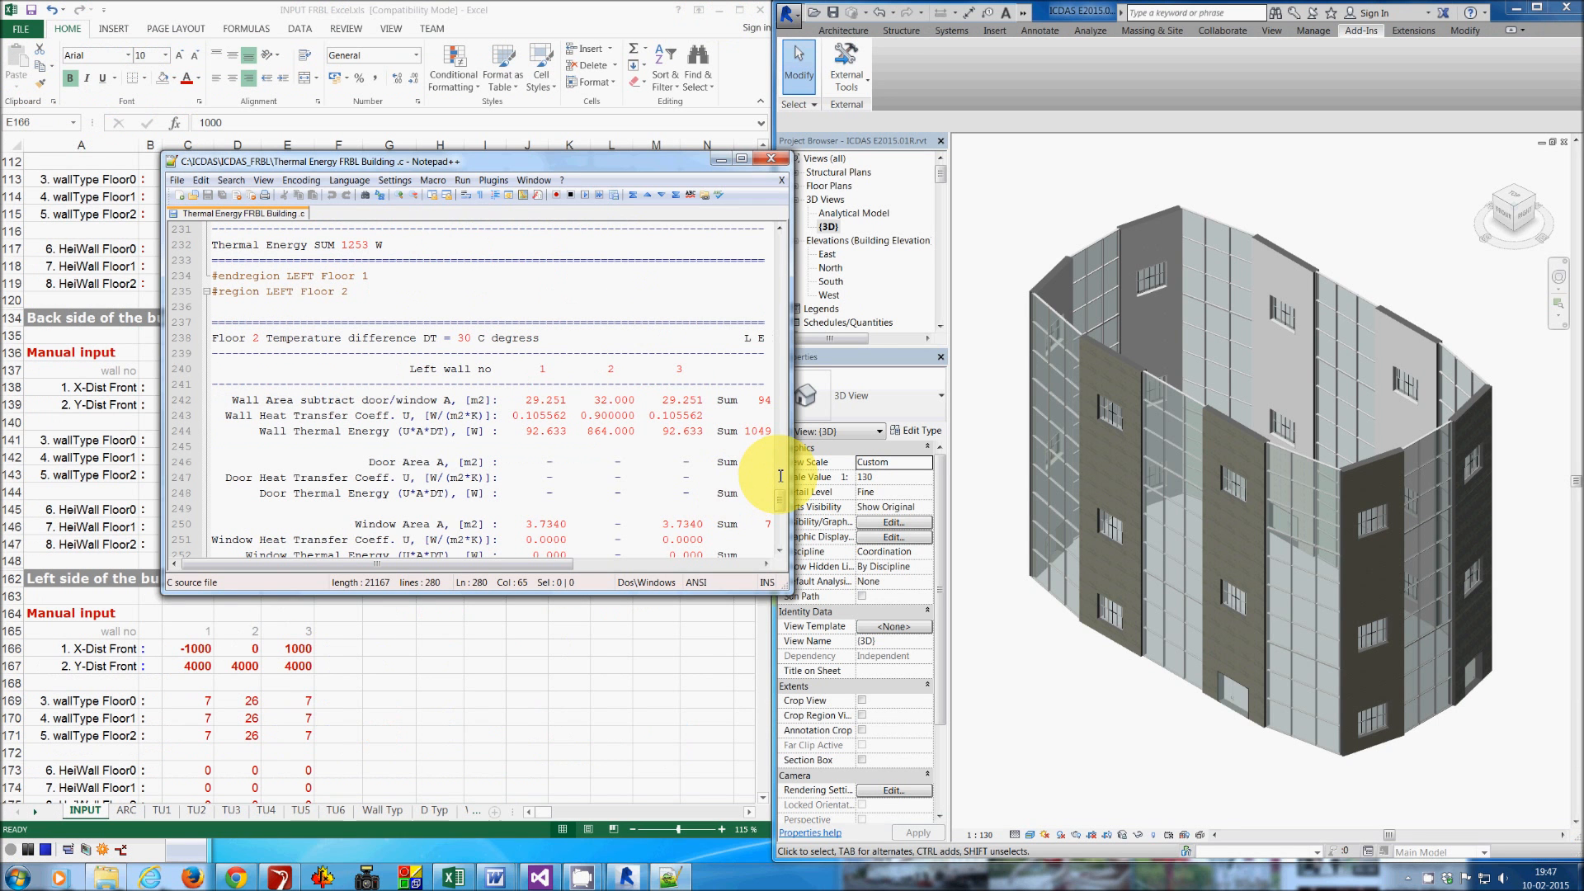
drag(783, 594, 1052, 862)
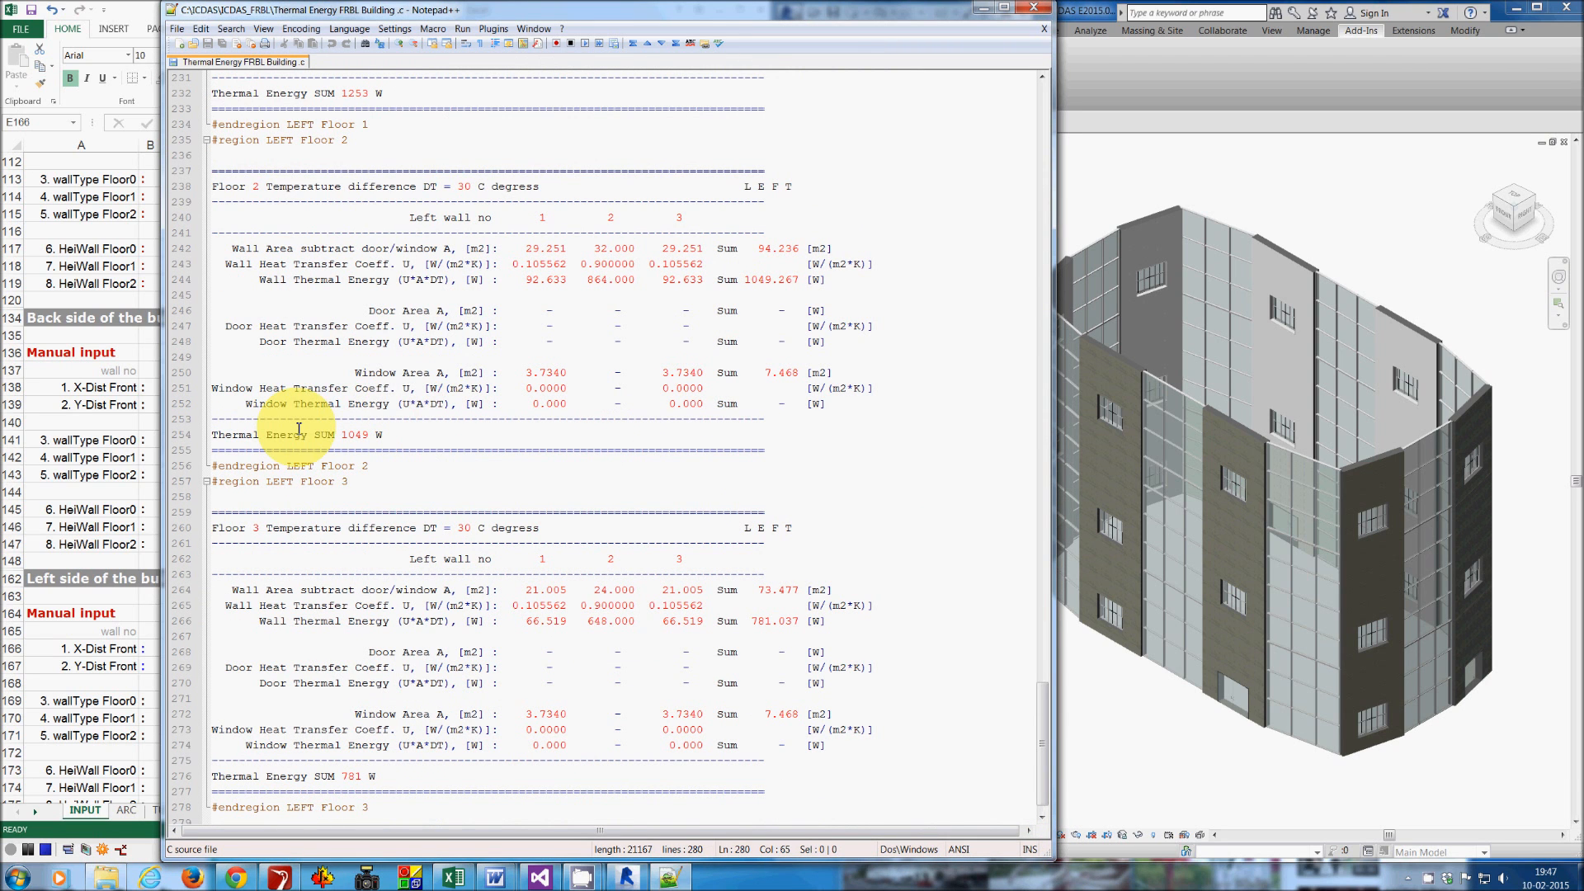
click(693, 345)
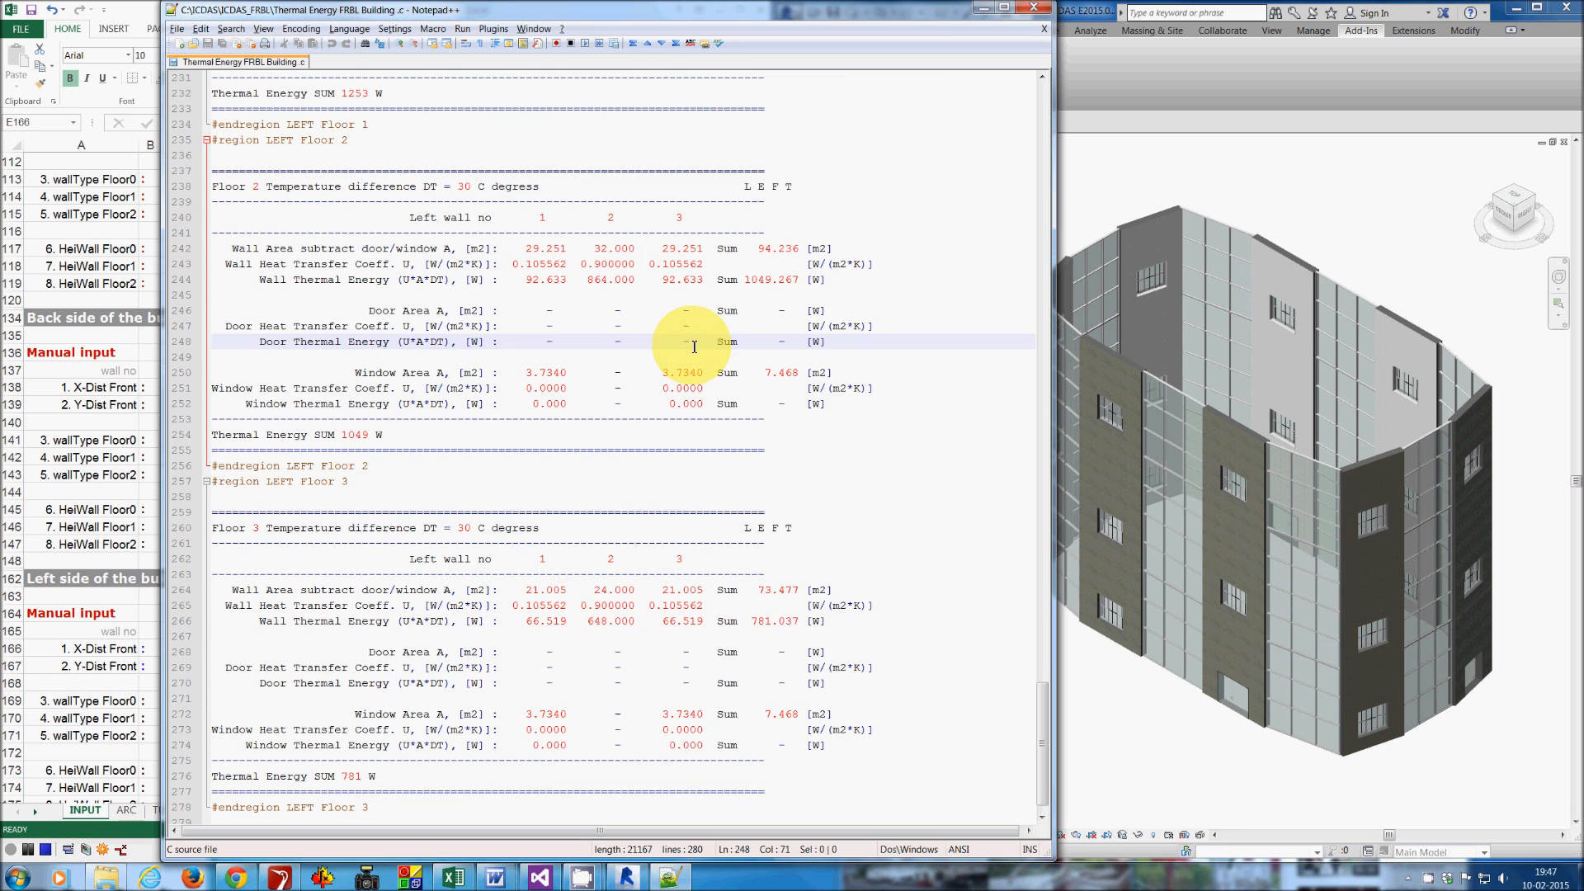
- Fold all report regions and resize the report window beside the 3D model to review the summary
key(alt+0)
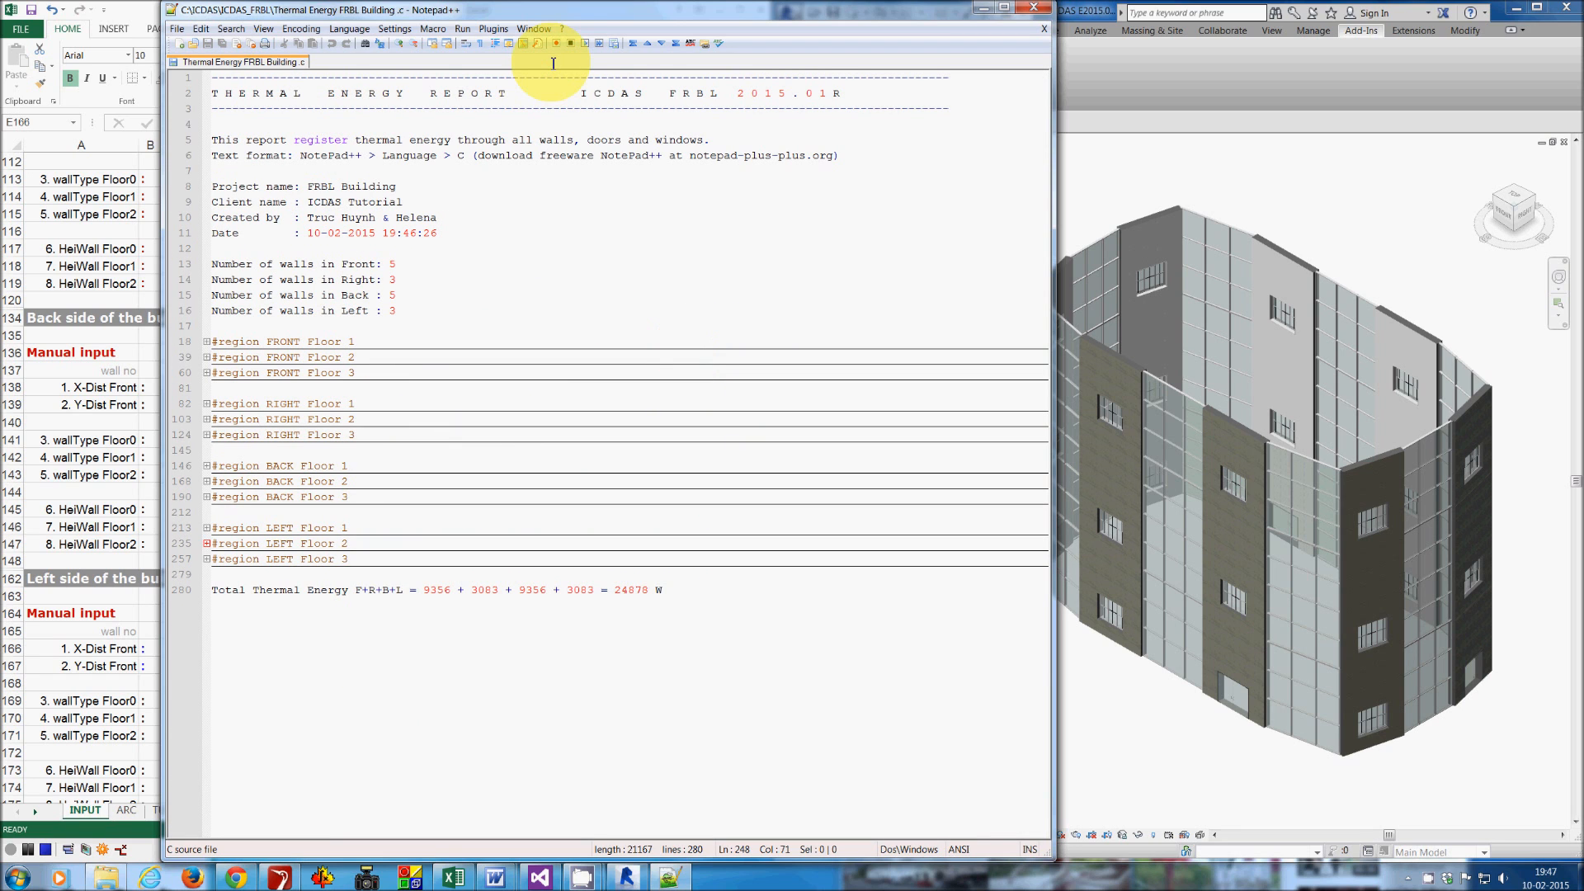
drag(558, 8, 637, 62)
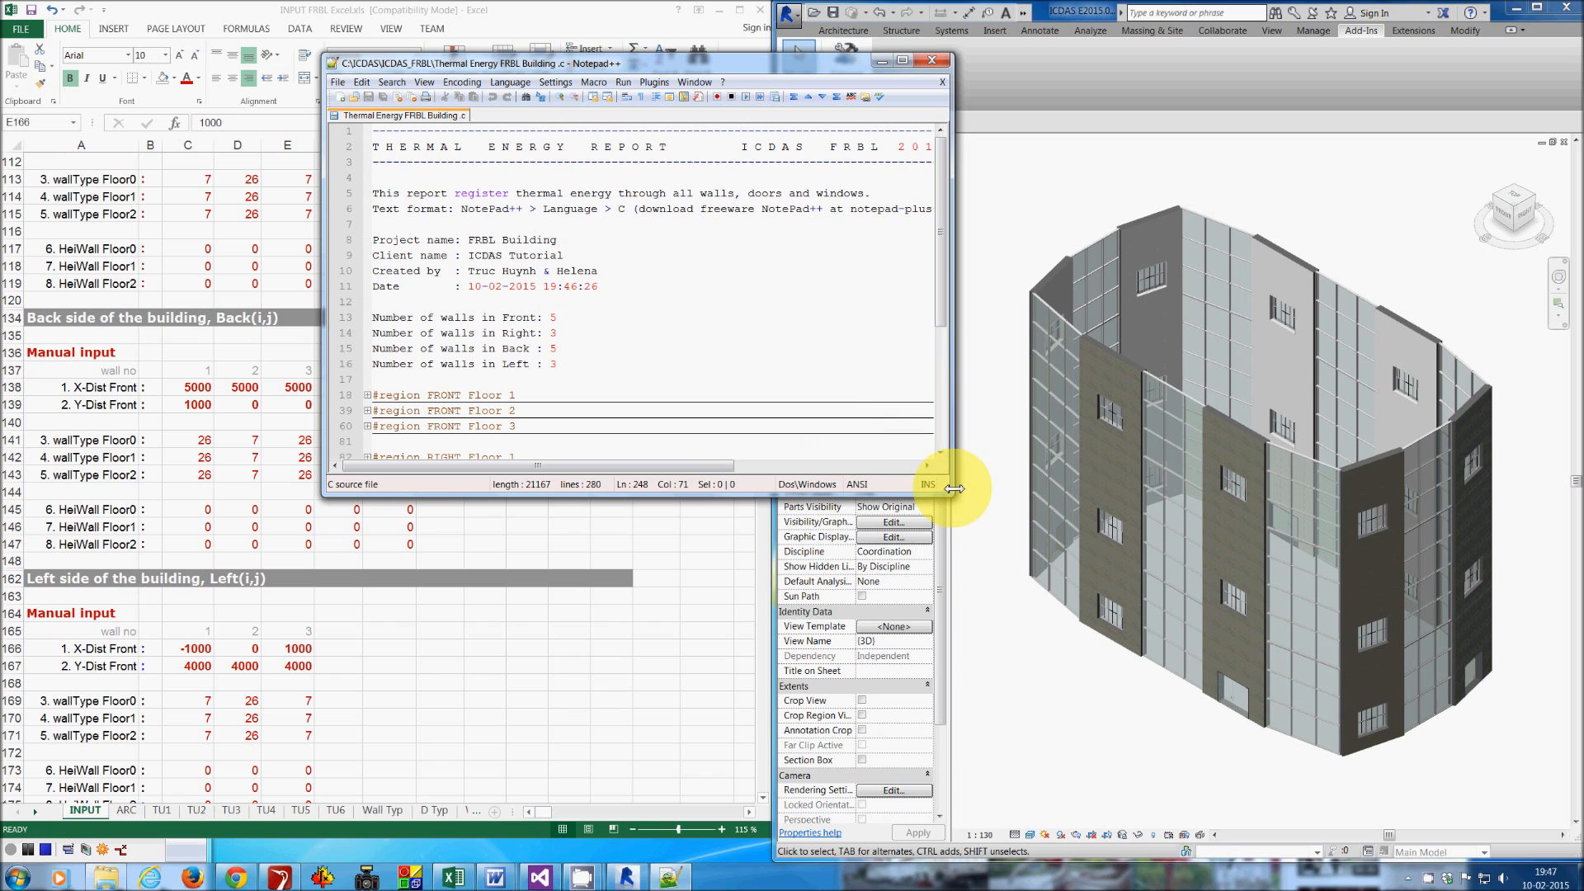
drag(953, 495, 1150, 821)
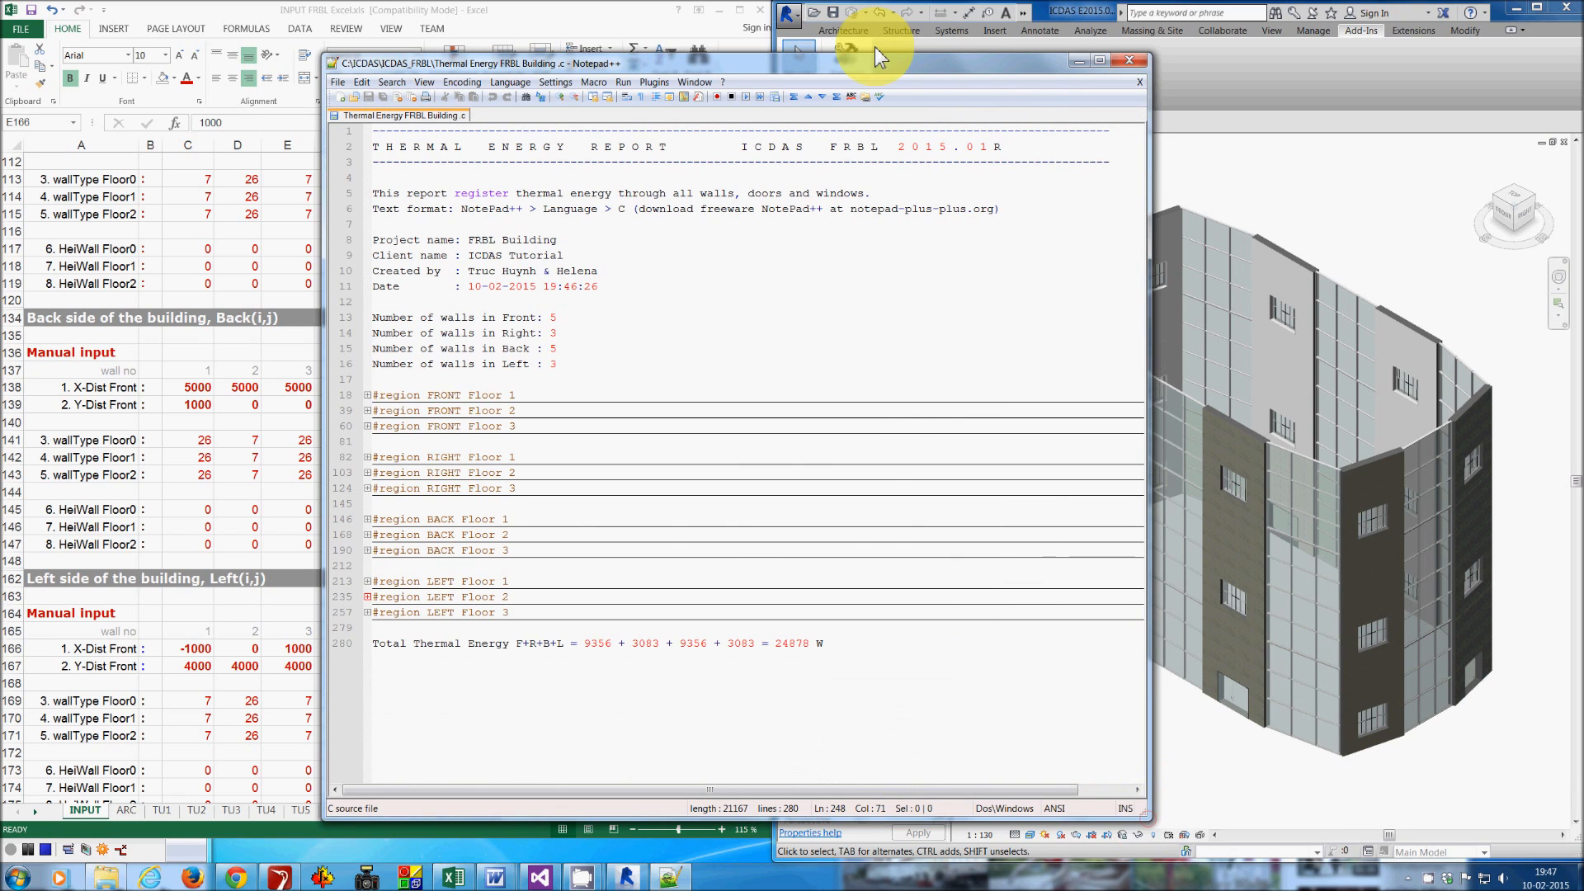
drag(858, 71, 723, 32)
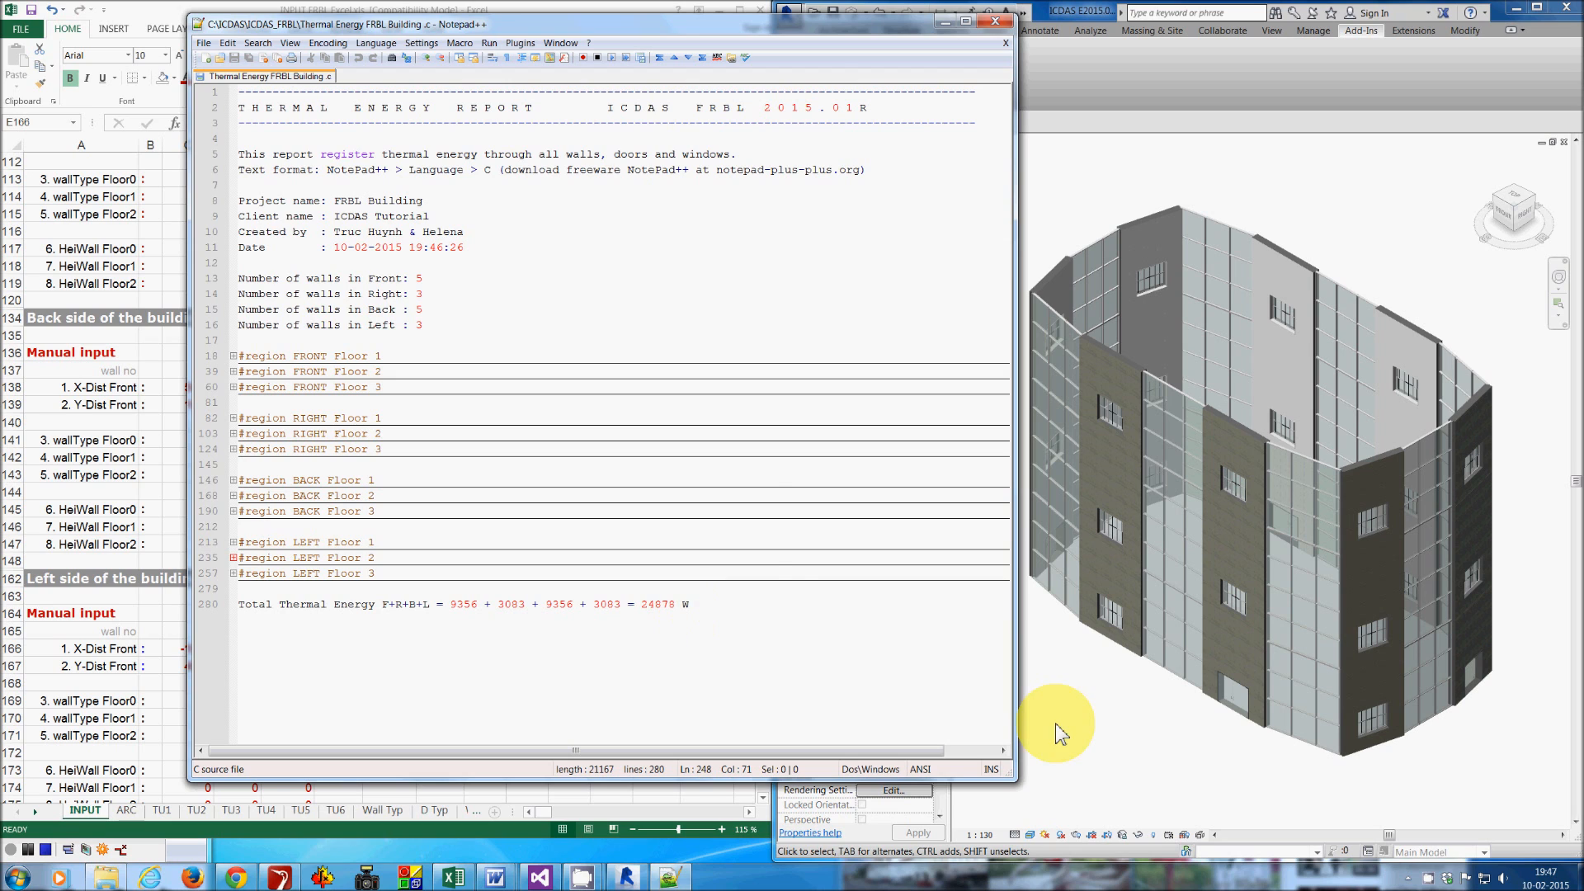
- Select a front wall and run the ICDAS FRBL Create Dimensions add-in to dimension the building
click(1113, 736)
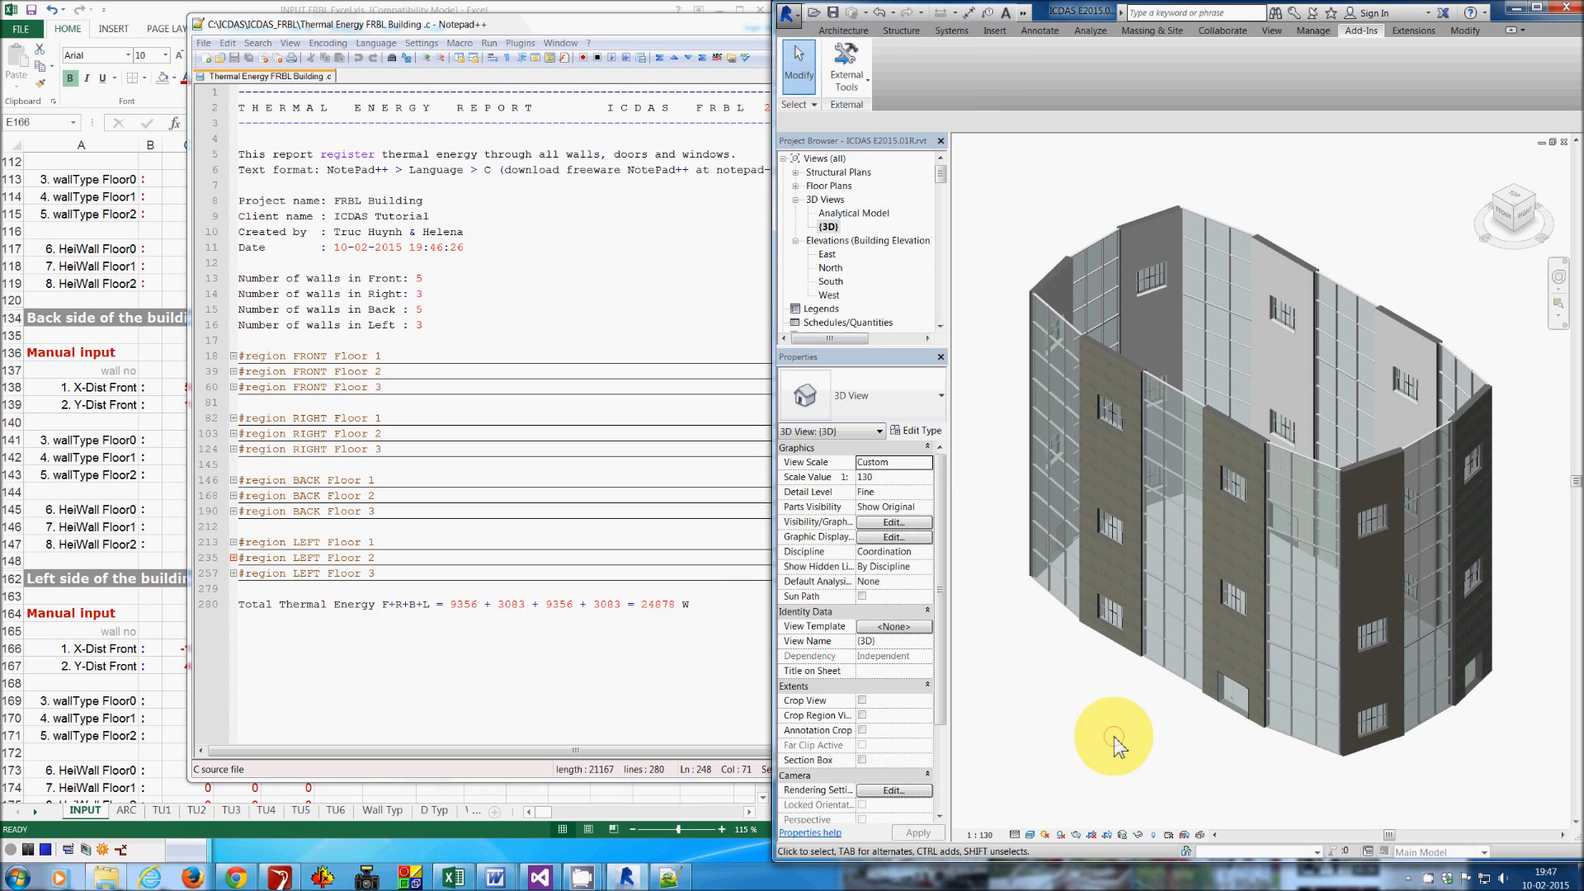
click(1229, 658)
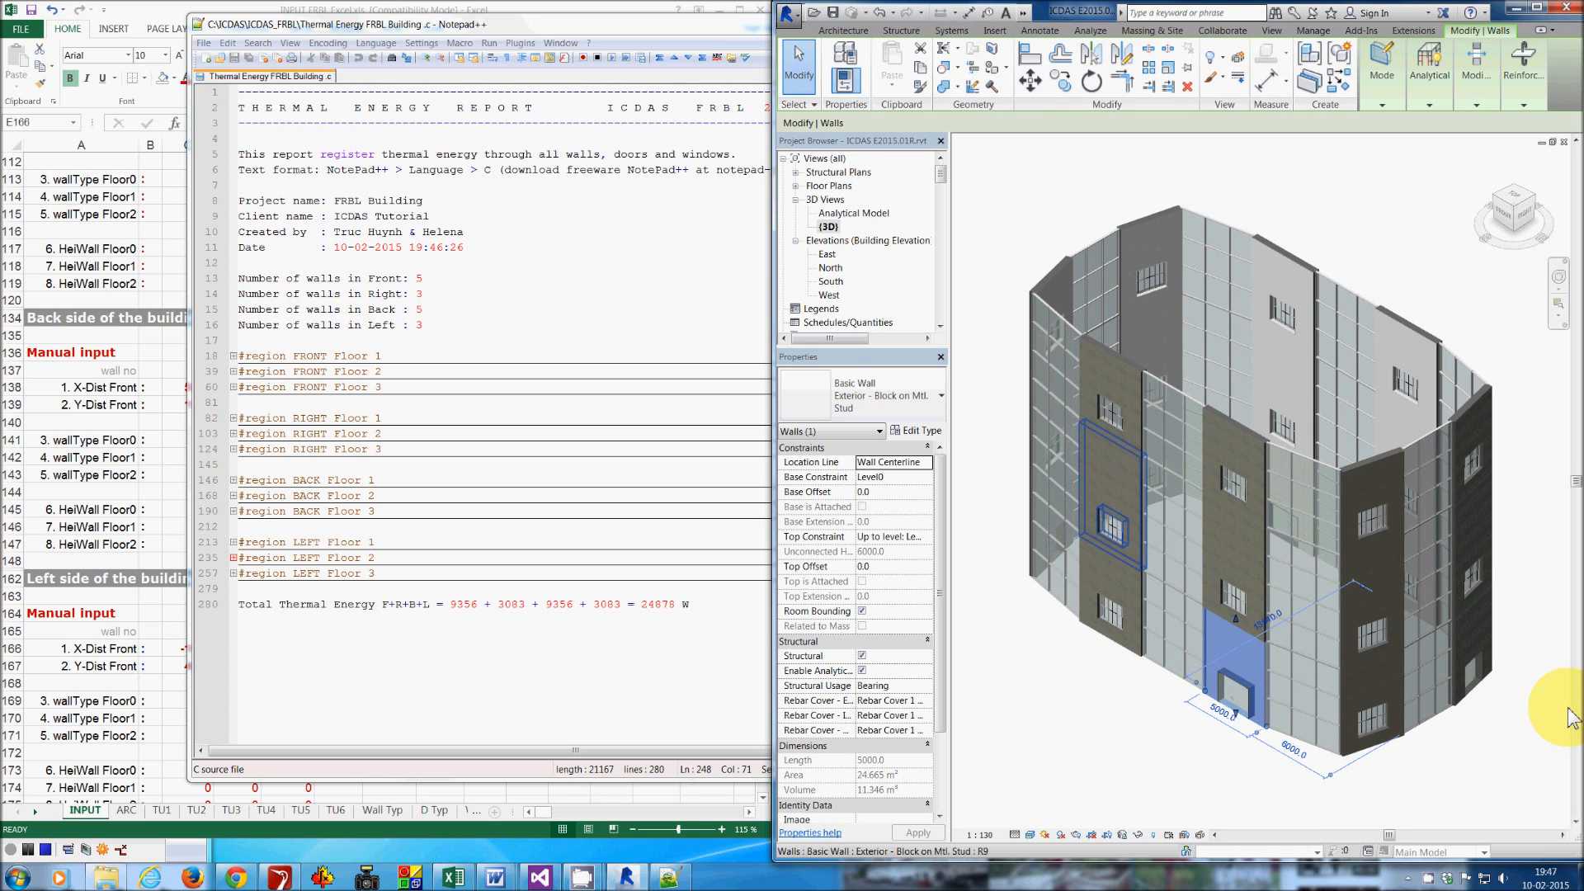
click(1361, 31)
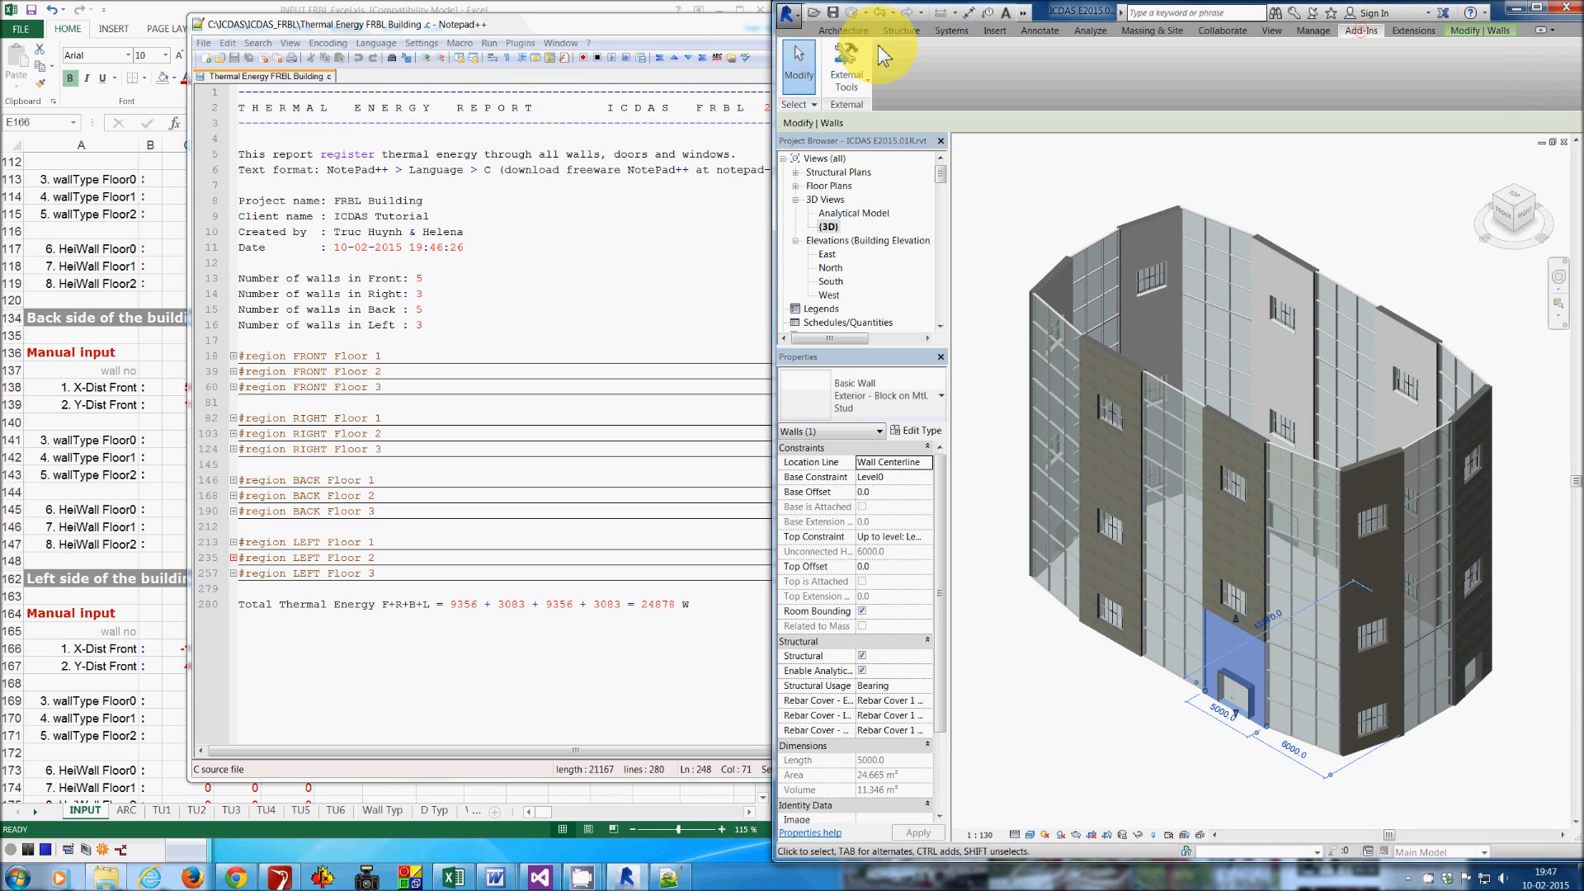
click(847, 59)
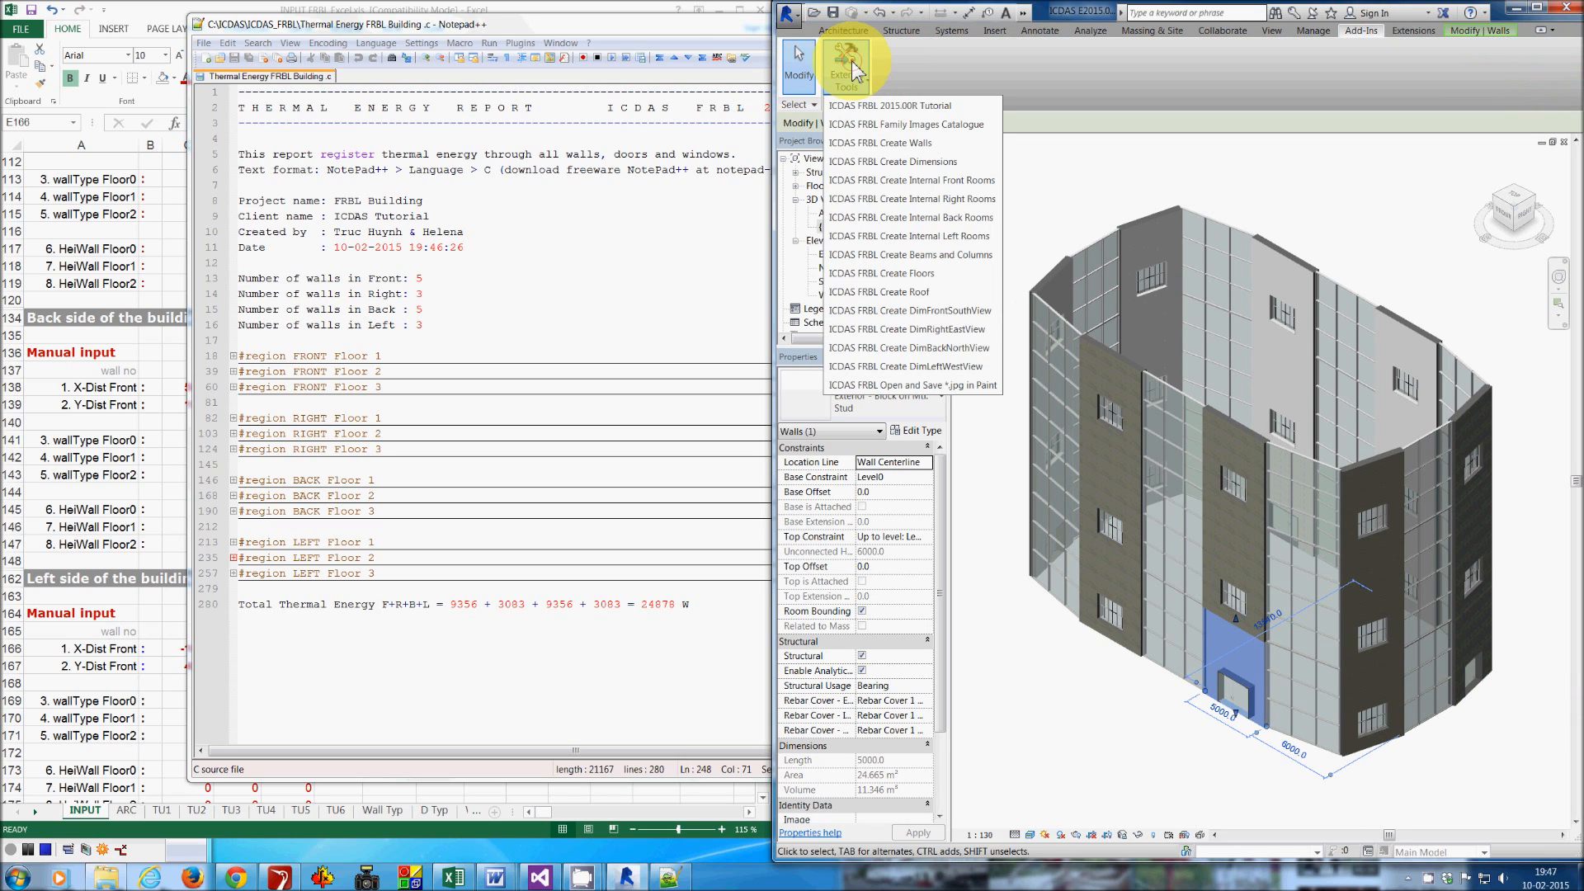
click(899, 162)
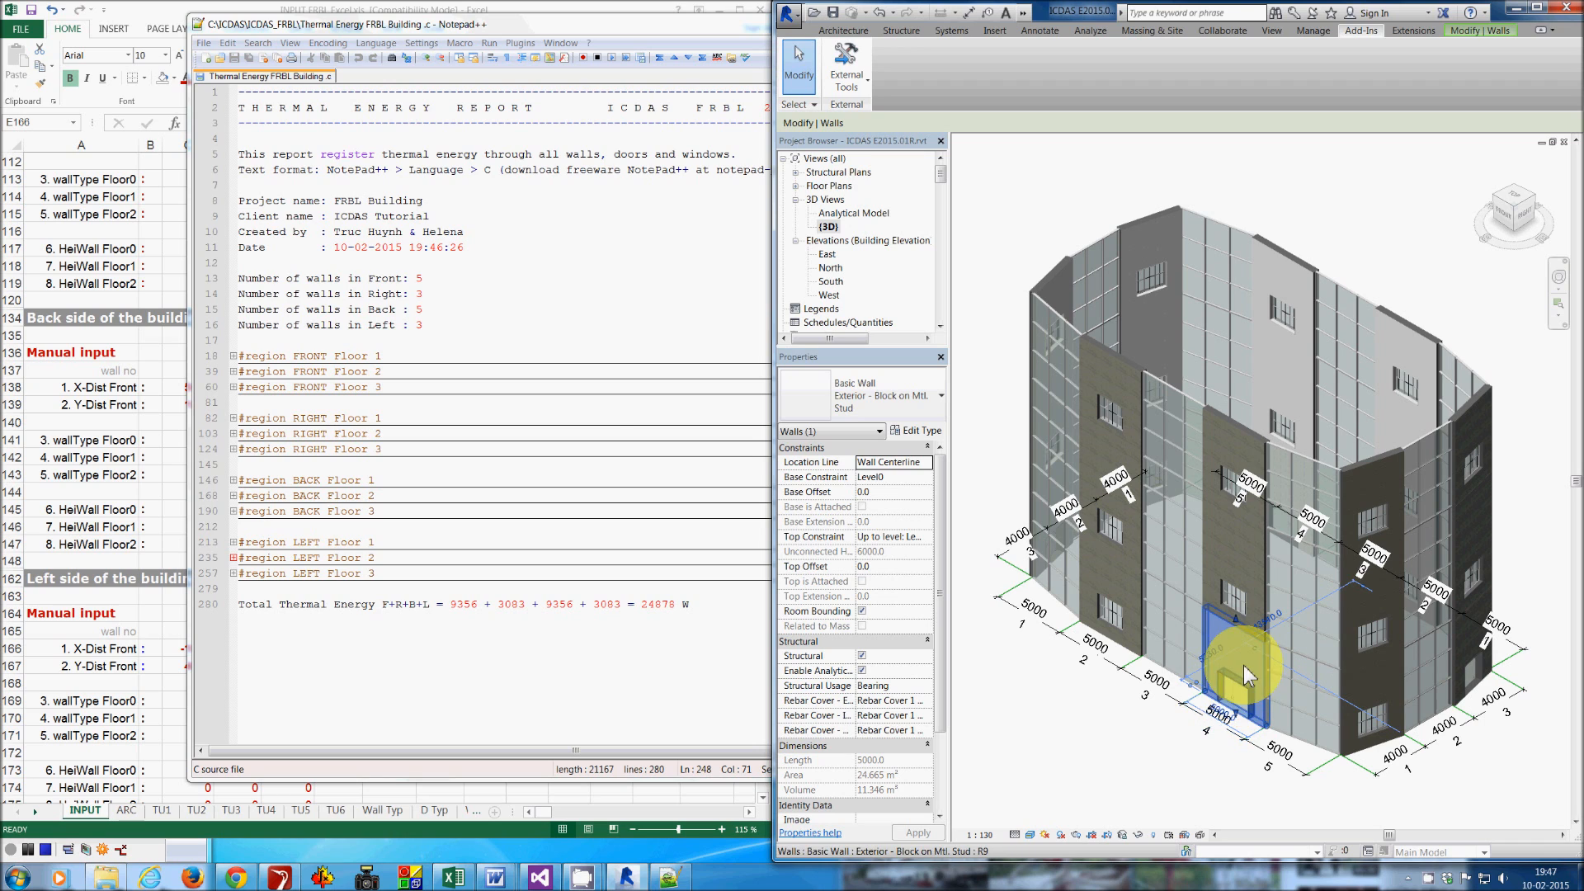
- Expand the FRONT Floor 1 region of the report and examine wall 4's area and heat transfer coefficient
drag(536, 23, 423, 24)
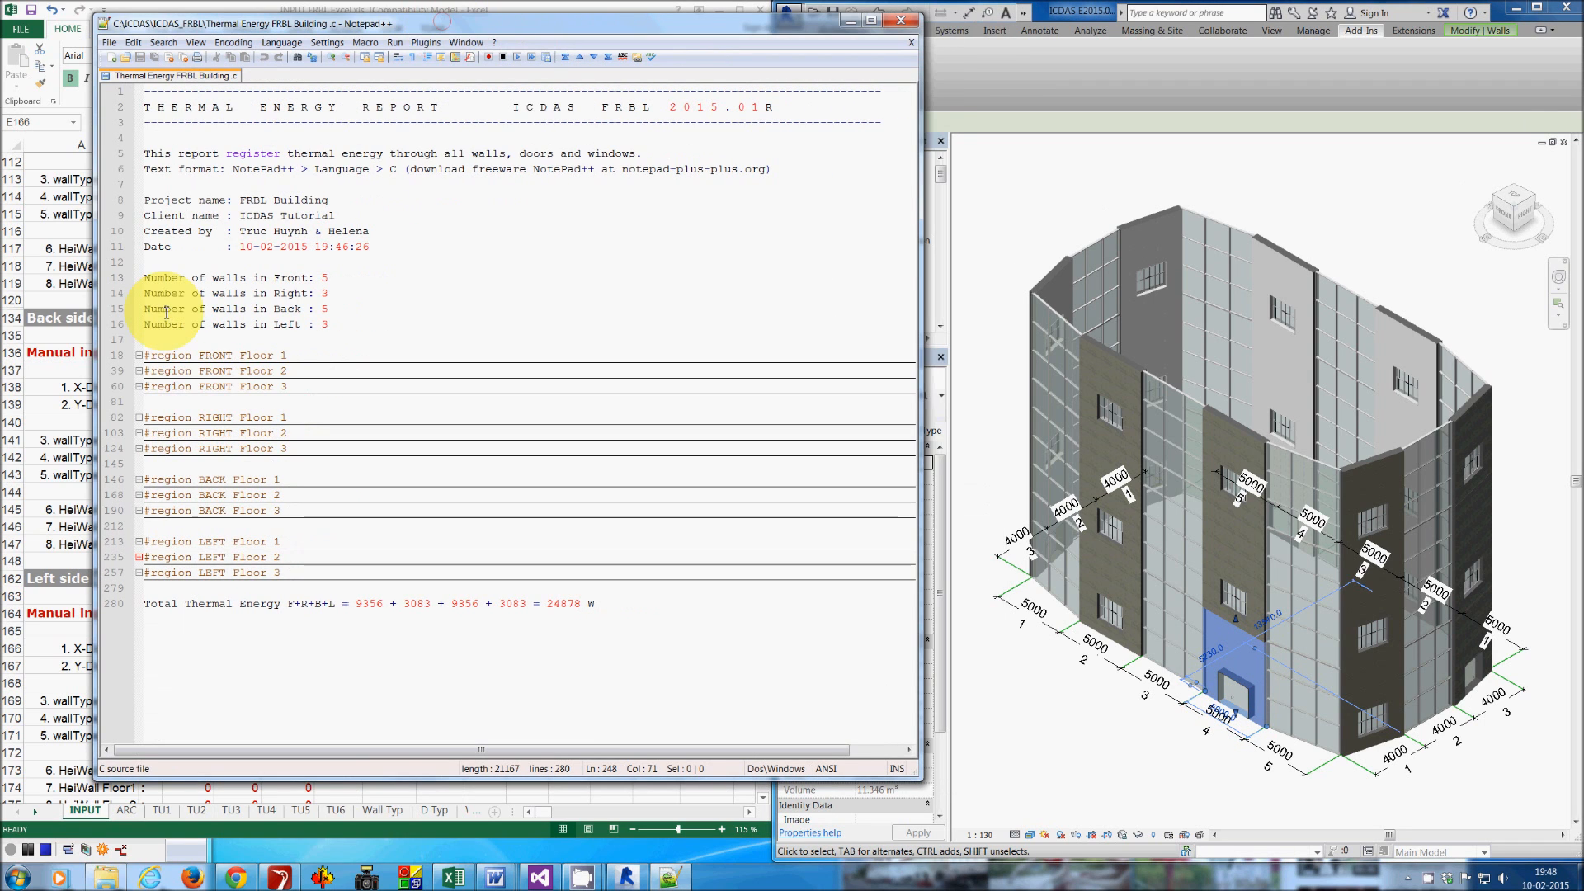
click(138, 355)
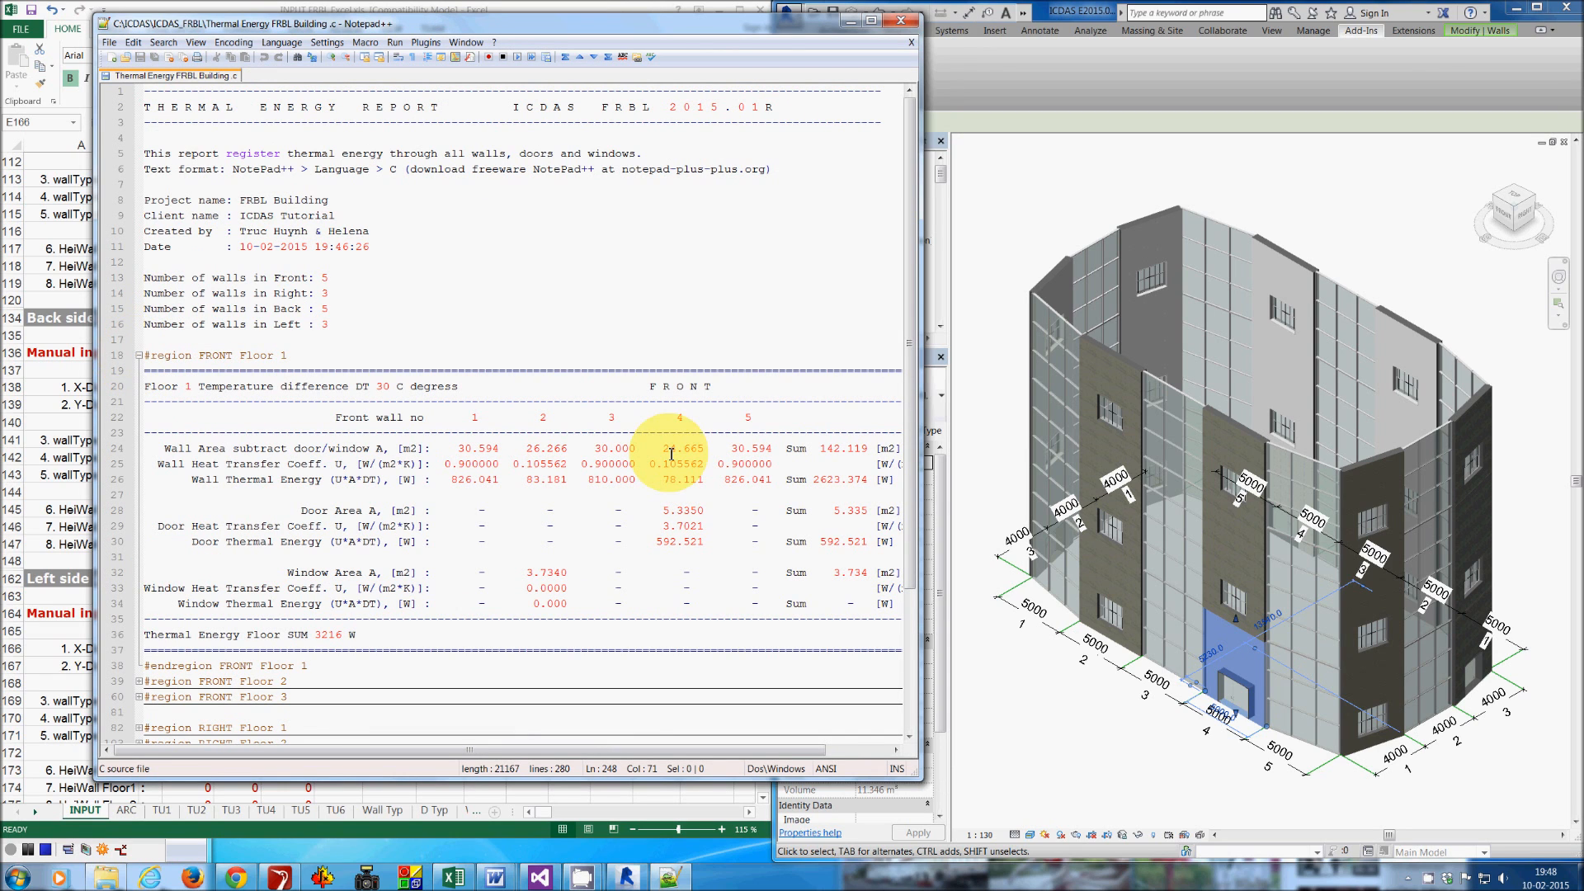
click(683, 417)
double_click(682, 416)
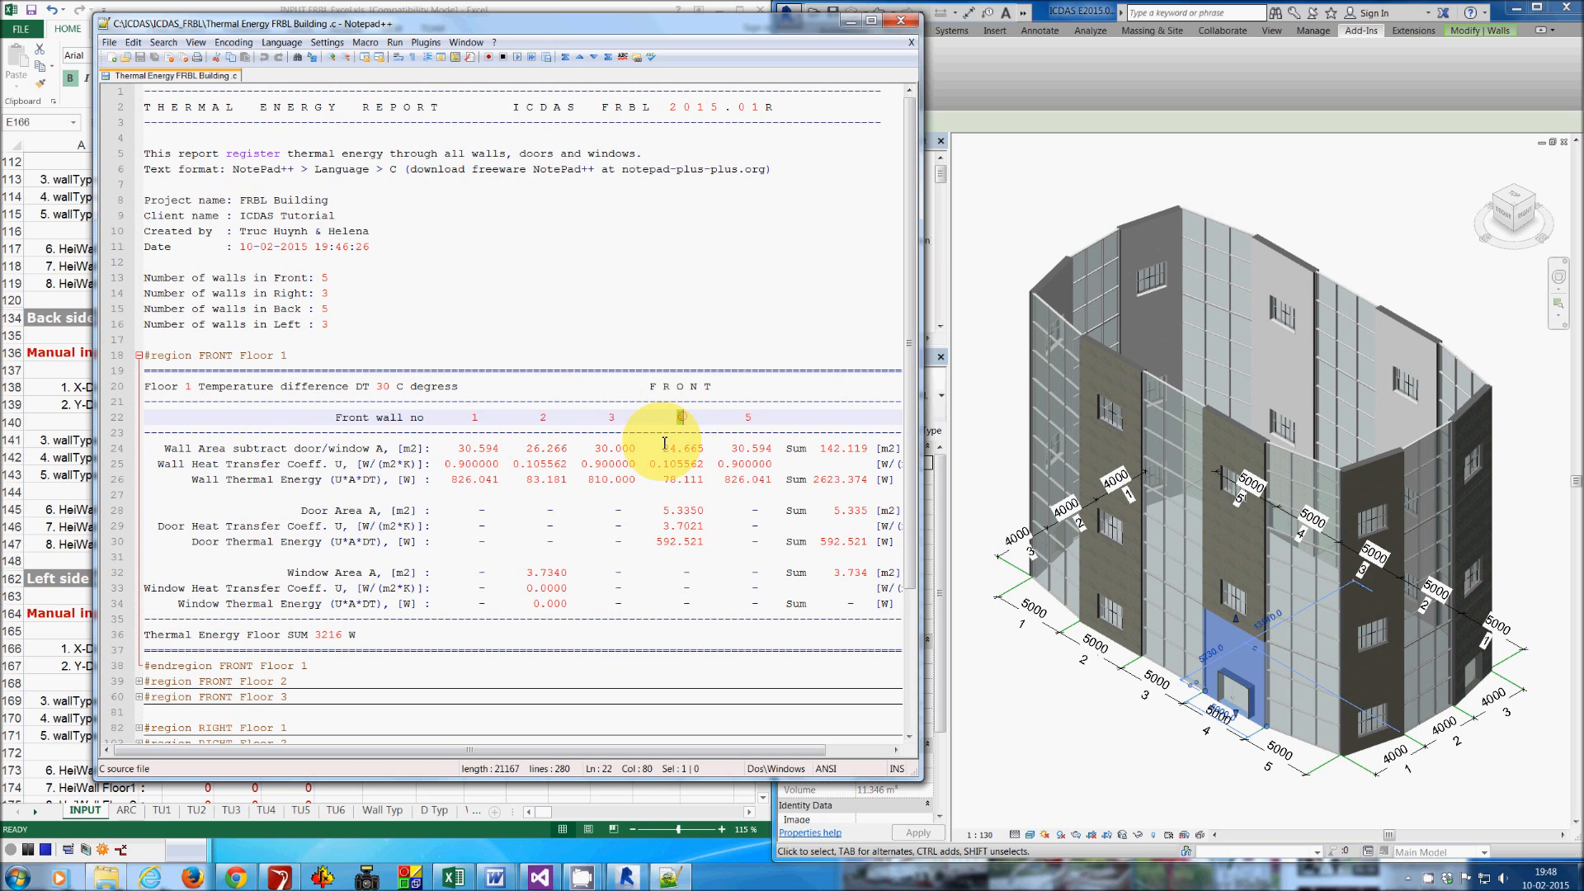
drag(652, 466, 704, 465)
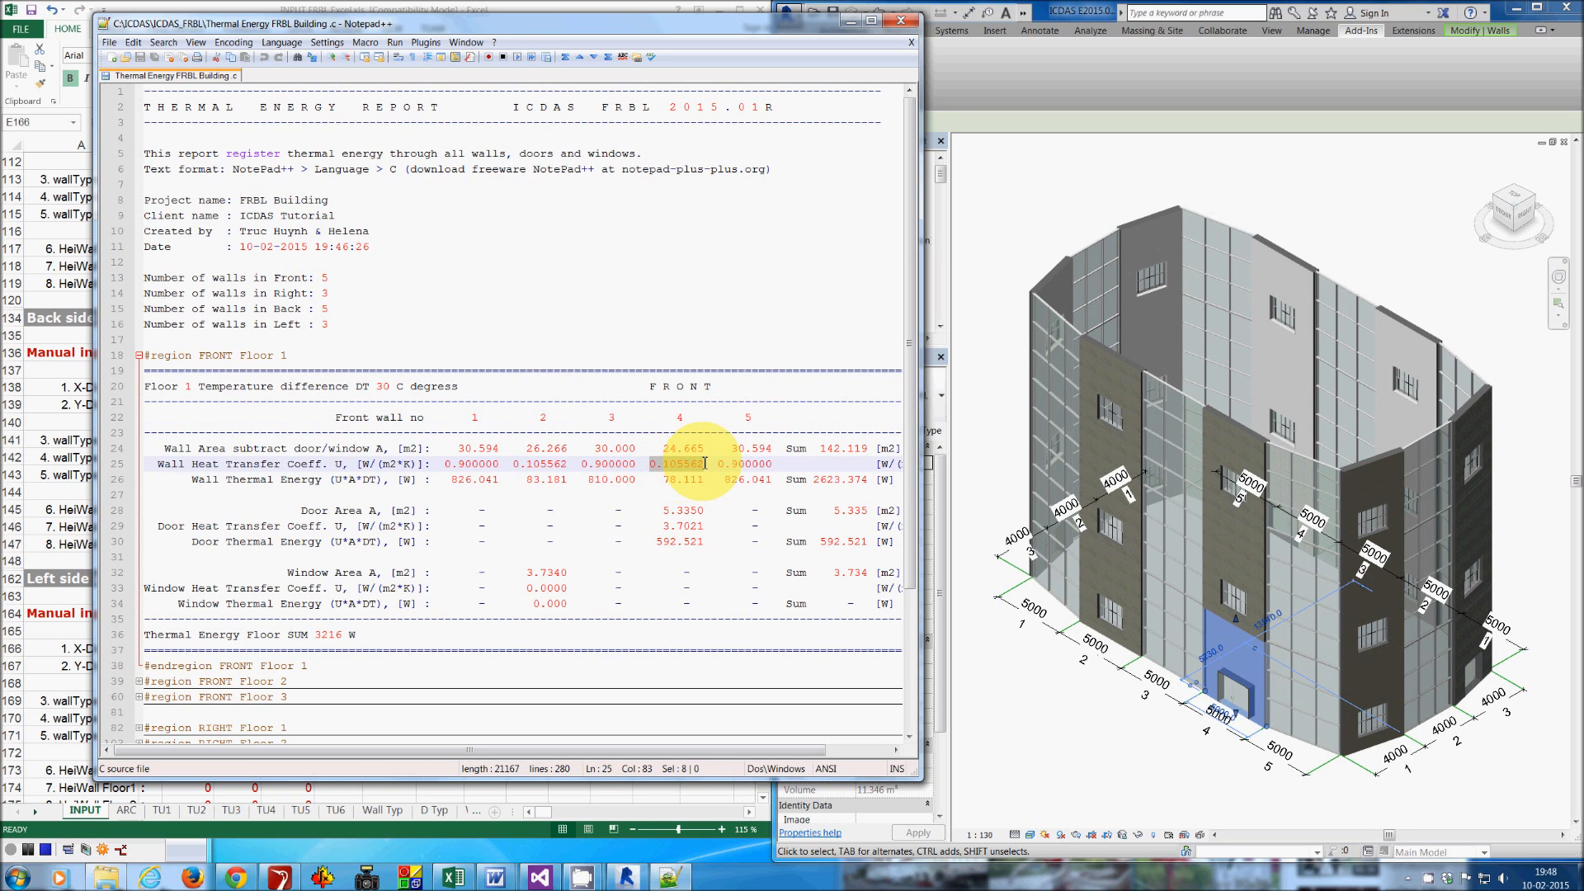
- Open the type properties of front wall 4 and examine its analytical heat transfer coefficient
drag(713, 31, 617, 38)
click(1135, 71)
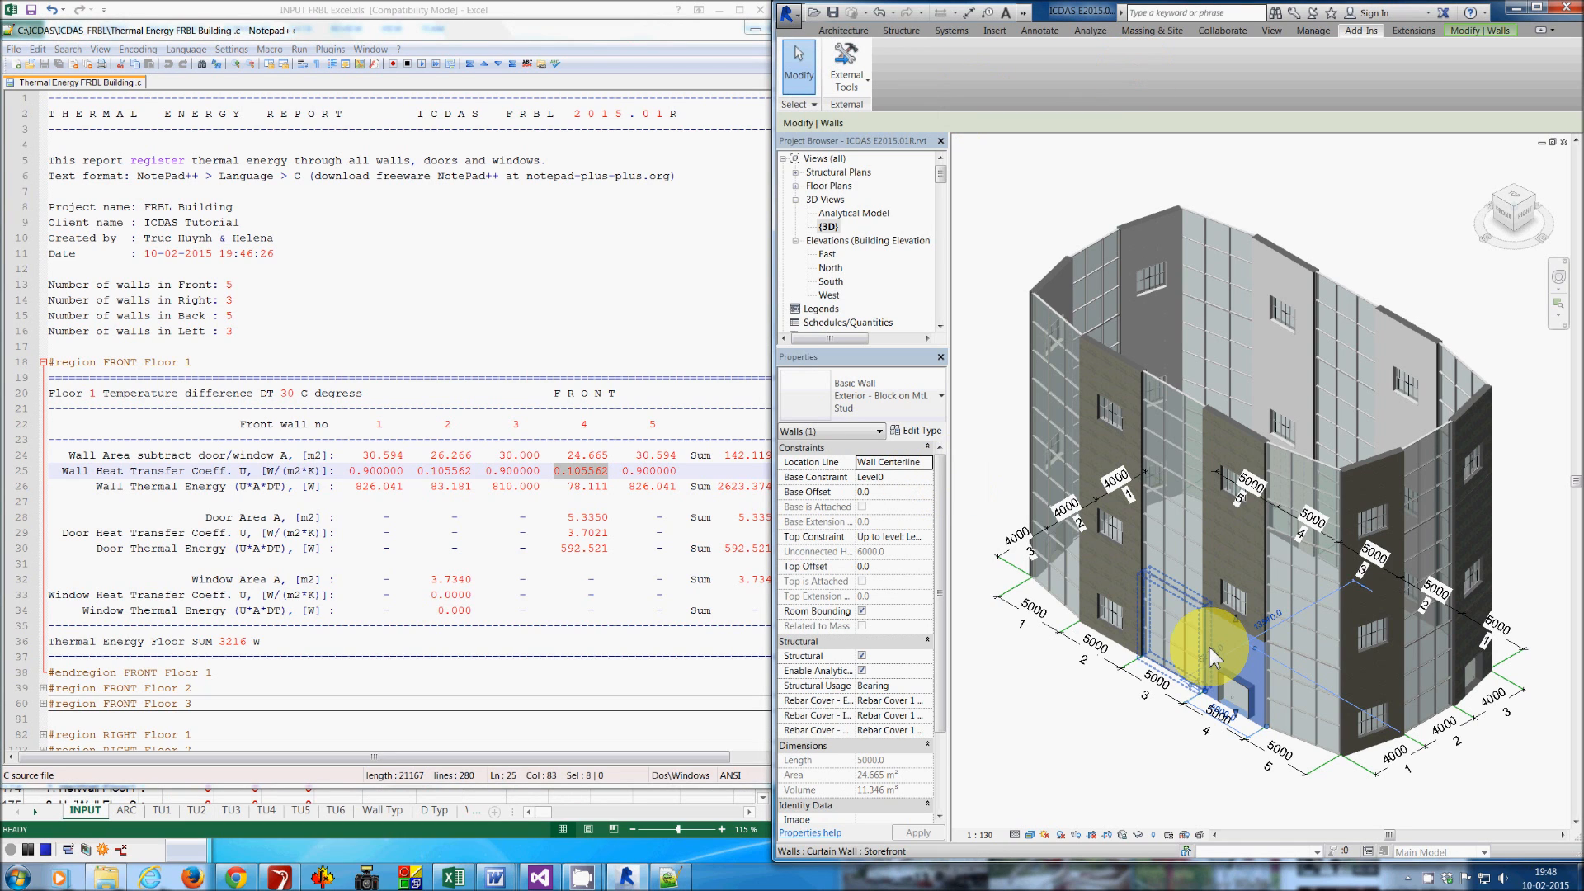
click(922, 430)
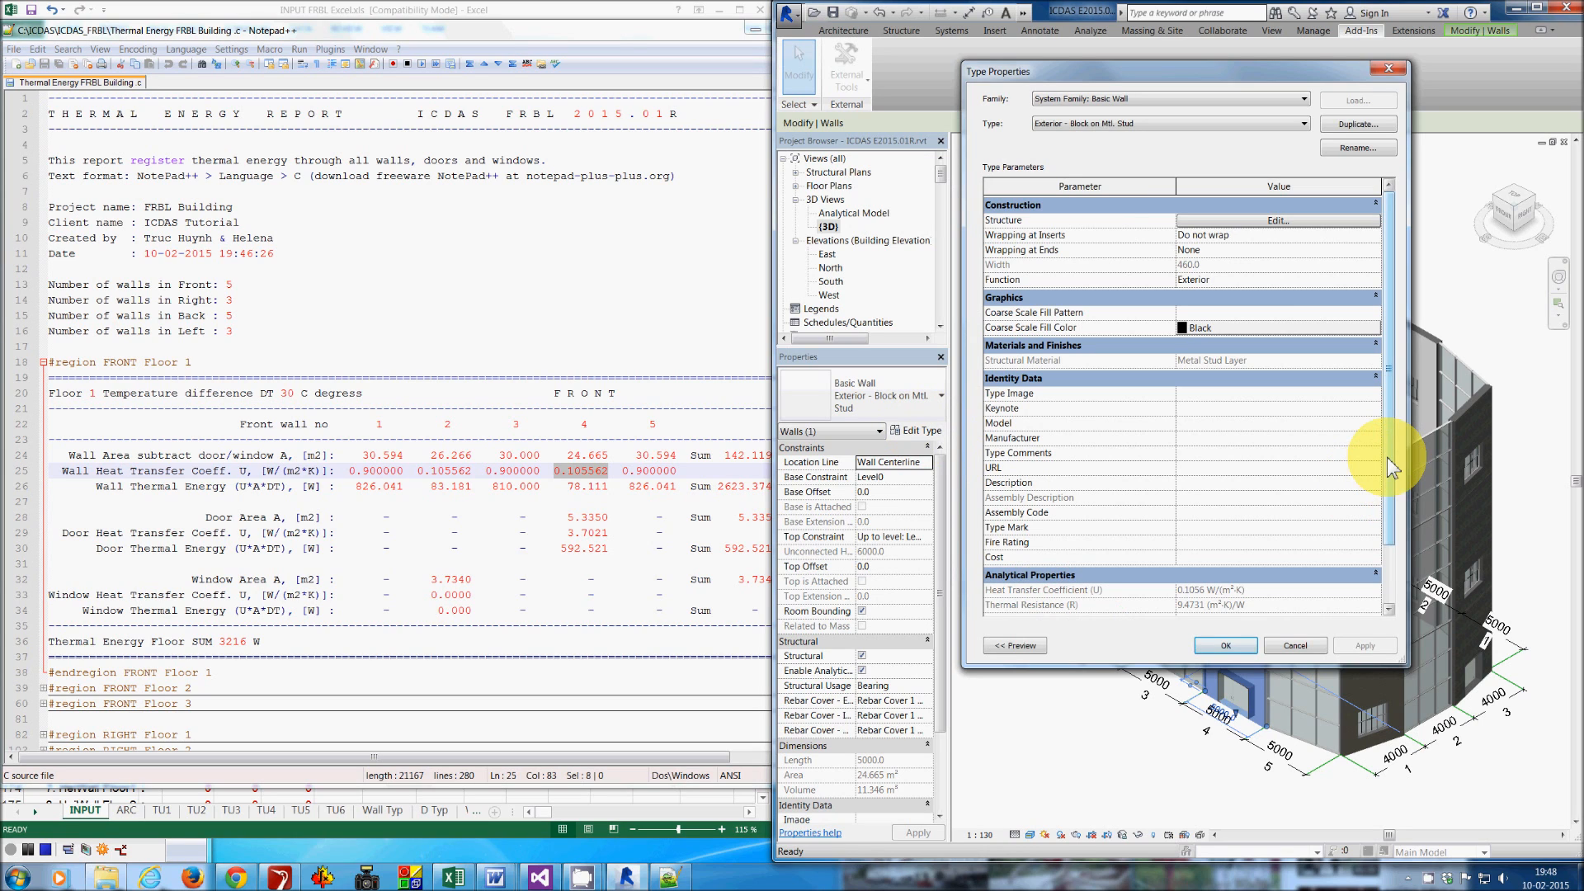
drag(1392, 467, 1394, 566)
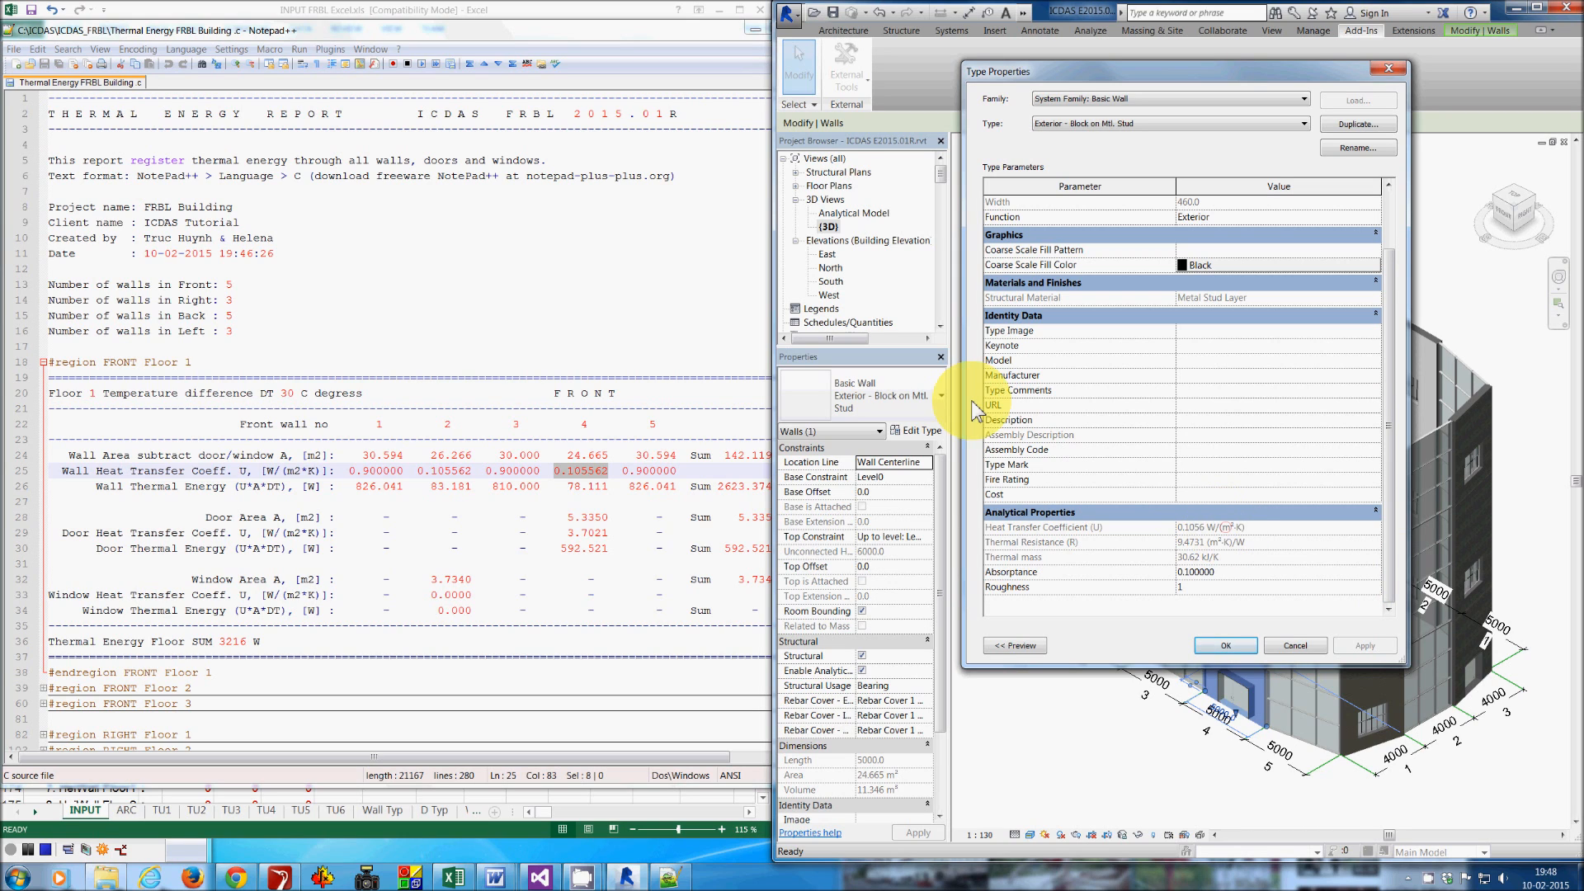
- Highlight wall 4's area and the temperature difference DT in the report
click(544, 42)
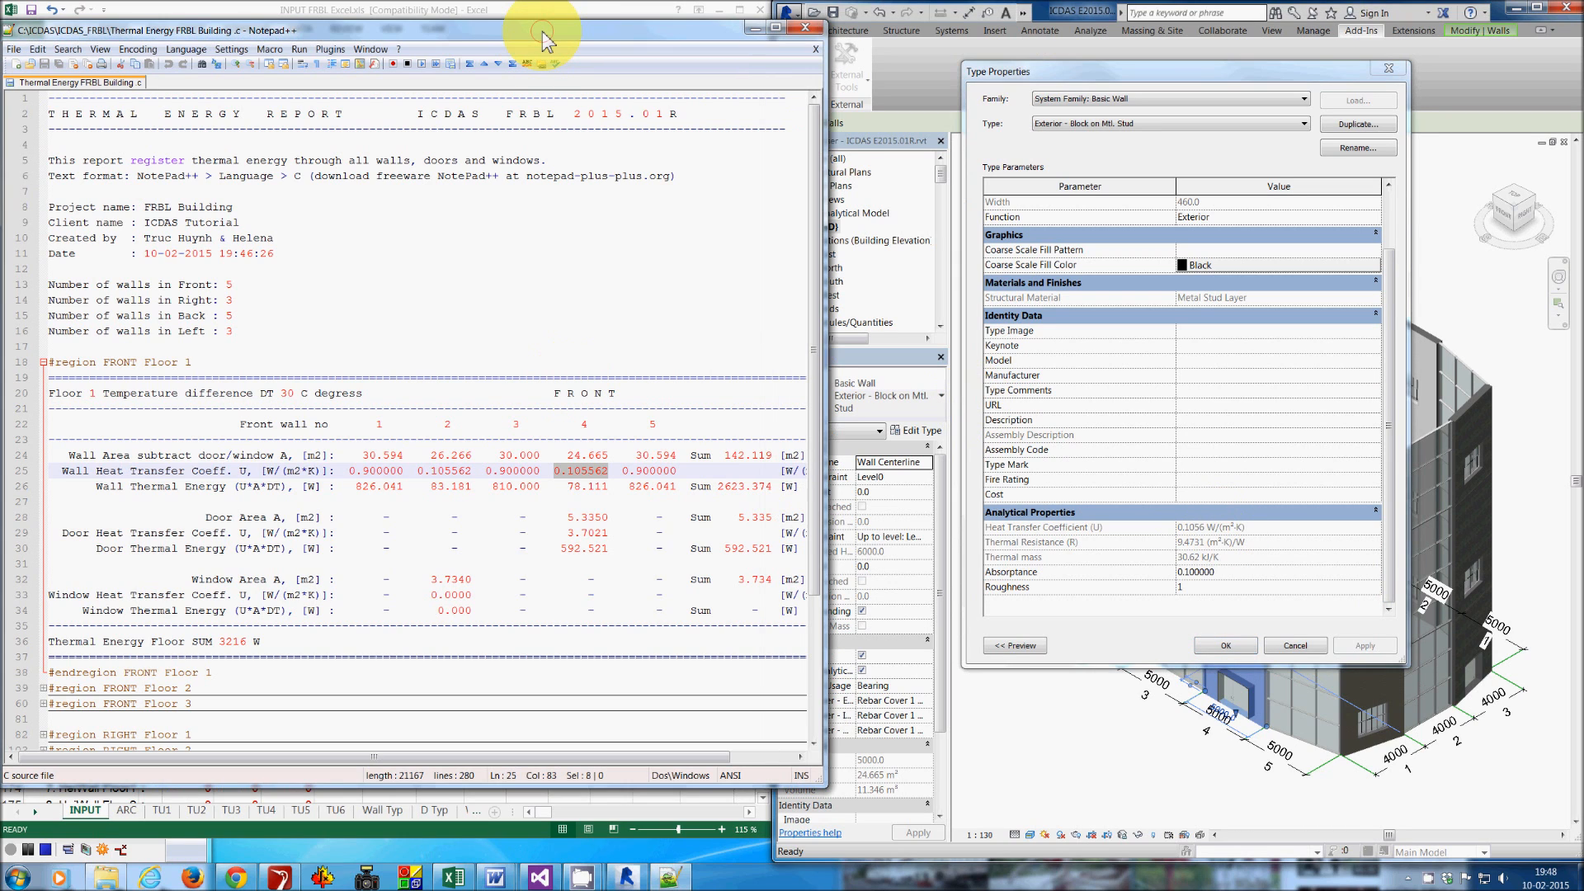
double_click(581, 454)
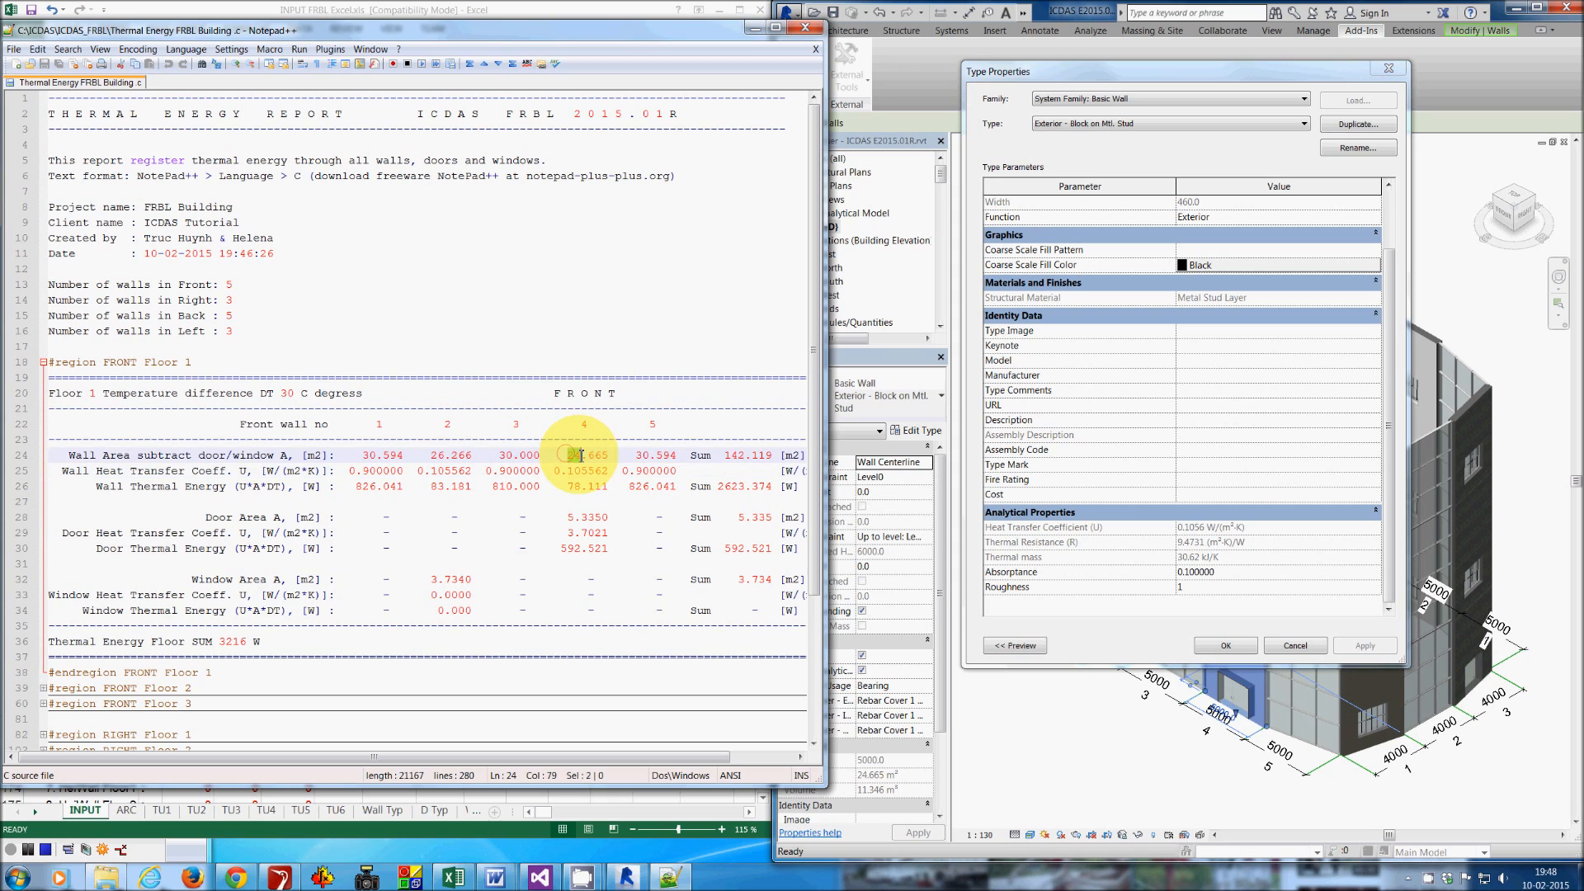
drag(581, 454, 621, 463)
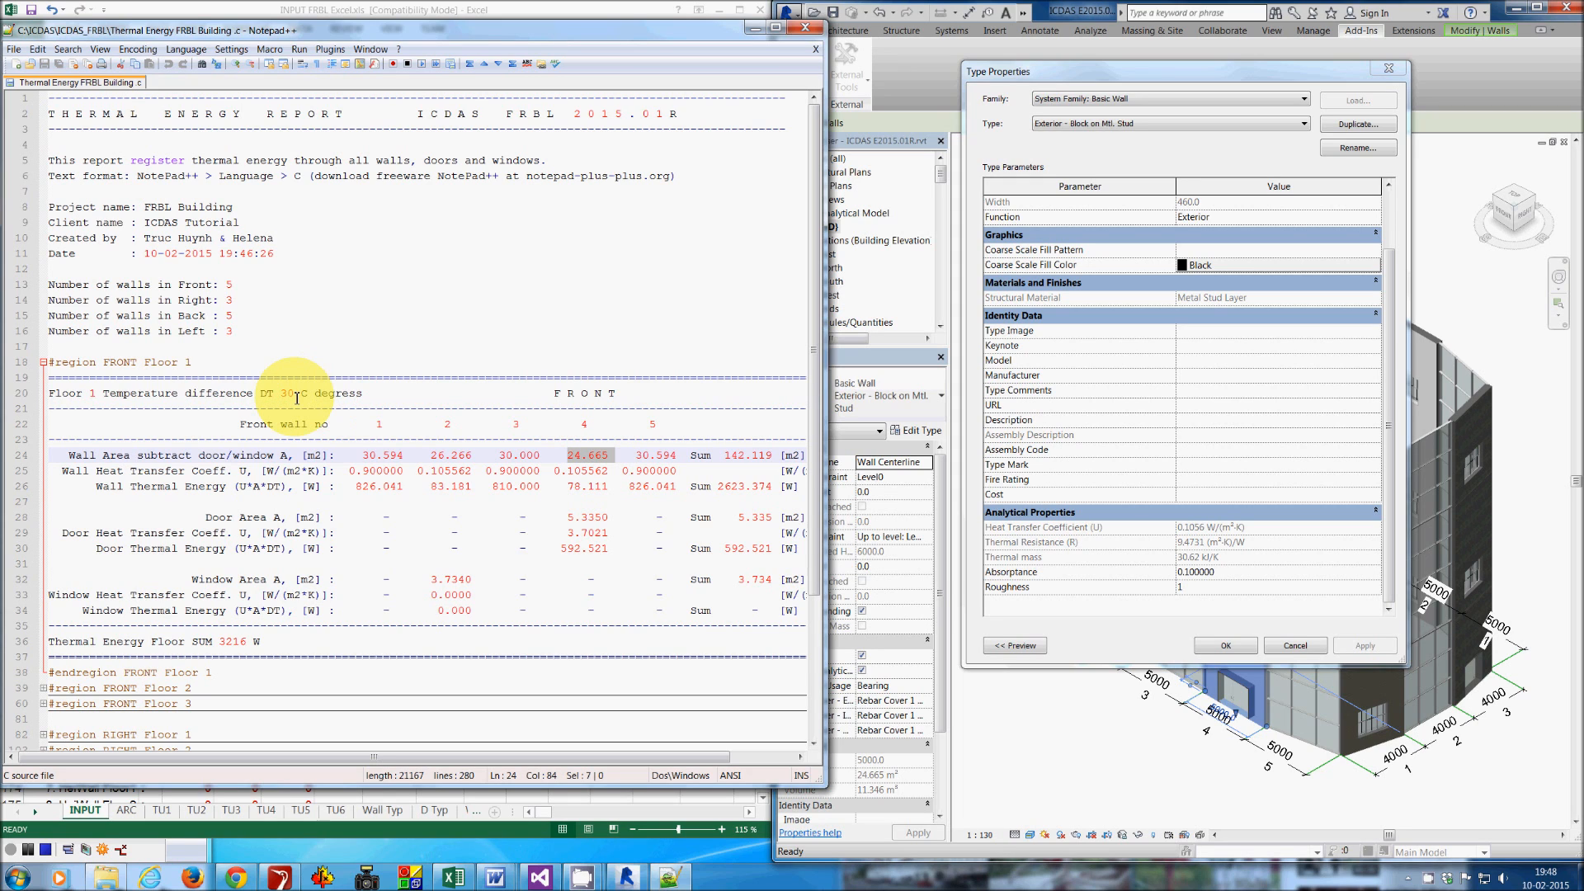
drag(295, 394, 282, 396)
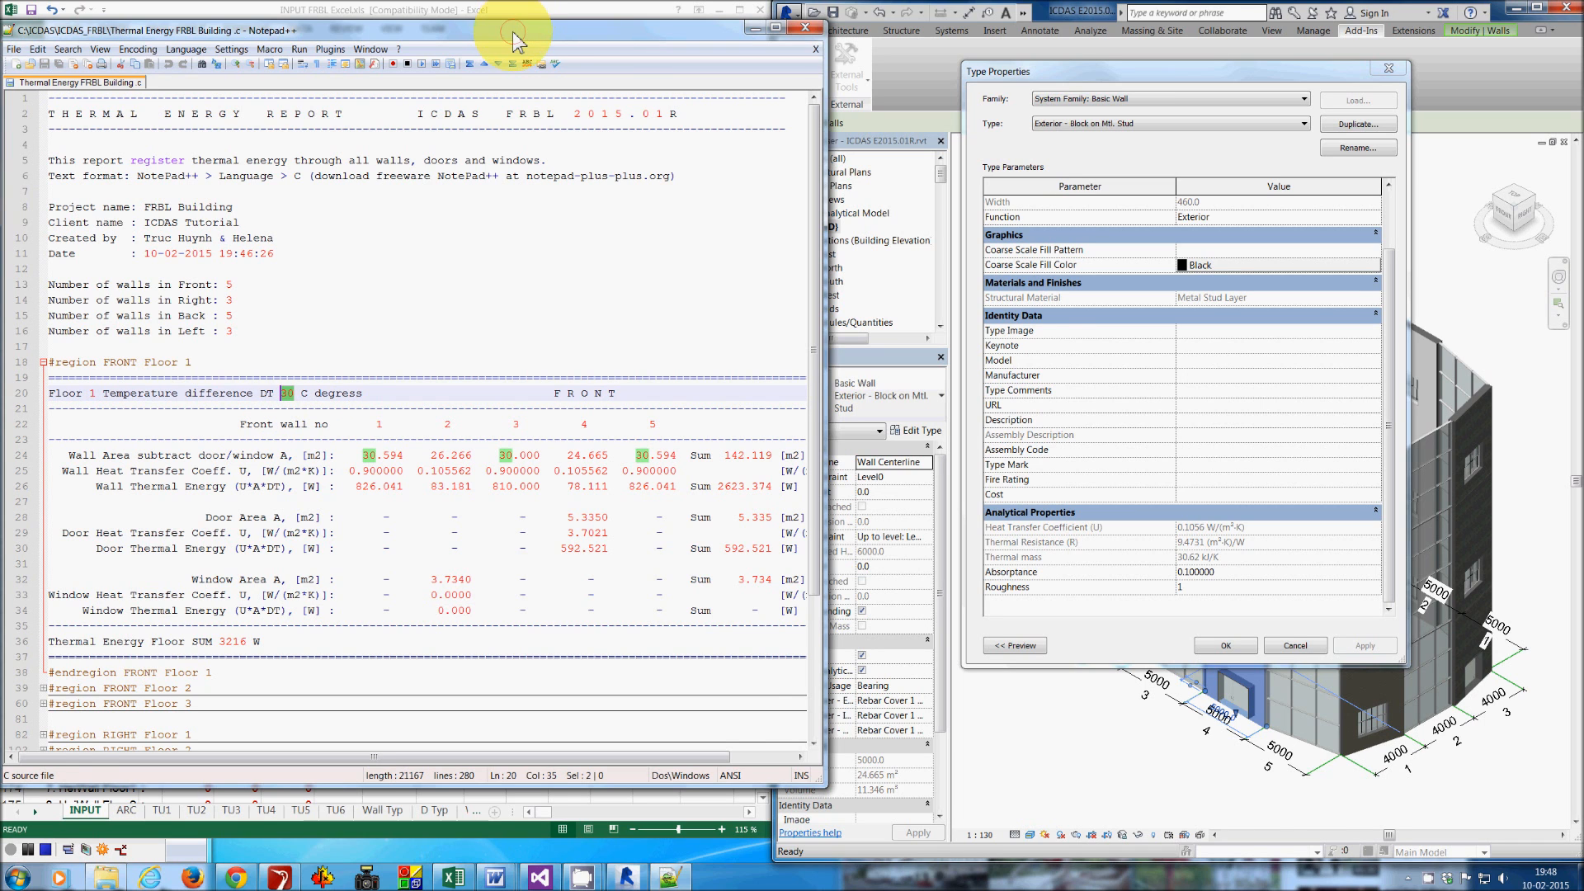
drag(520, 31, 1051, 314)
- Find the Levels & Walls On/Off section in the spreadsheet and examine the Temp. DT values per level
click(536, 223)
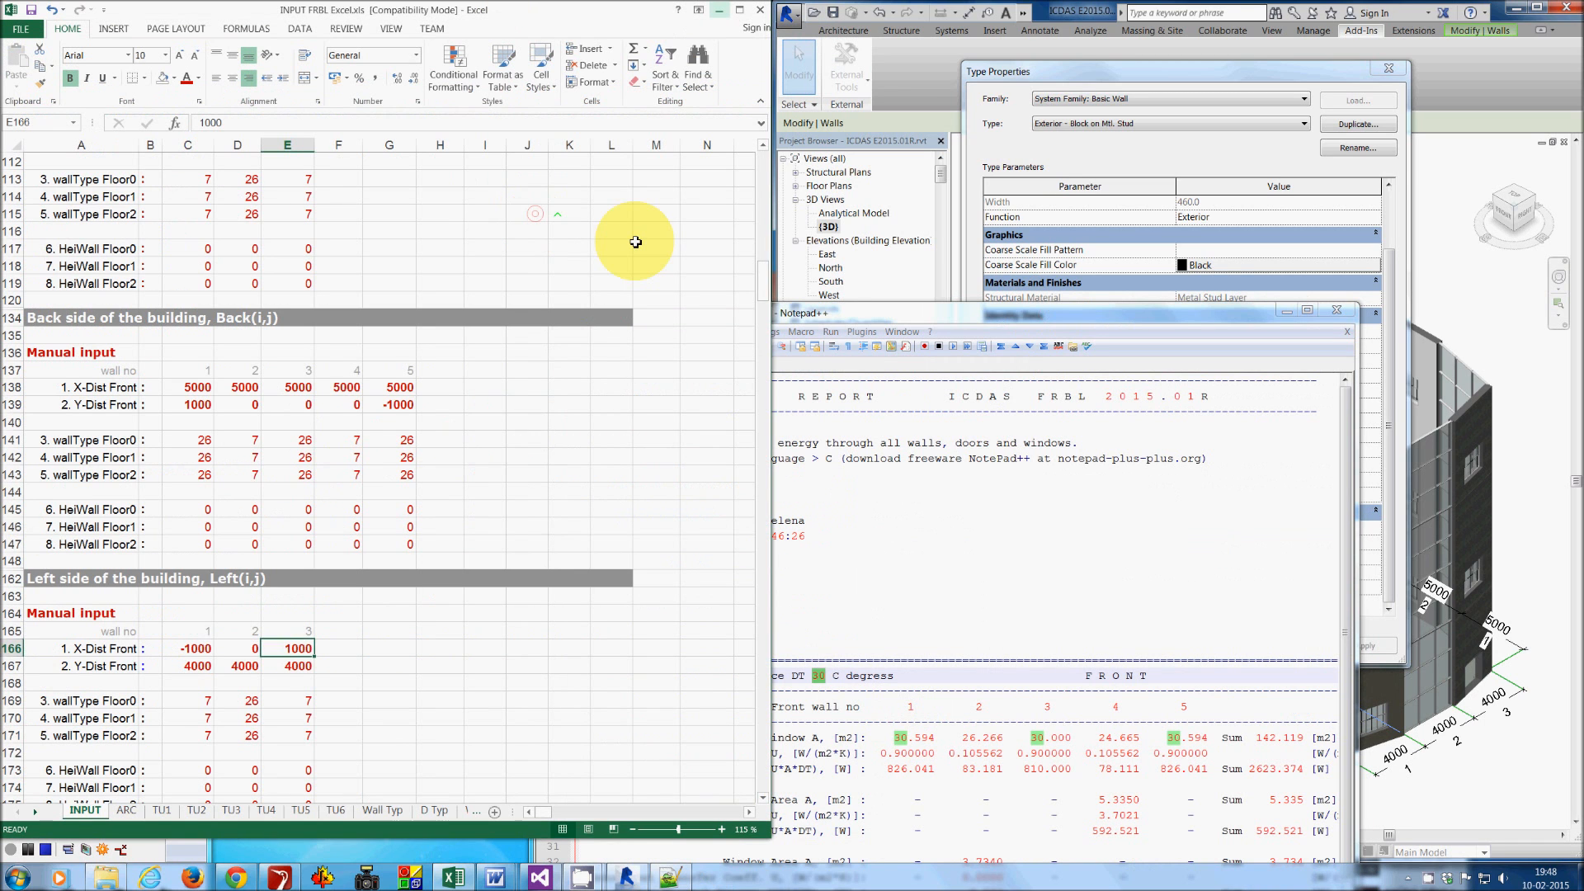
scroll(751, 282, up, 5)
drag(760, 241, 763, 190)
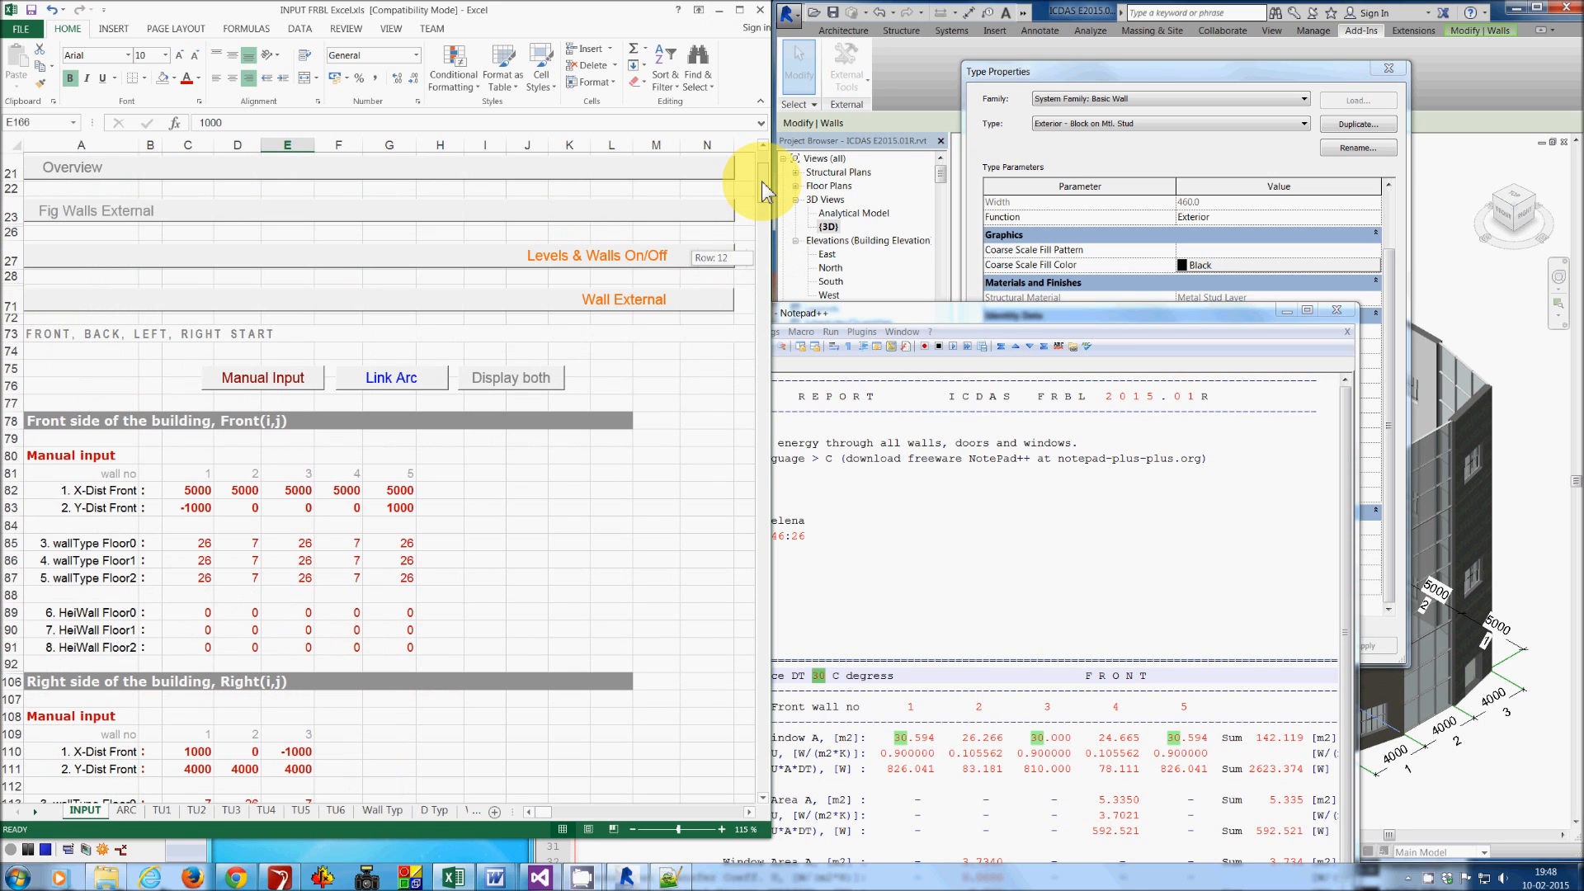
click(585, 271)
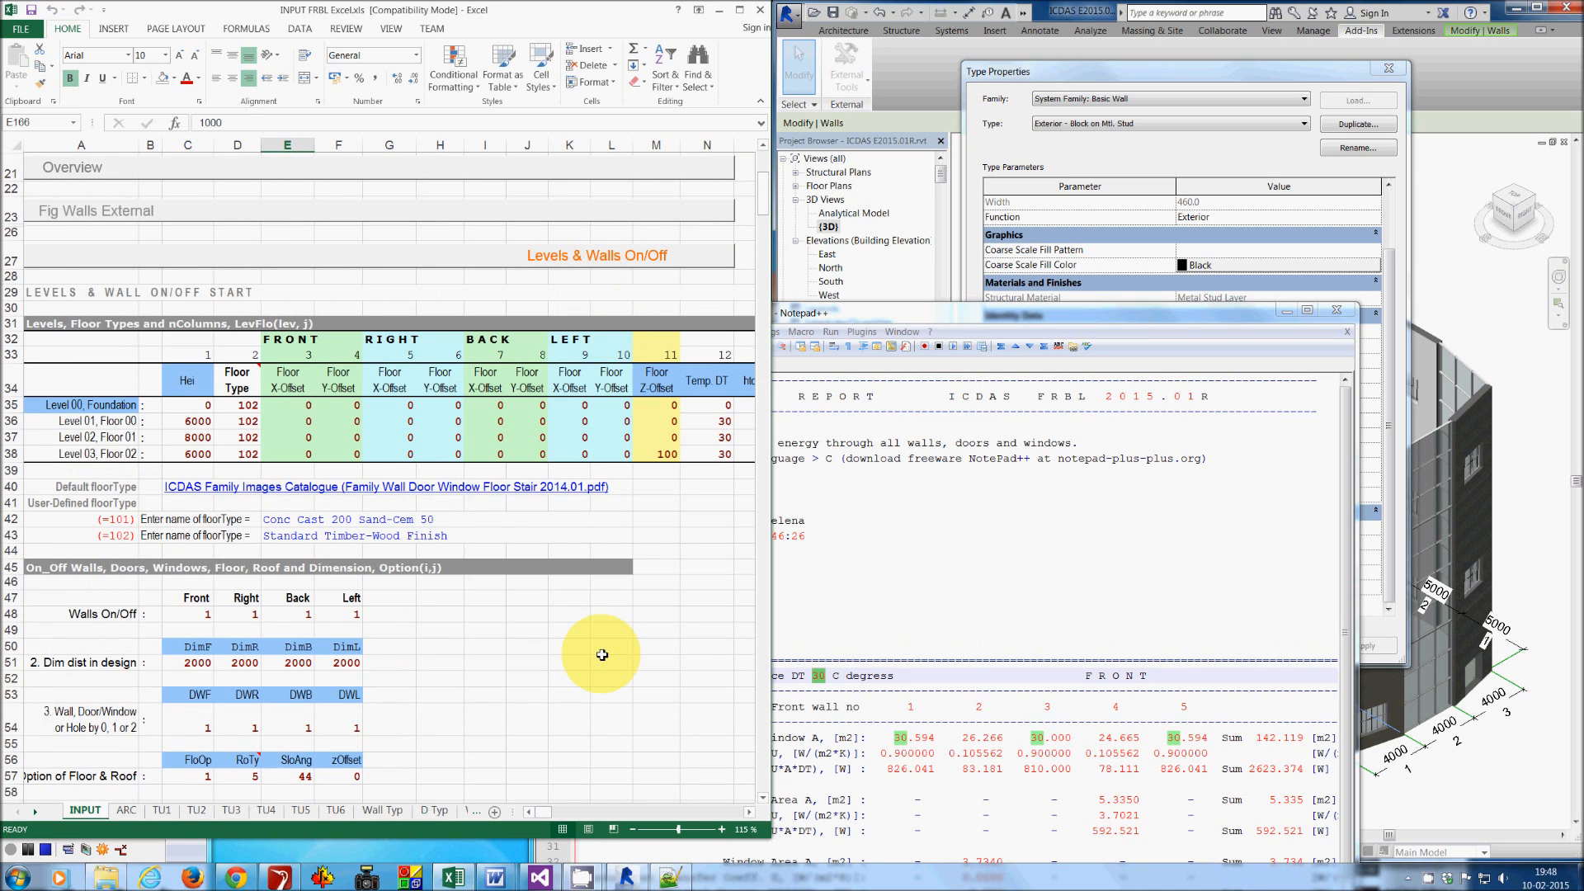
click(747, 812)
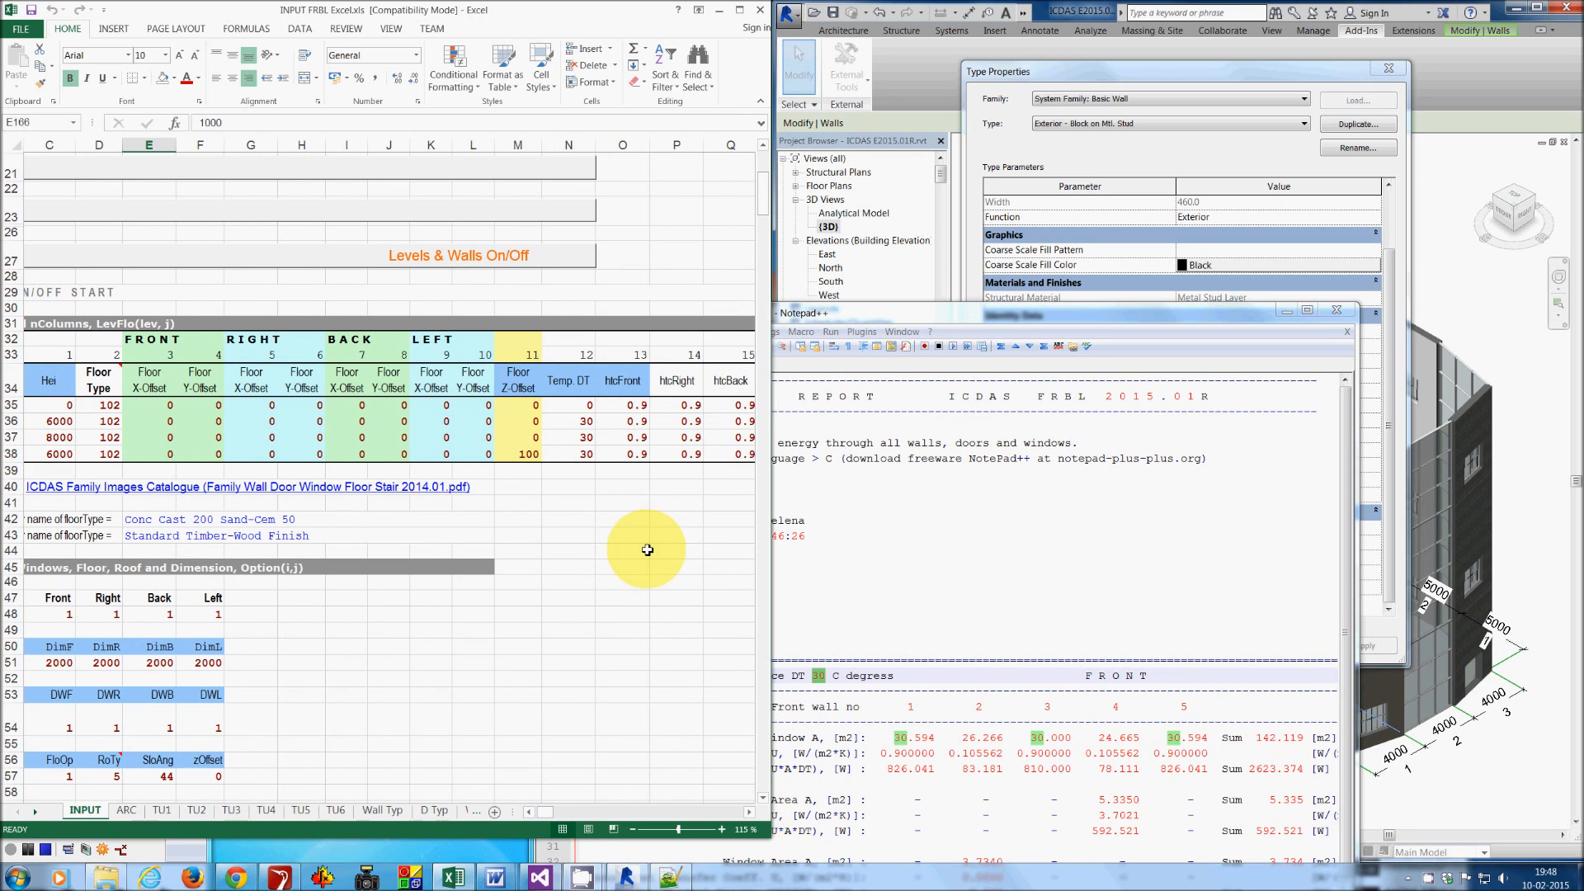
click(585, 422)
drag(584, 422, 582, 453)
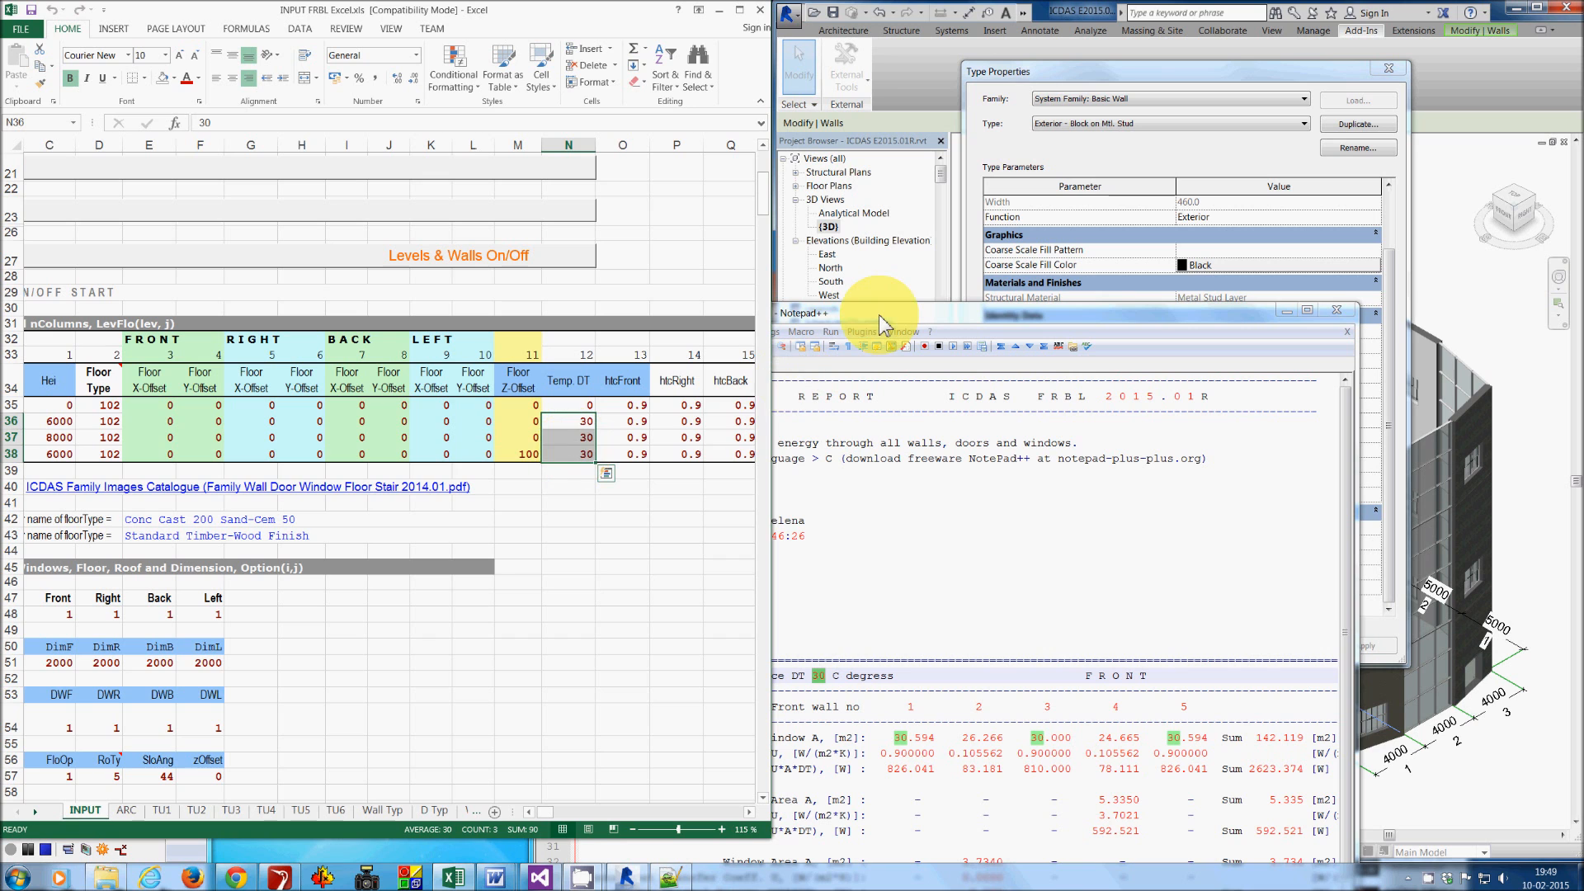
- Highlight wall 4's thermal energy in the report, then close the wall Type Properties without changes
drag(879, 315, 289, 17)
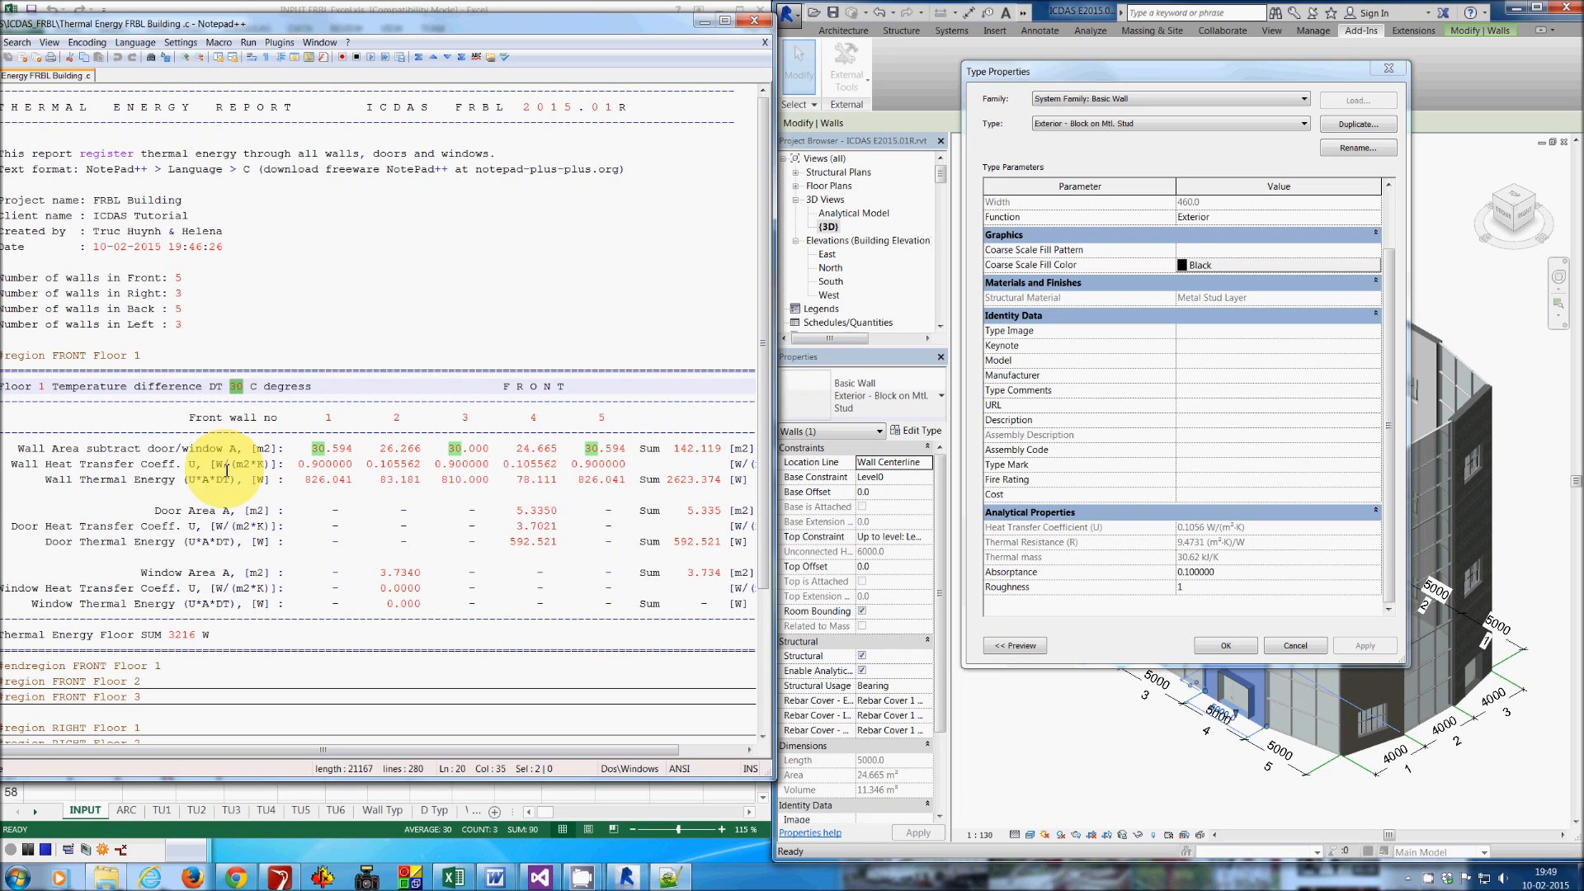
click(520, 481)
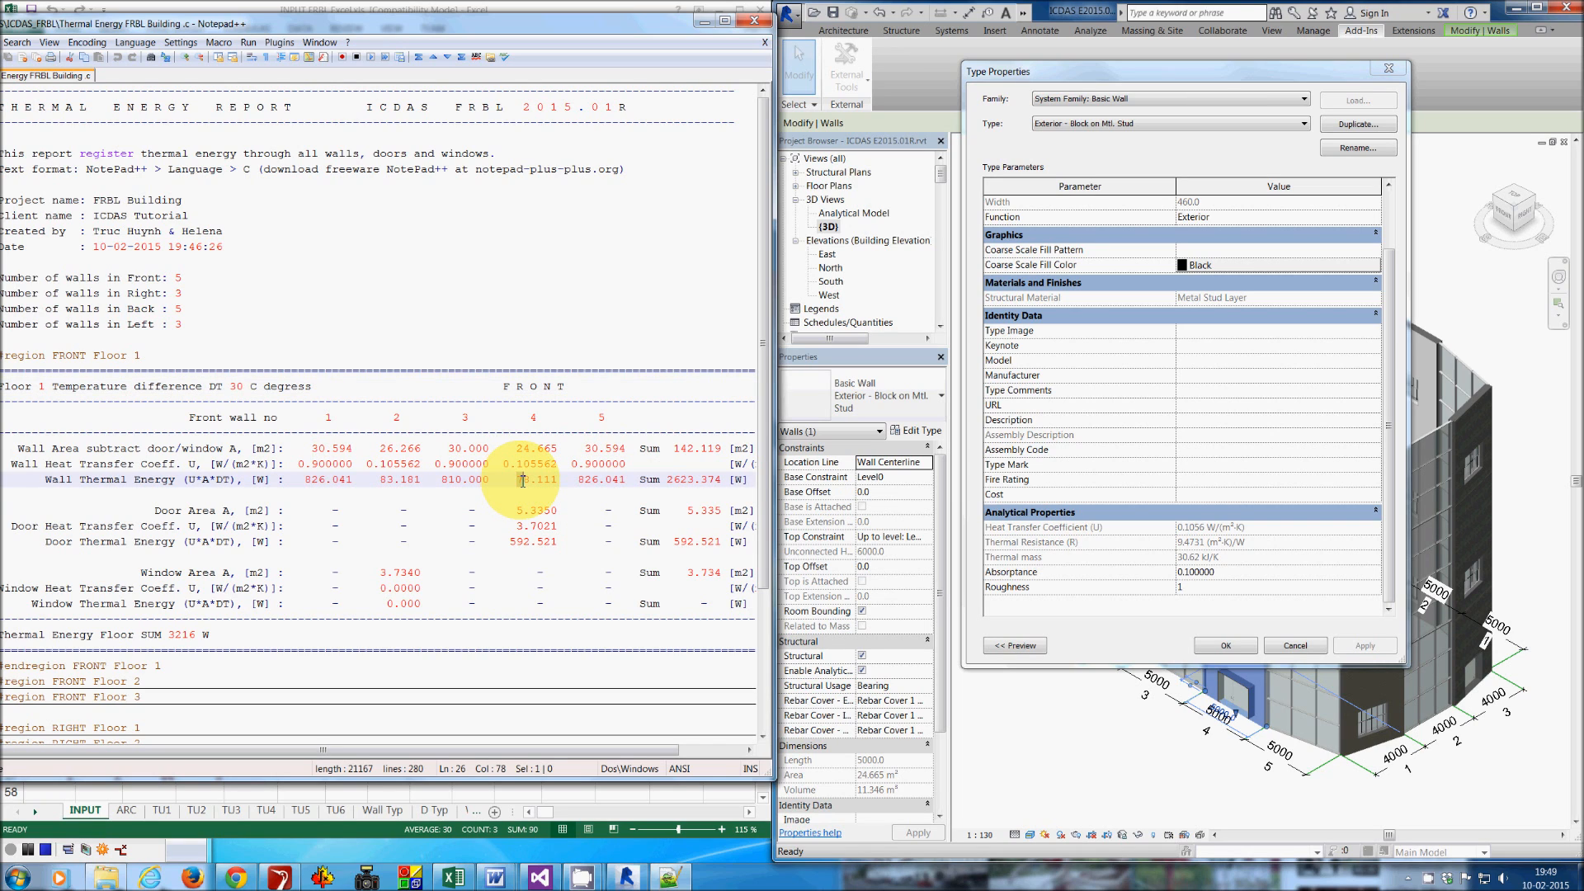
drag(522, 481, 558, 482)
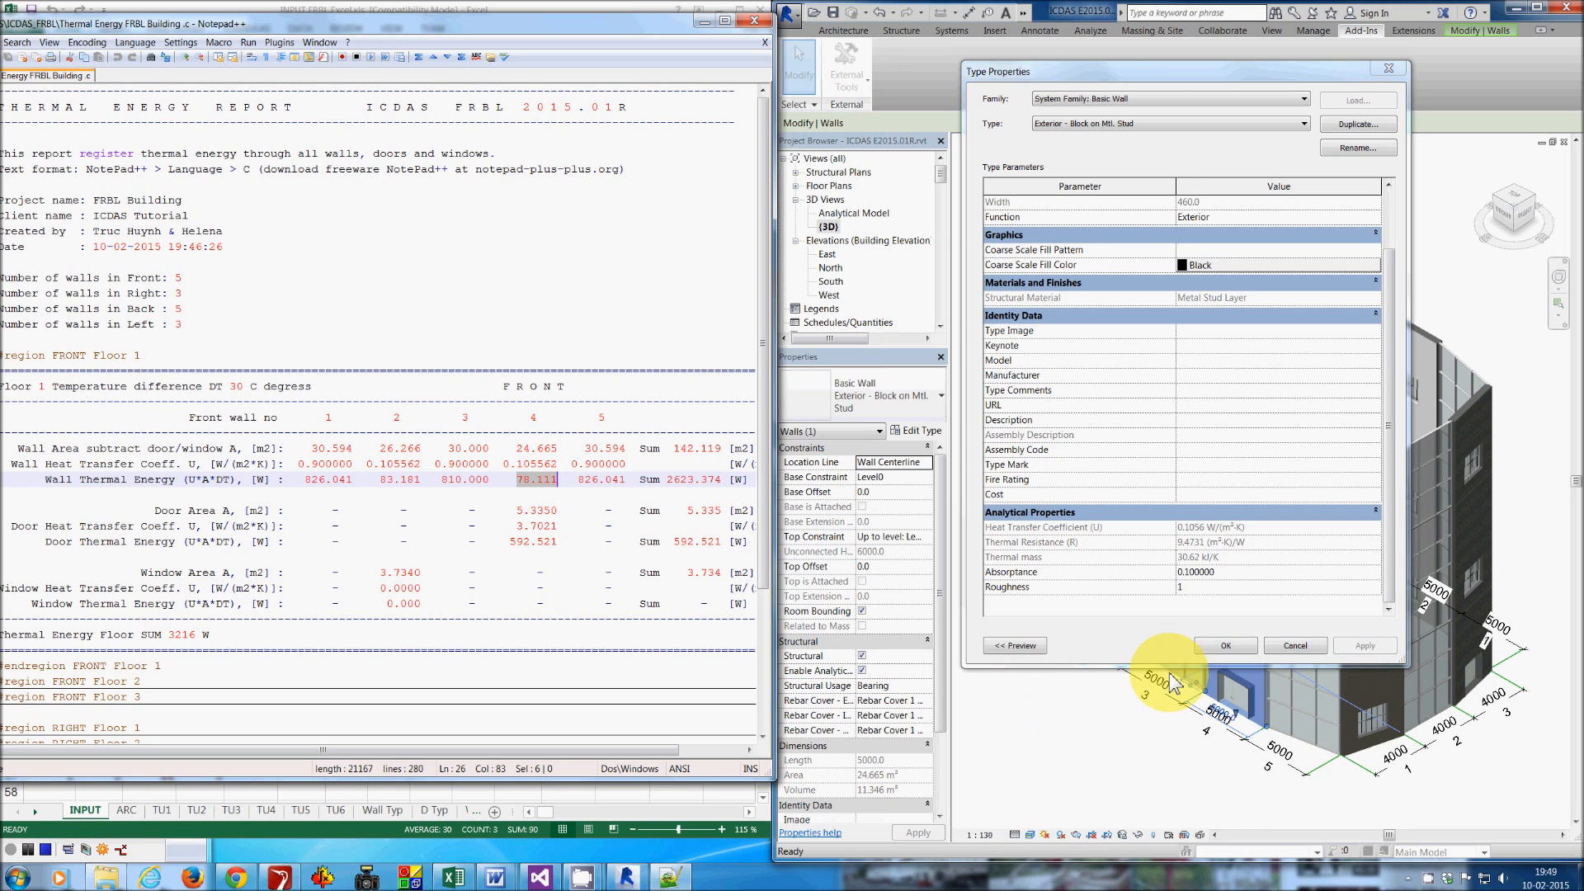
click(1295, 645)
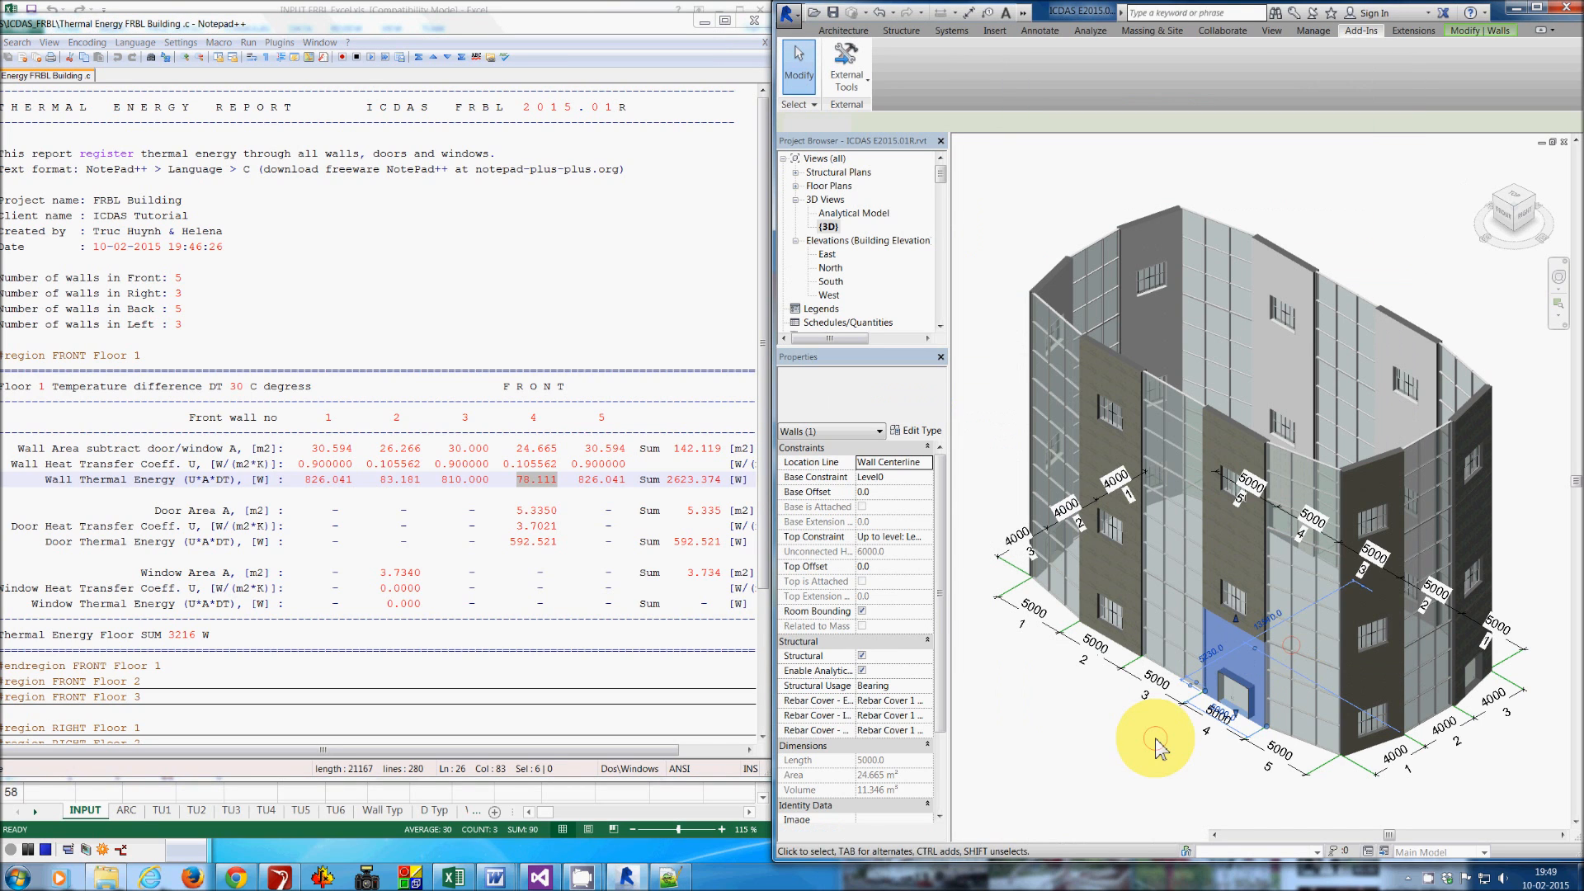
click(1156, 739)
- Open the front door's type properties and compare its heat transfer coefficient with the report's door values
click(1237, 701)
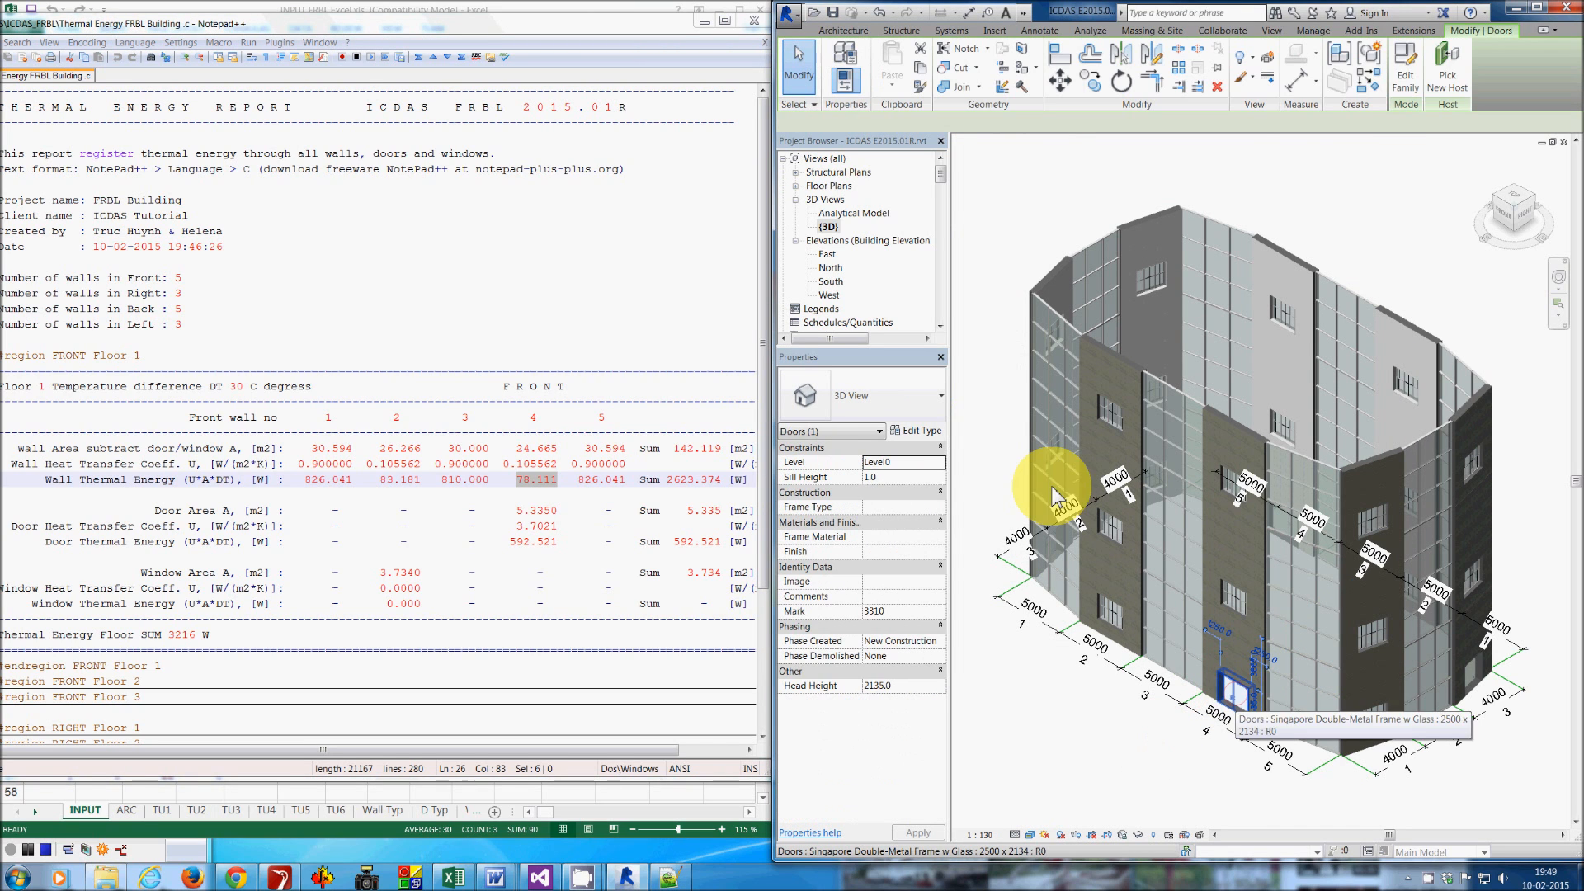
click(924, 435)
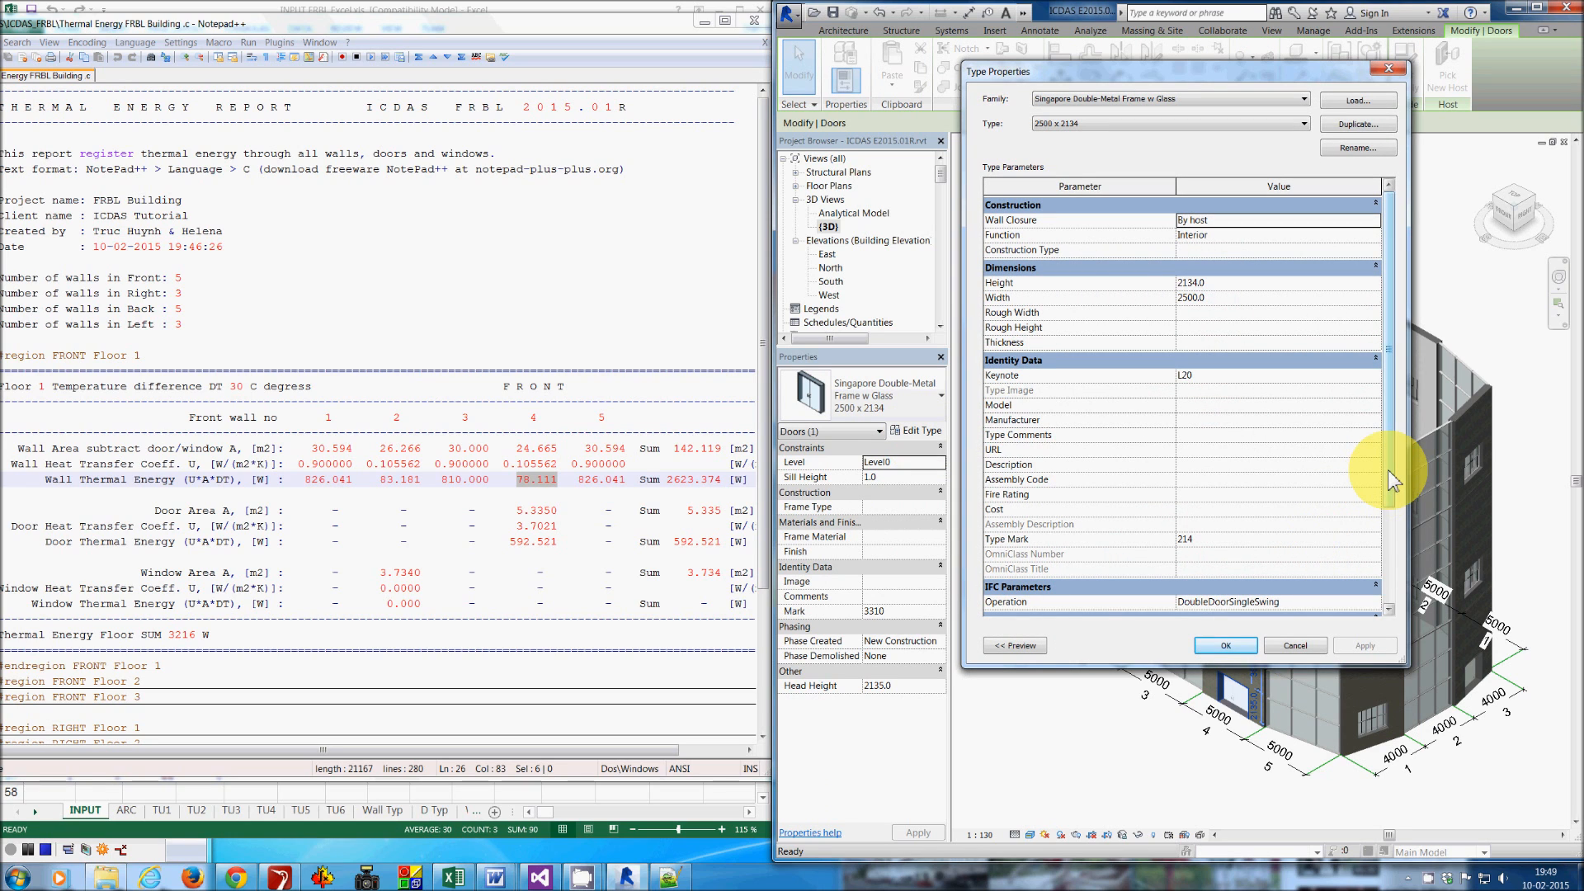
drag(1392, 481, 1393, 610)
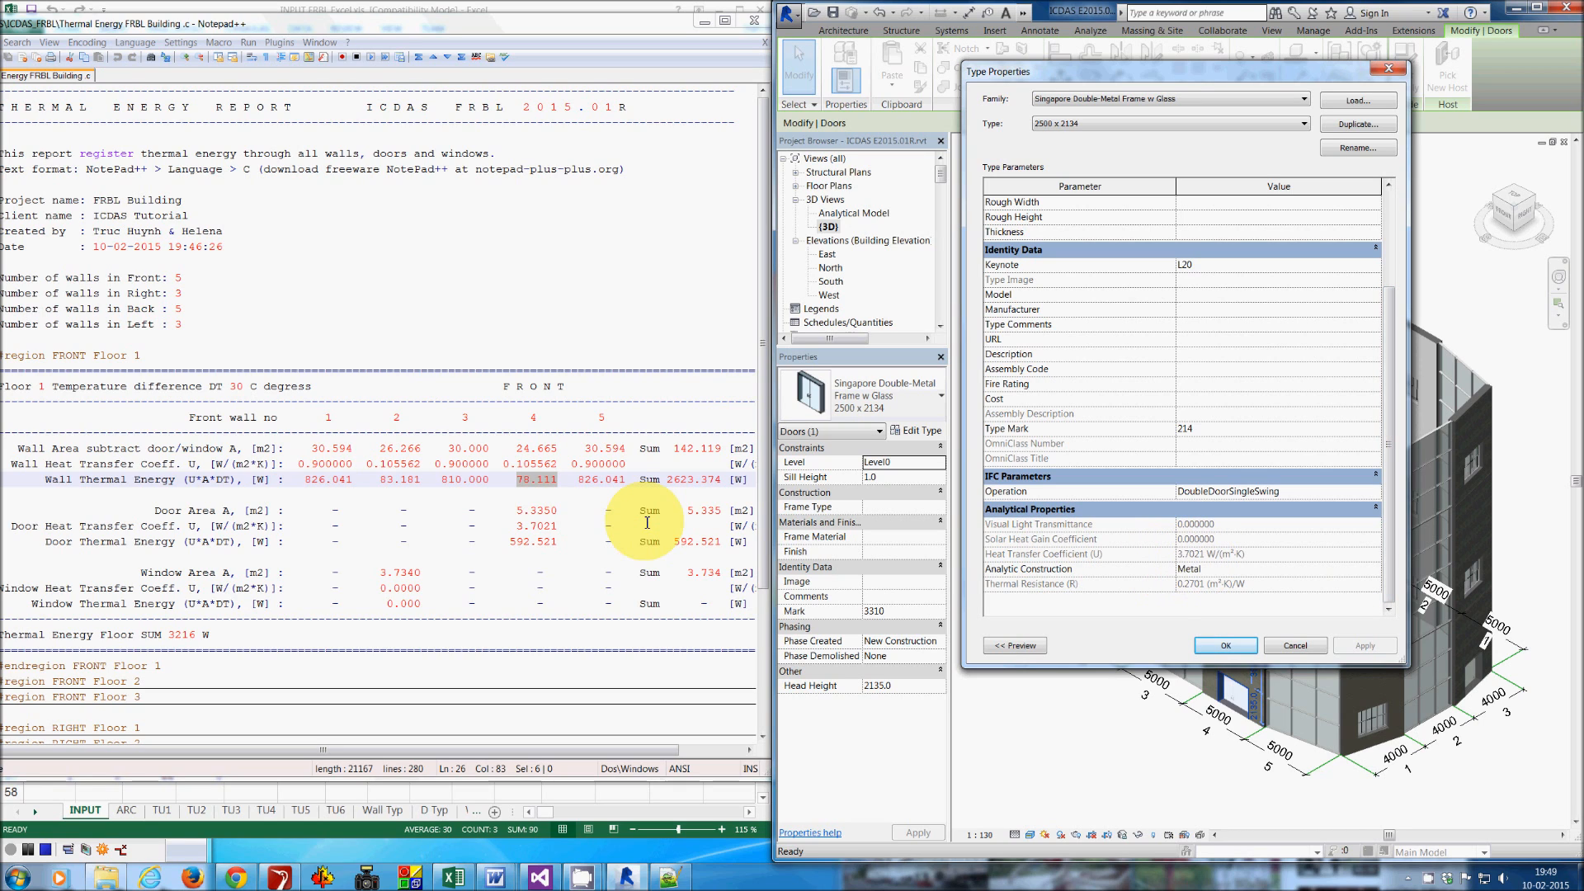
double_click(513, 526)
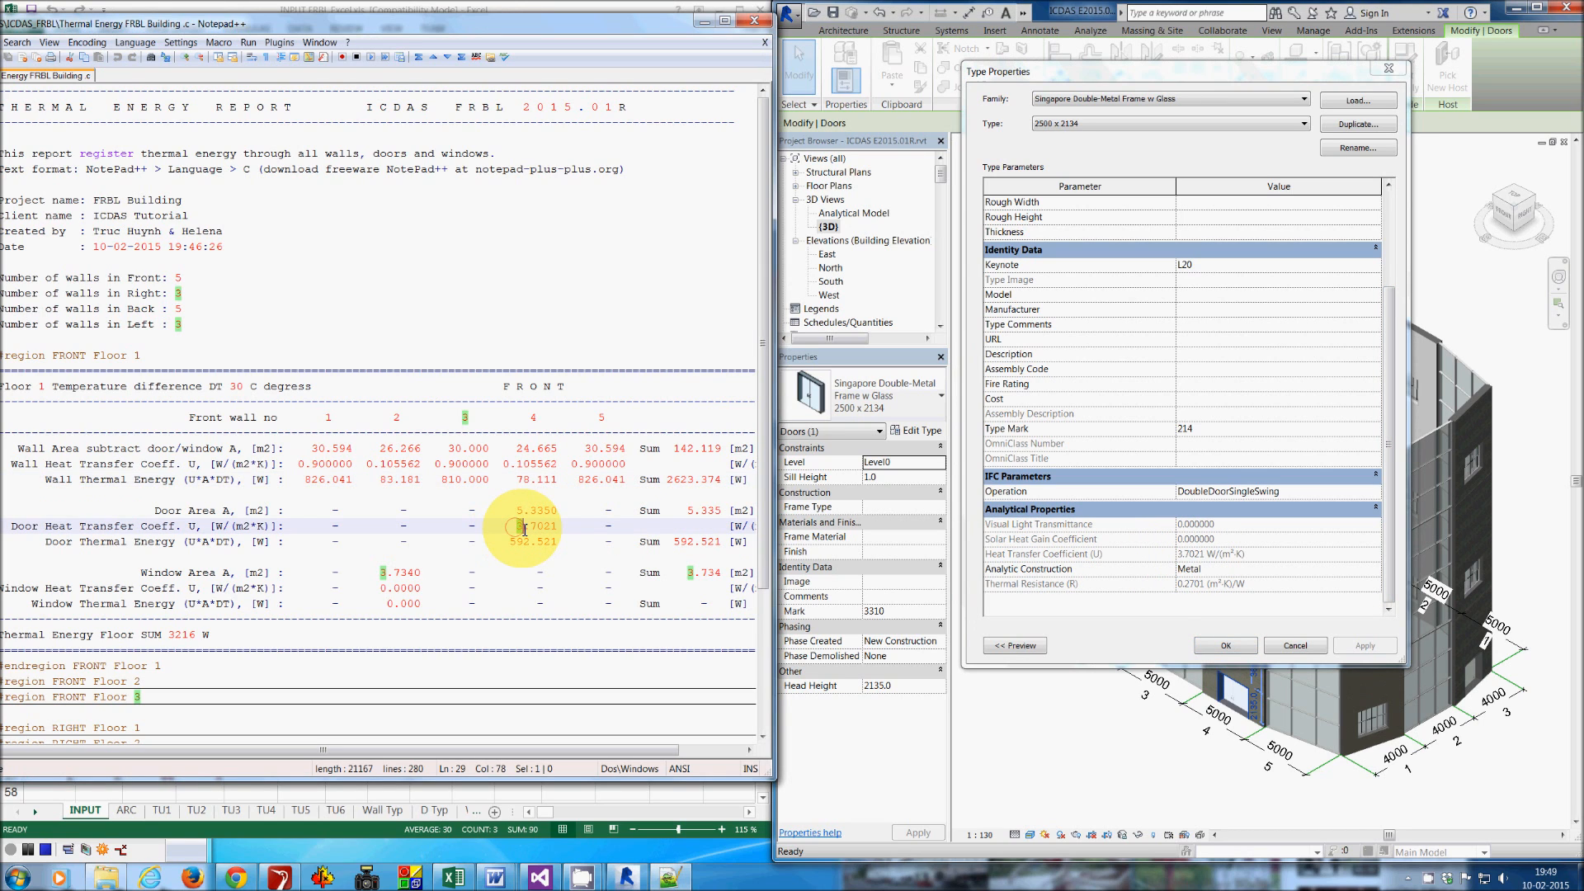
drag(525, 529, 558, 527)
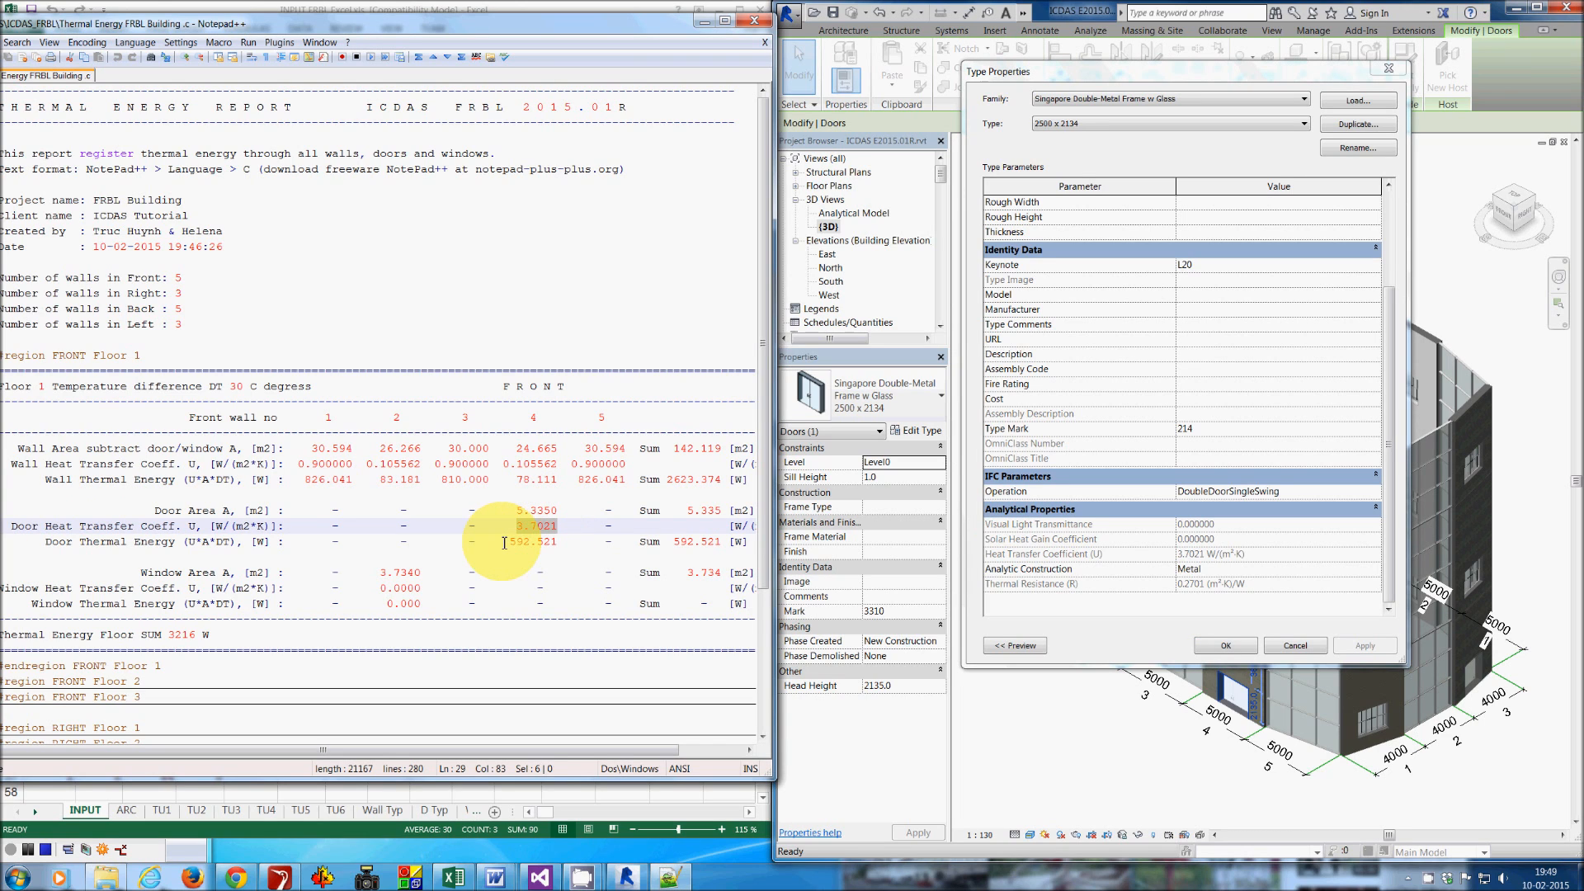
drag(509, 543, 551, 542)
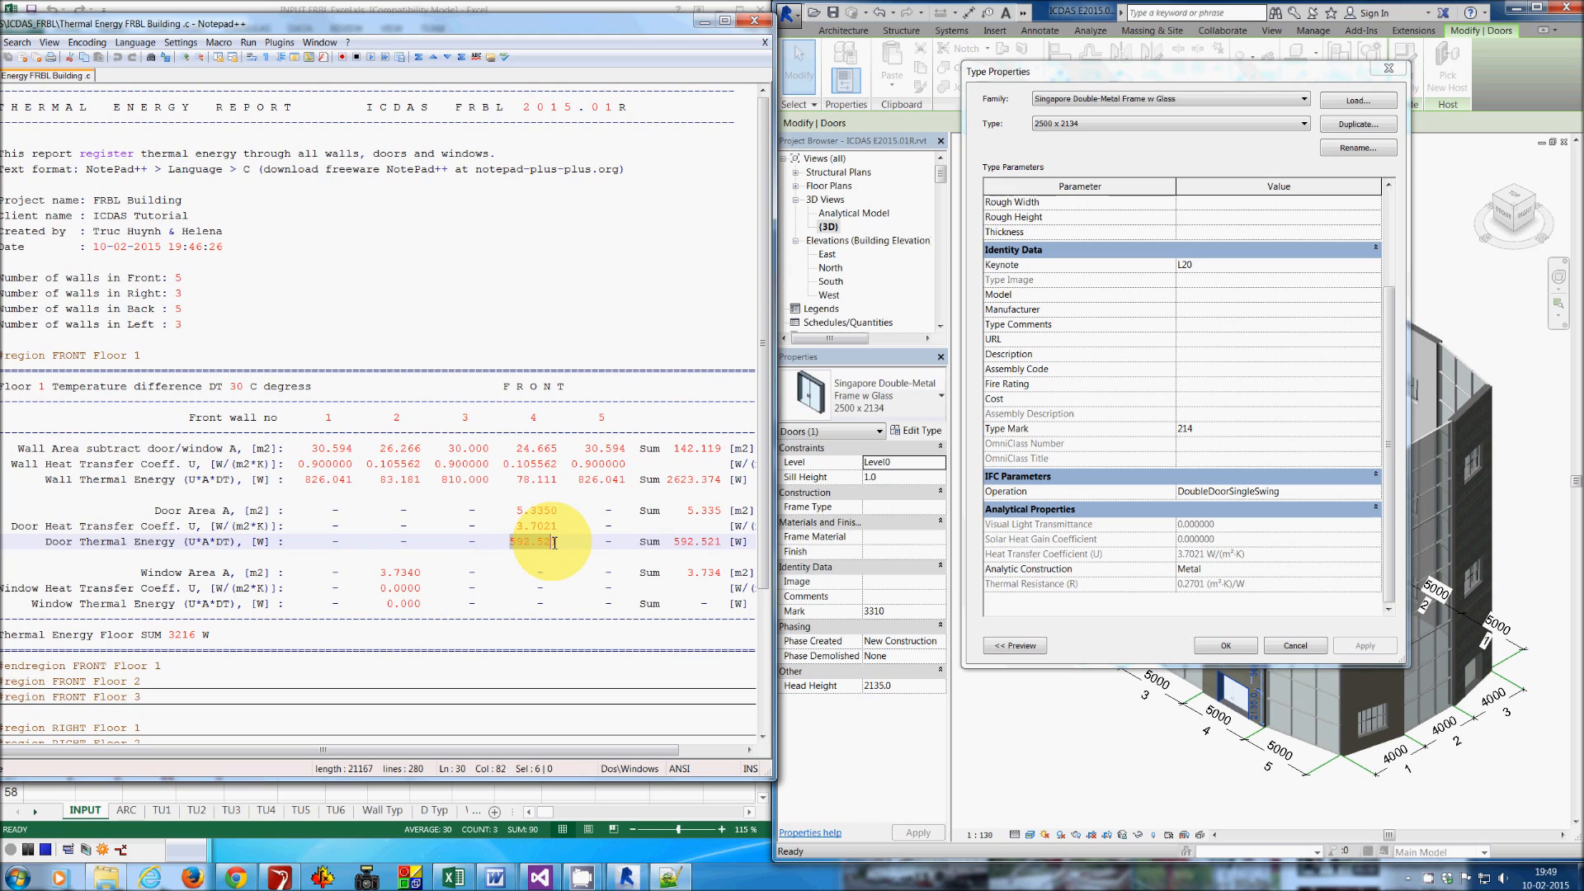
- Resize the report window, fold all its regions, and close the door's Type Properties dialog
drag(774, 407, 930, 424)
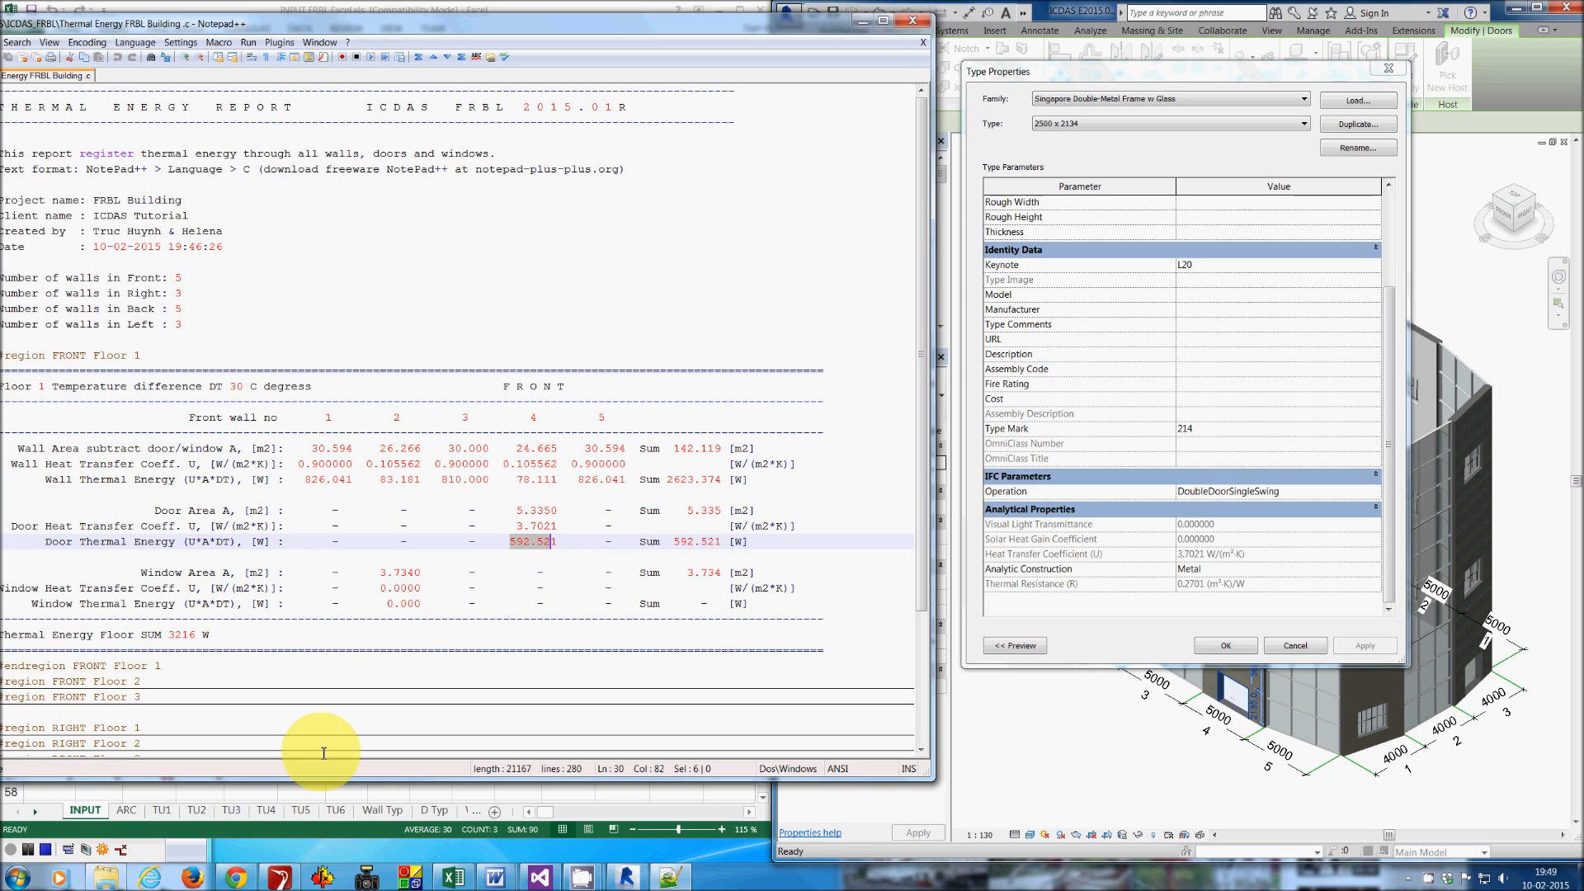
drag(458, 28, 551, 41)
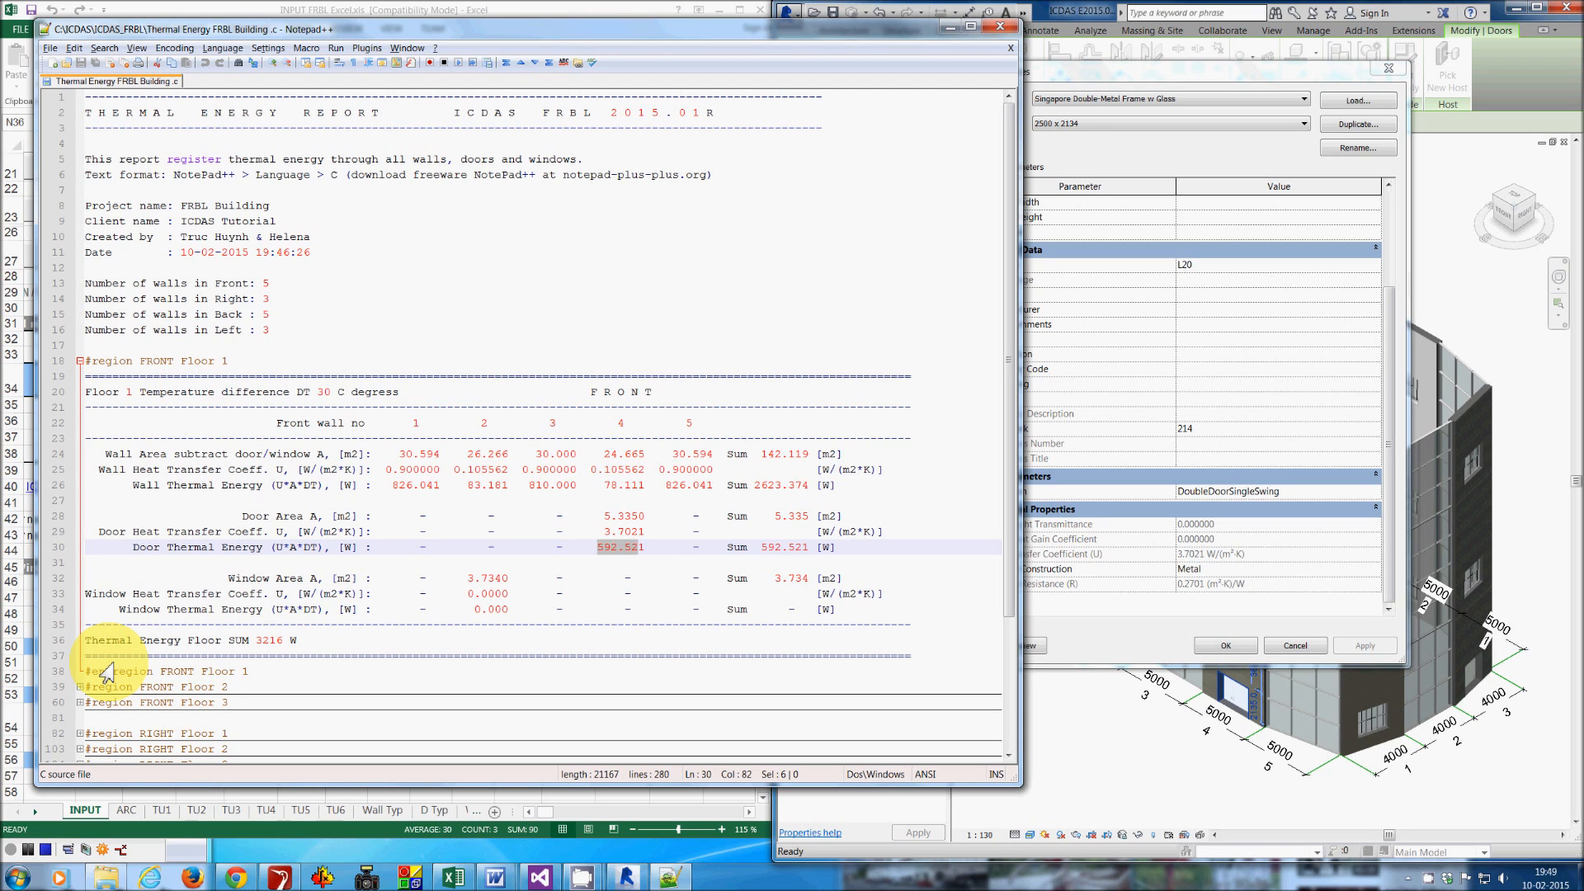
key(alt+0)
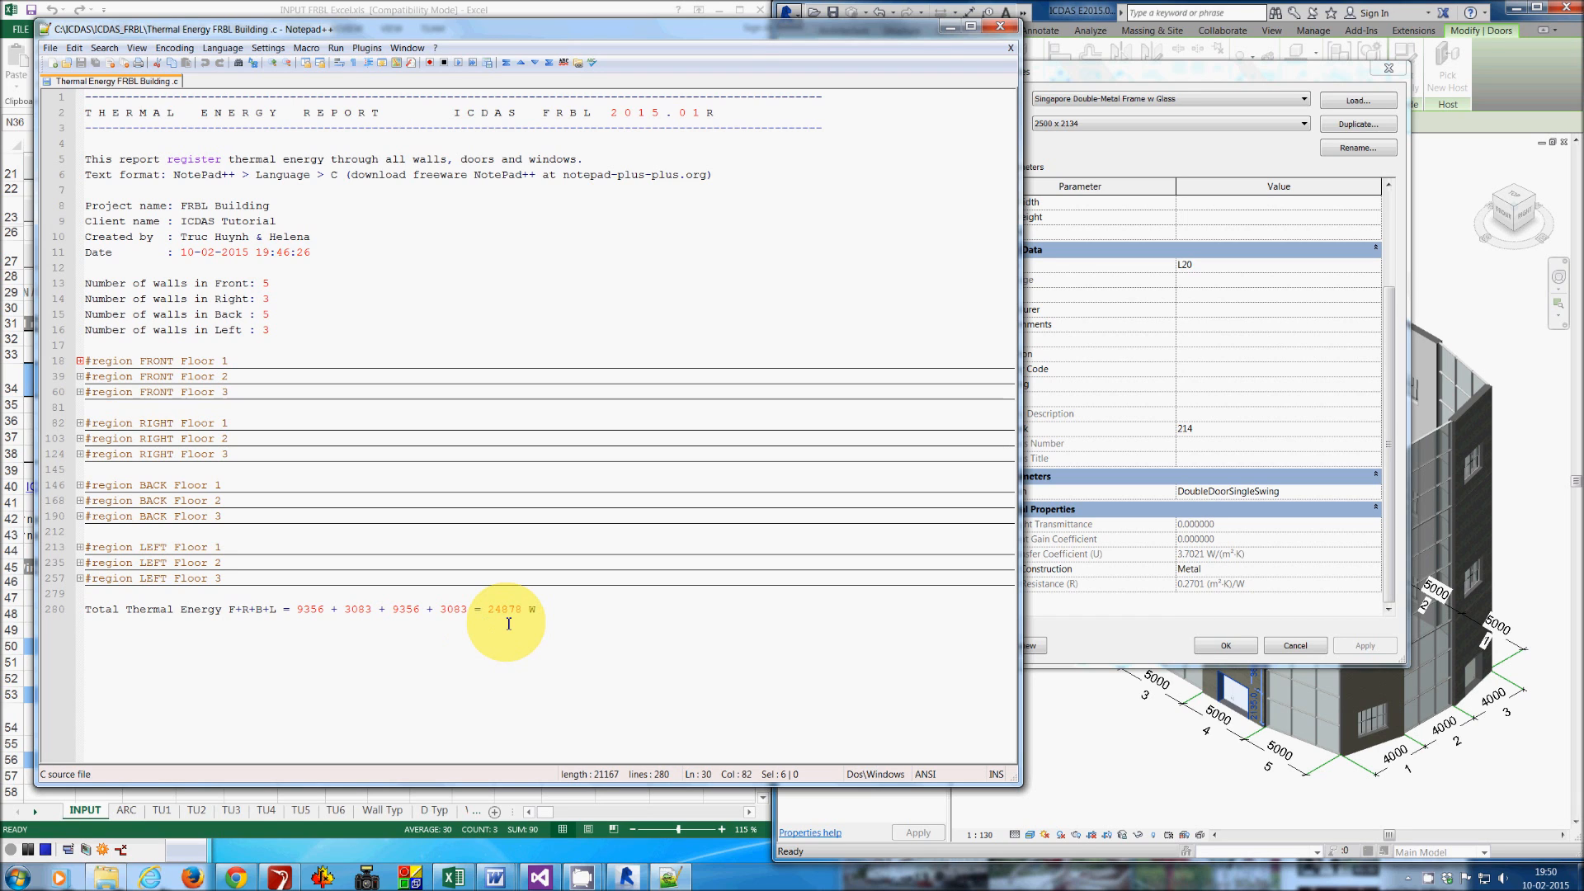
click(1485, 130)
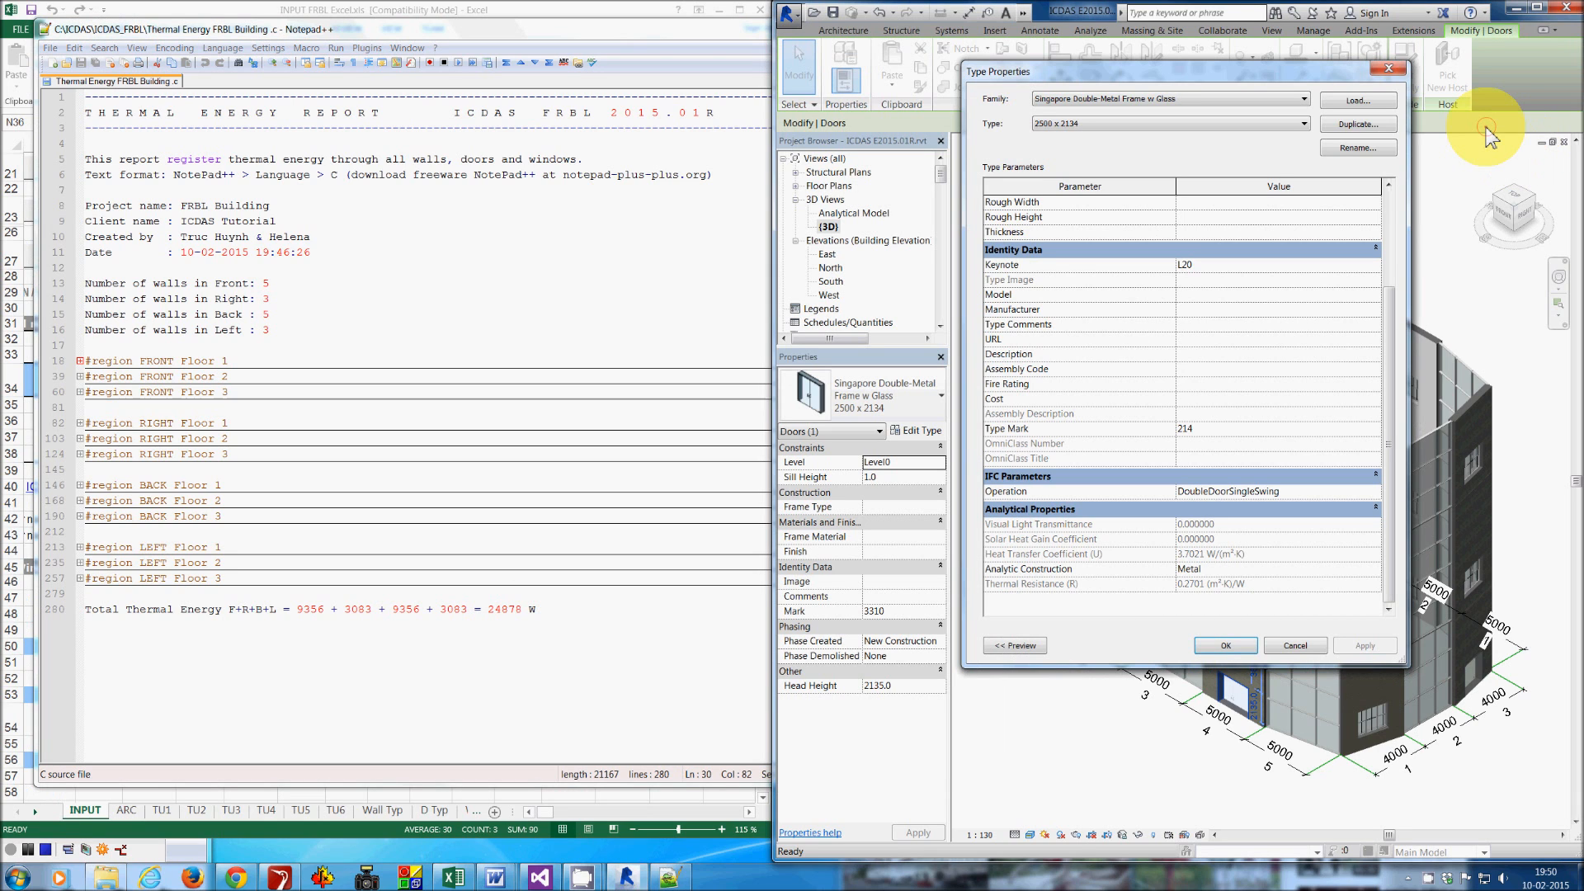
click(1388, 69)
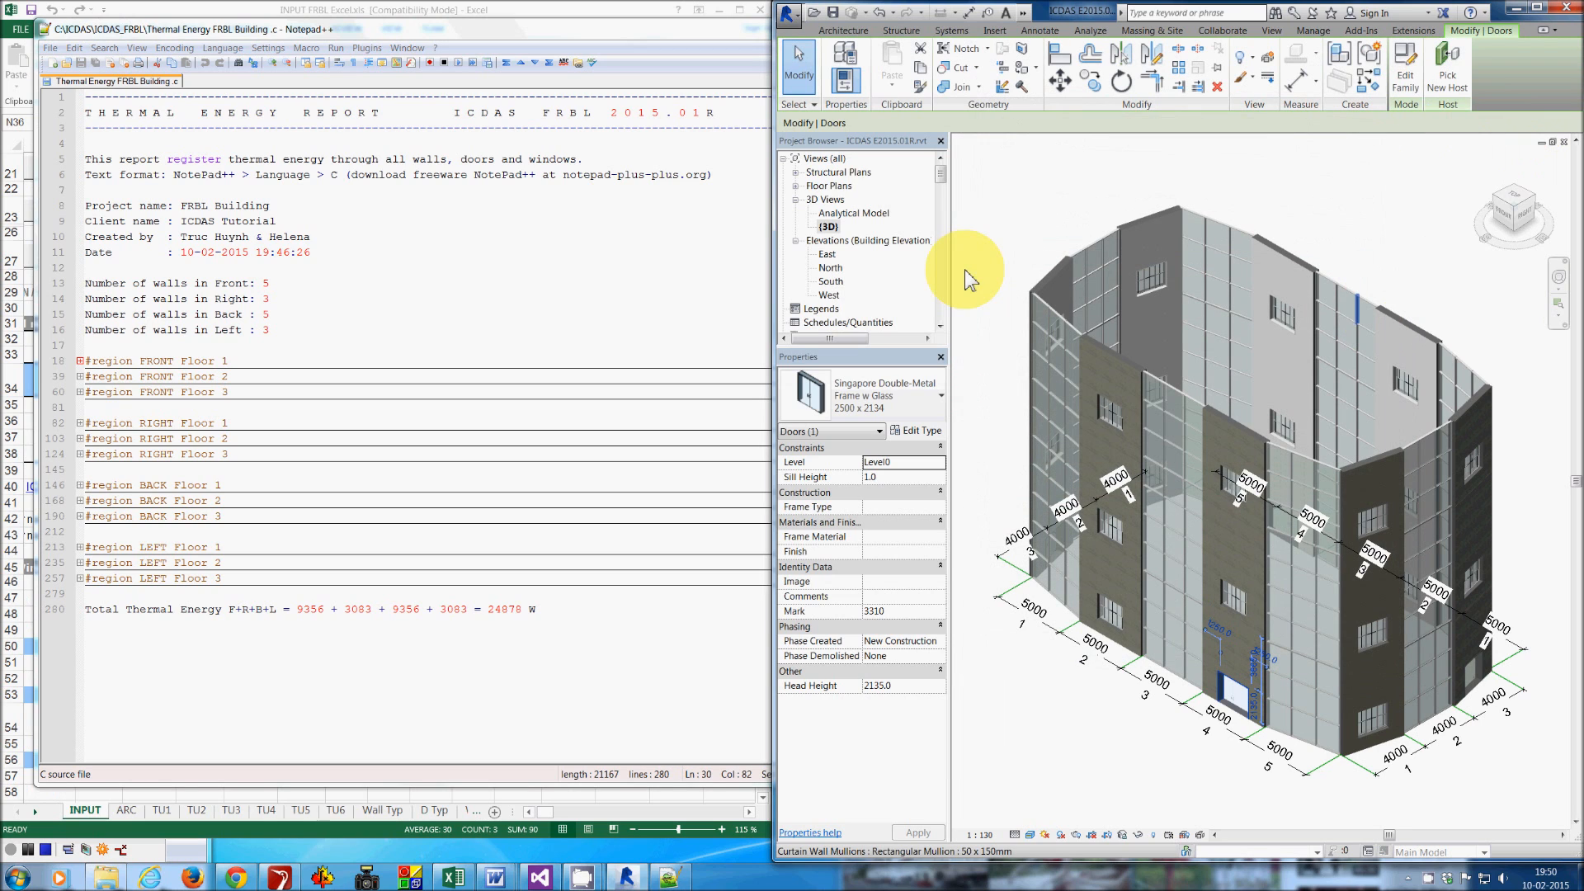